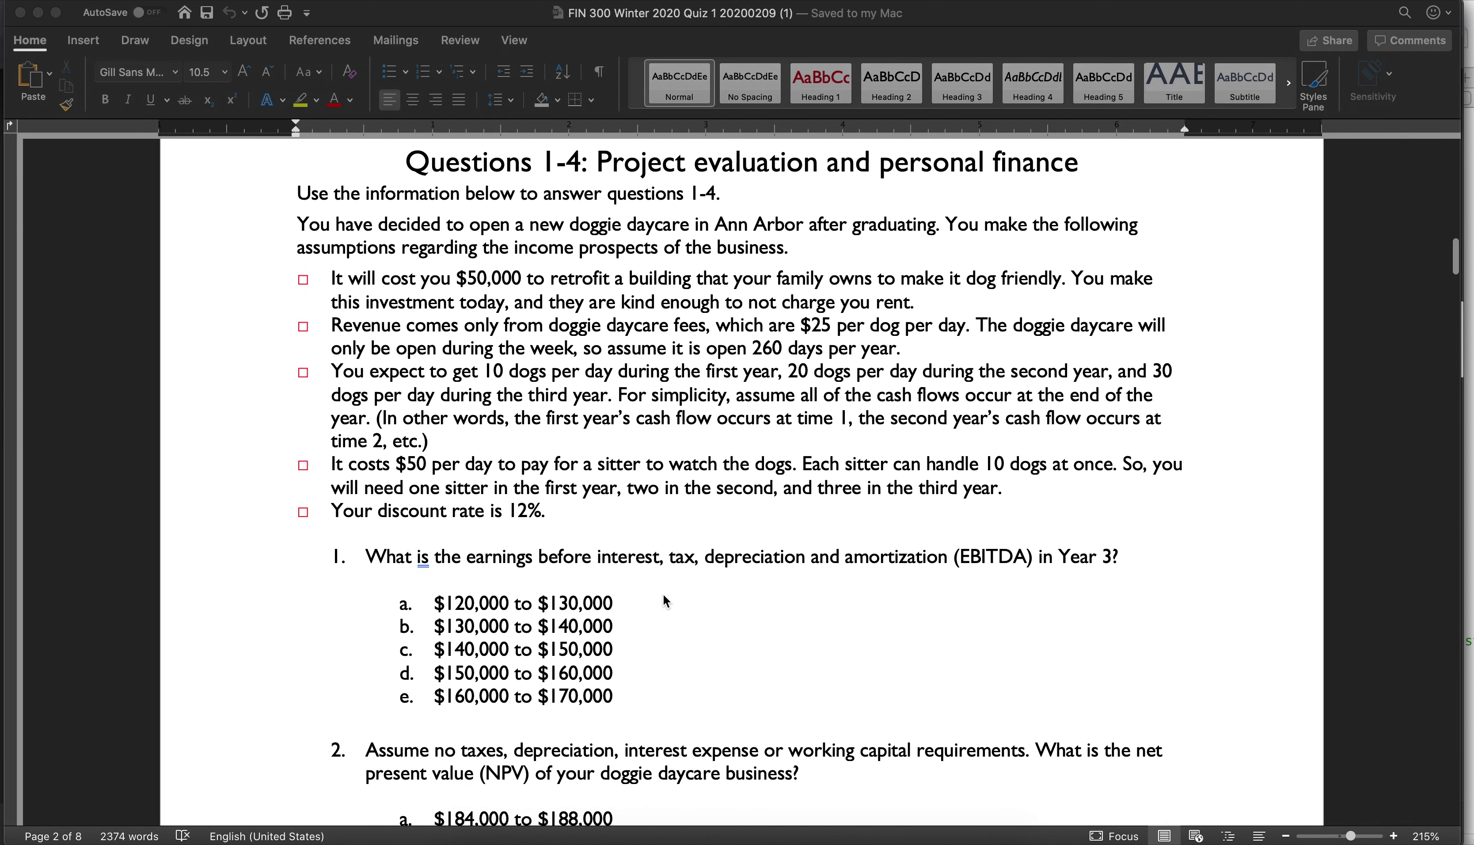
Review the doggie daycare assumptions and the EBITDA and NPV quiz questions in Word.
{"action": "scroll", "coordinate": [665, 600], "scroll_direction": "up", "scroll_amount": 2}
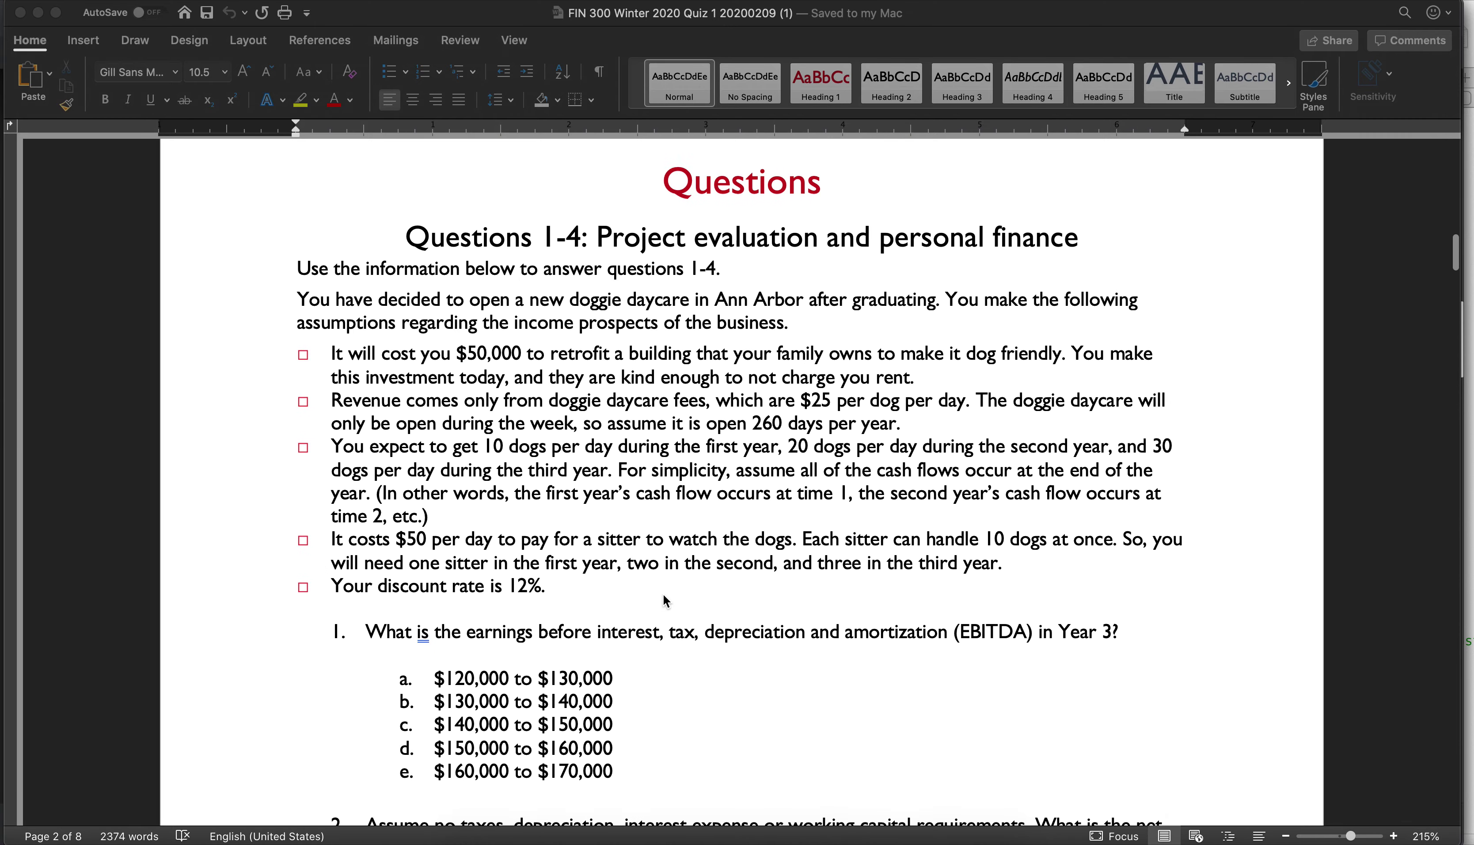
{"action": "scroll", "coordinate": [666, 601], "scroll_direction": "down", "scroll_amount": 1}
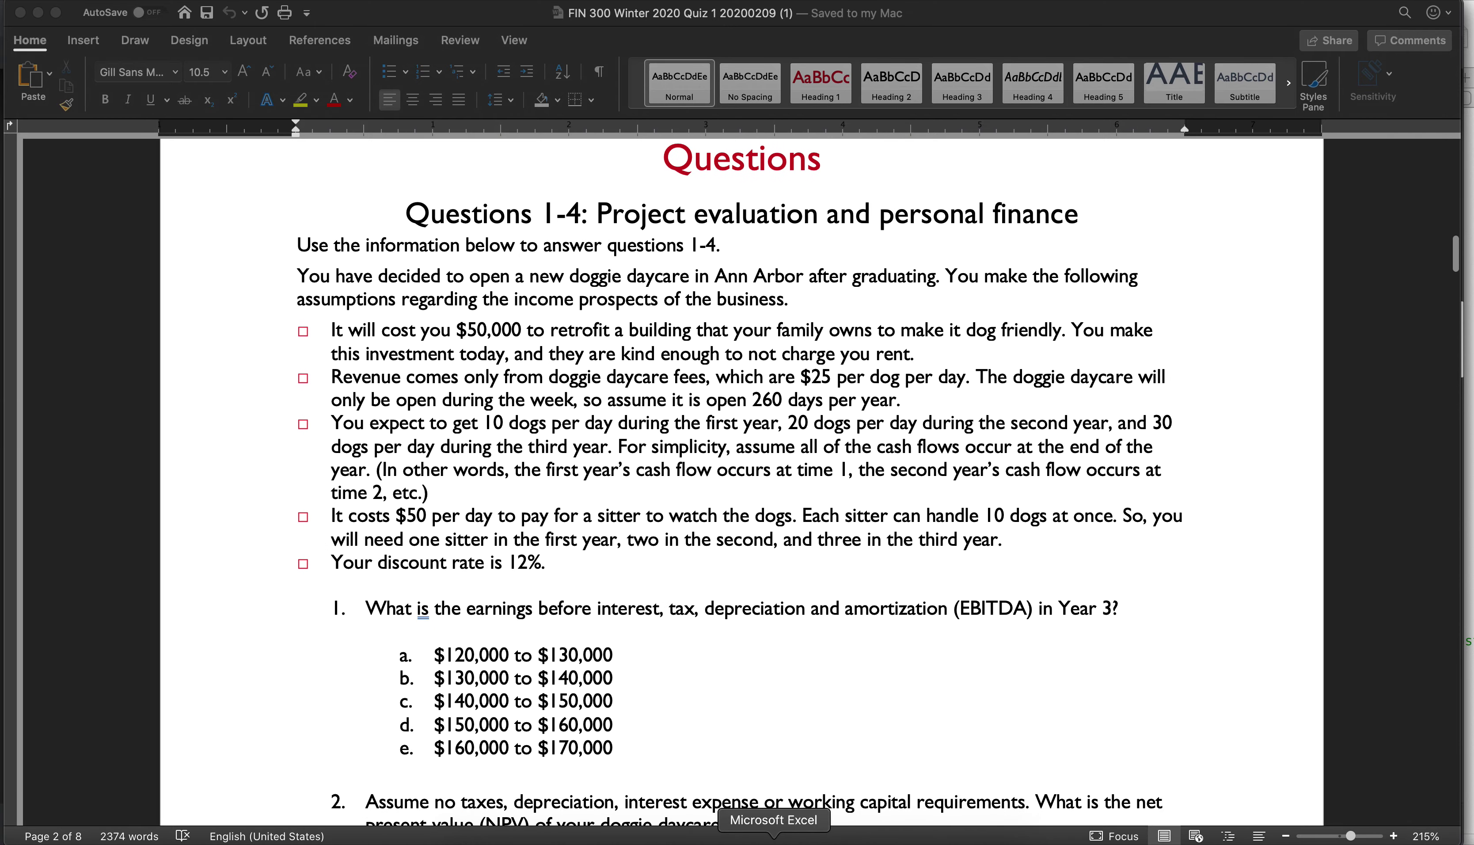
{"action": "left_click", "coordinate": [773, 843]}
{"action": "left_click", "coordinate": [347, 299]}
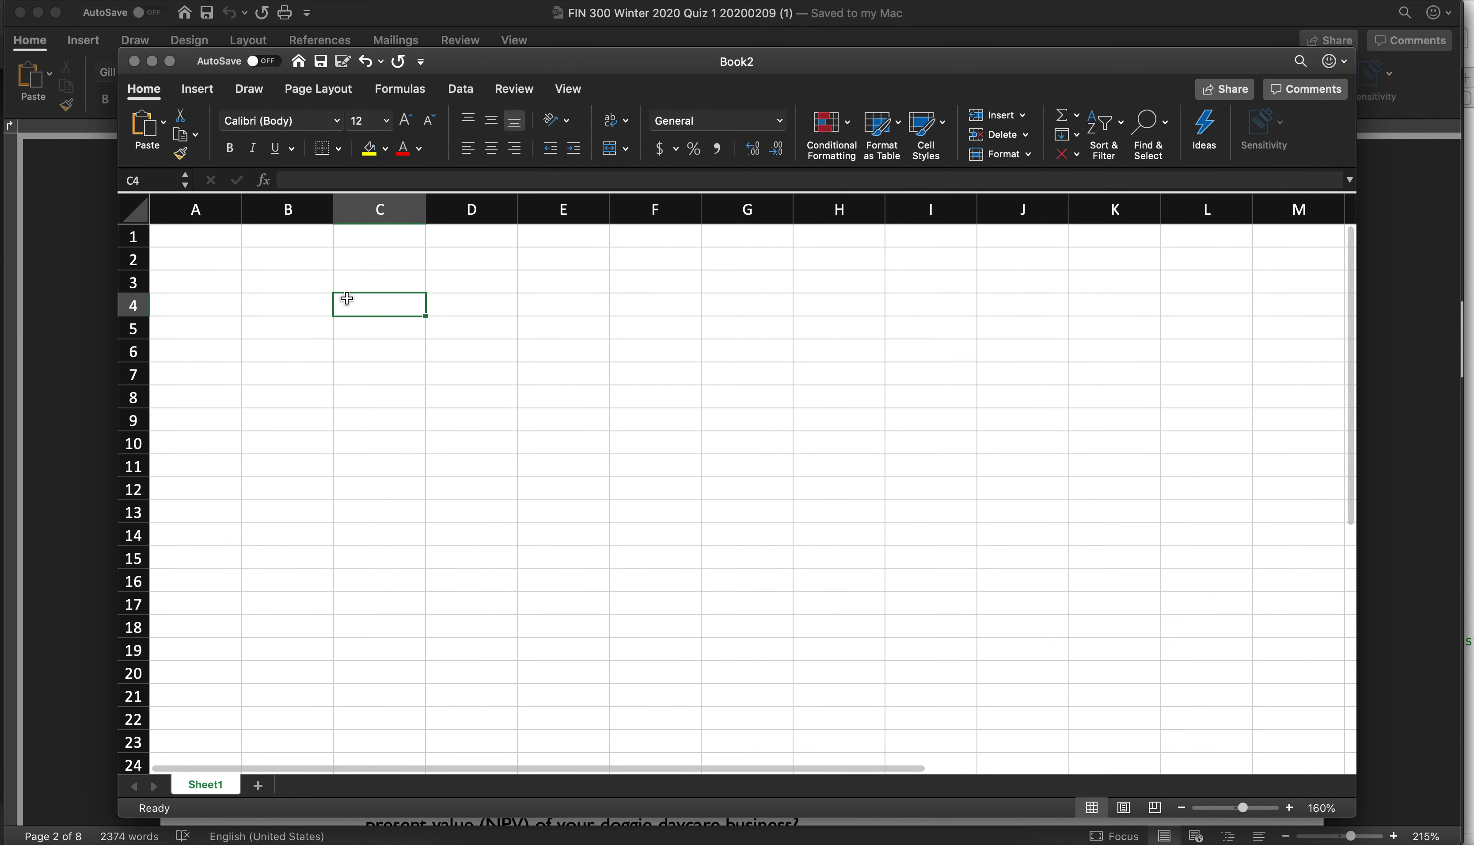
{"action": "left_click", "coordinate": [18, 299]}
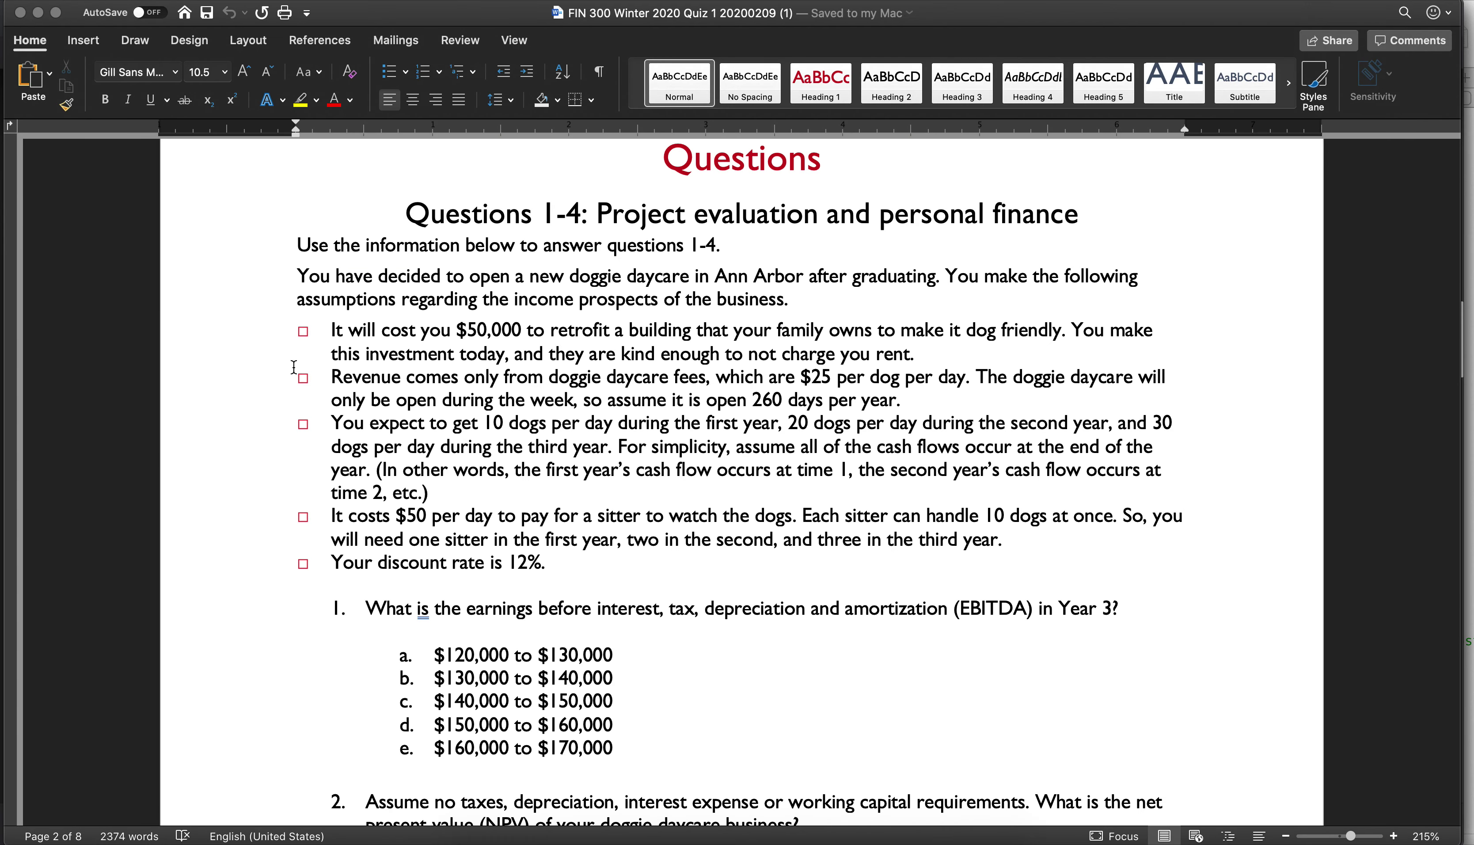
{"action": "scroll", "coordinate": [294, 367], "scroll_direction": "down", "scroll_amount": 4}
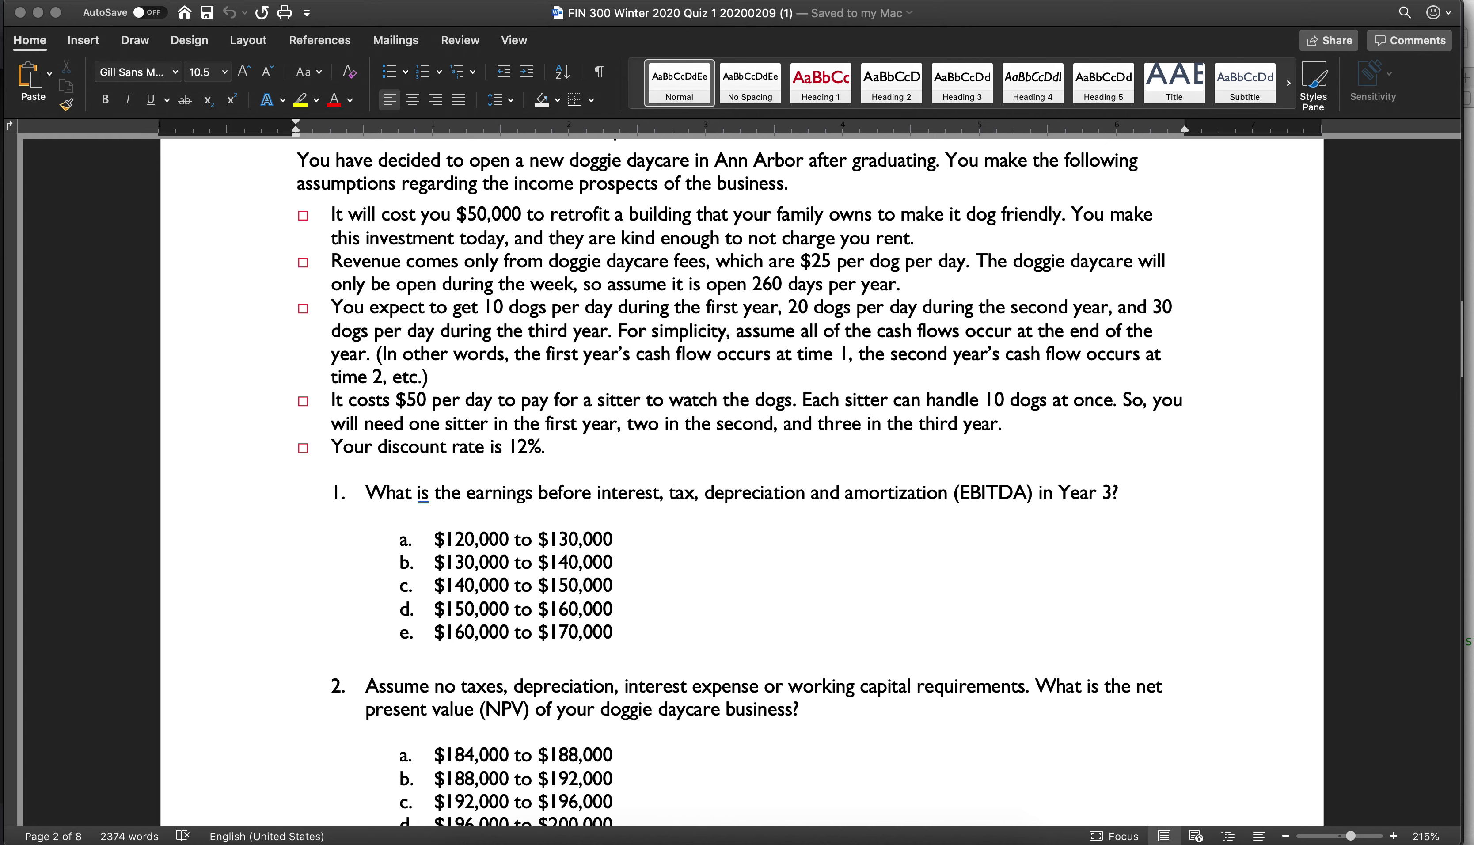
Enter the years 0, 1, 2, 3 across C3:F3, undoing the stray 4 after year 3.
{"action": "left_click", "coordinate": [750, 840]}
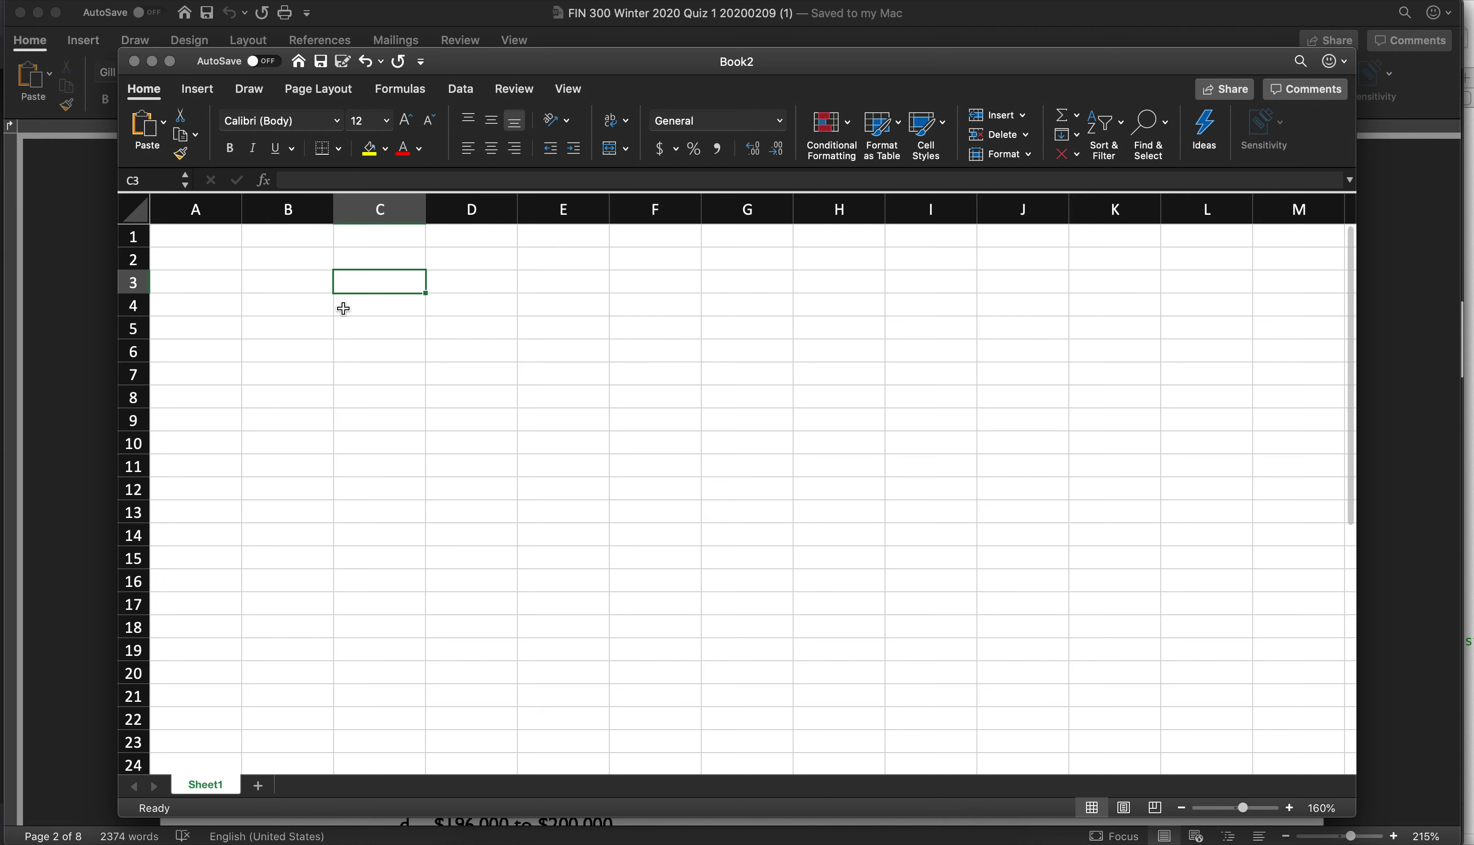
{"action": "type", "text": "0"}
{"action": "key", "text": "Tab"}
{"action": "type", "text": "1"}
{"action": "key", "text": "Tab"}
{"action": "type", "text": "2"}
{"action": "key", "text": "Tab"}
{"action": "type", "text": "3\t4"}
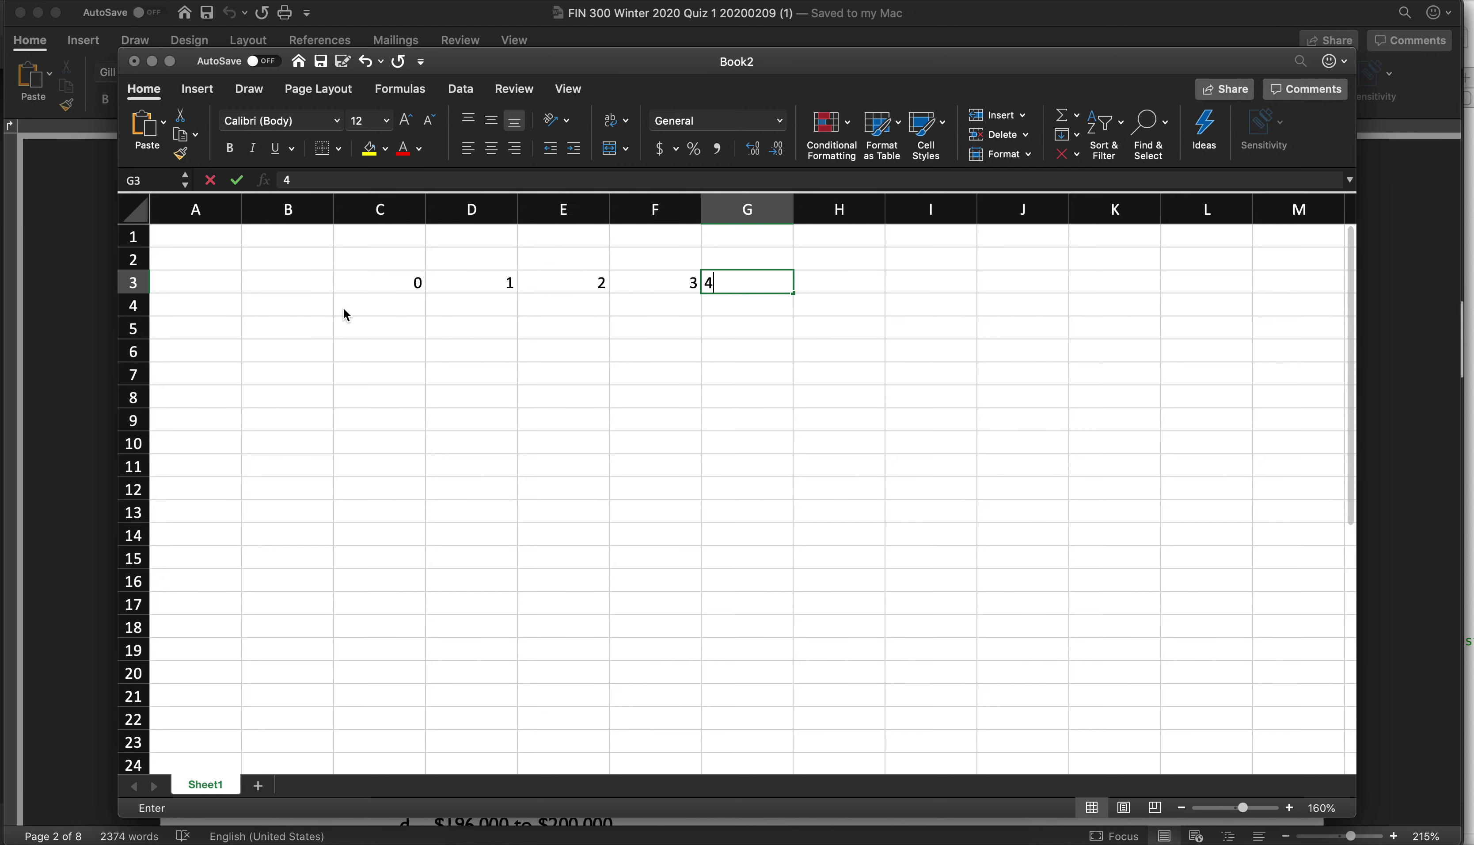
{"action": "key", "text": "Return"}
{"action": "left_click", "coordinate": [66, 336]}
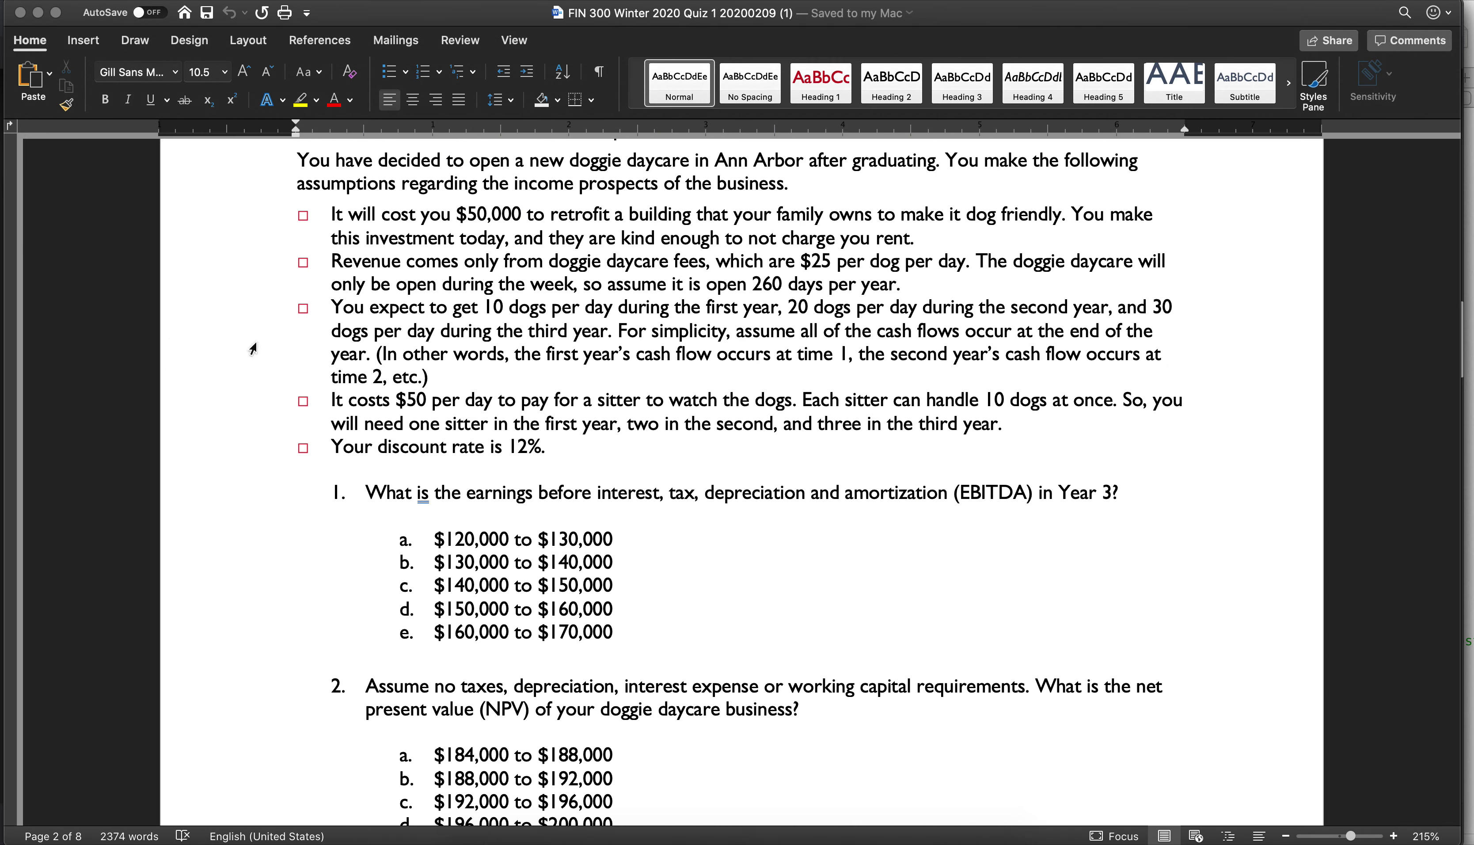
{"action": "left_click", "coordinate": [773, 840]}
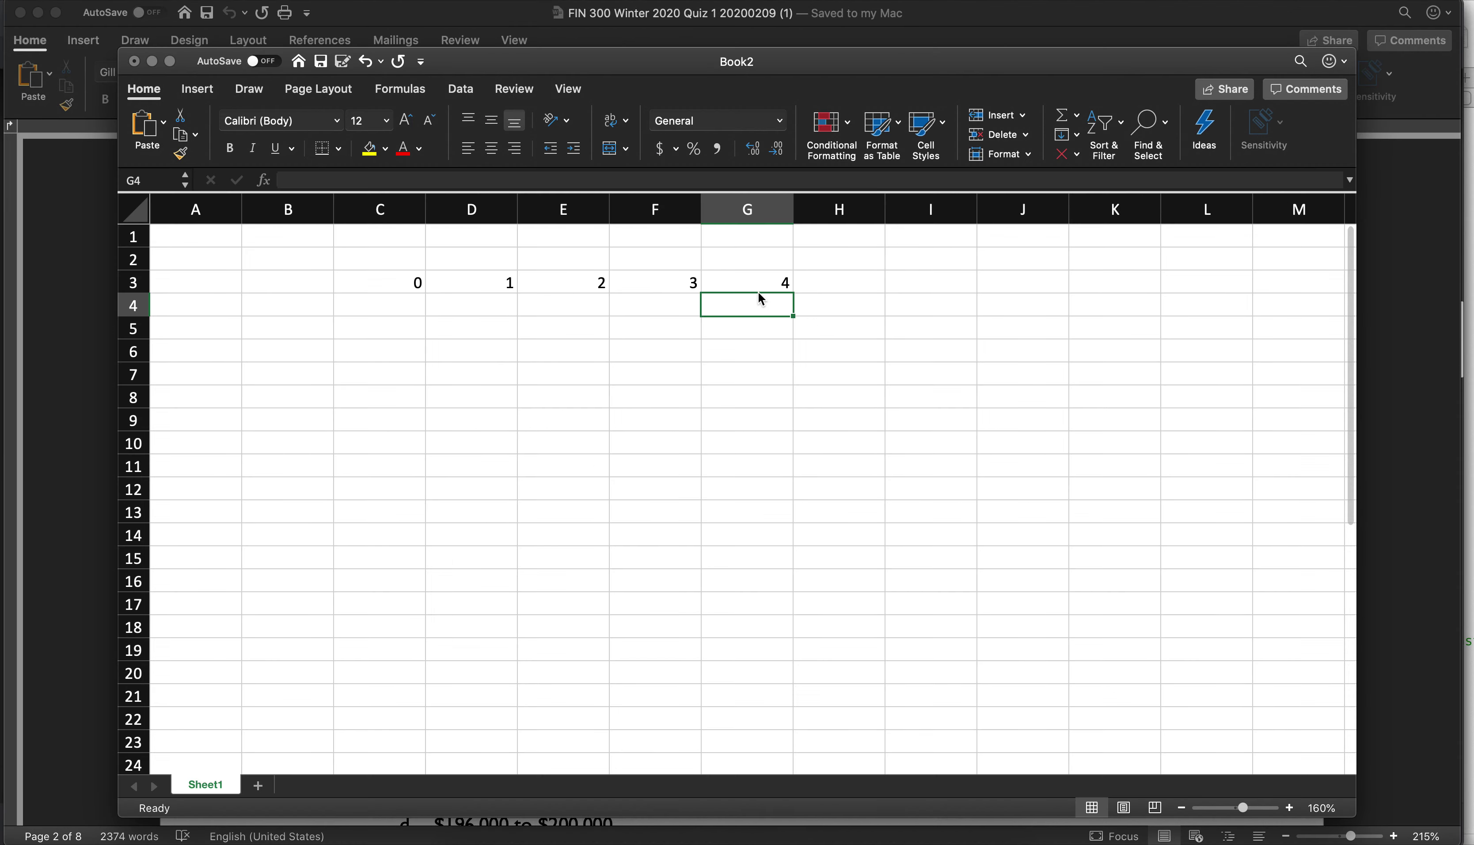
{"action": "key", "text": "super+z"}
{"action": "key", "text": "Left"}
{"action": "key", "text": "Left"}
{"action": "key", "text": "Left"}
{"action": "key", "text": "Left"}
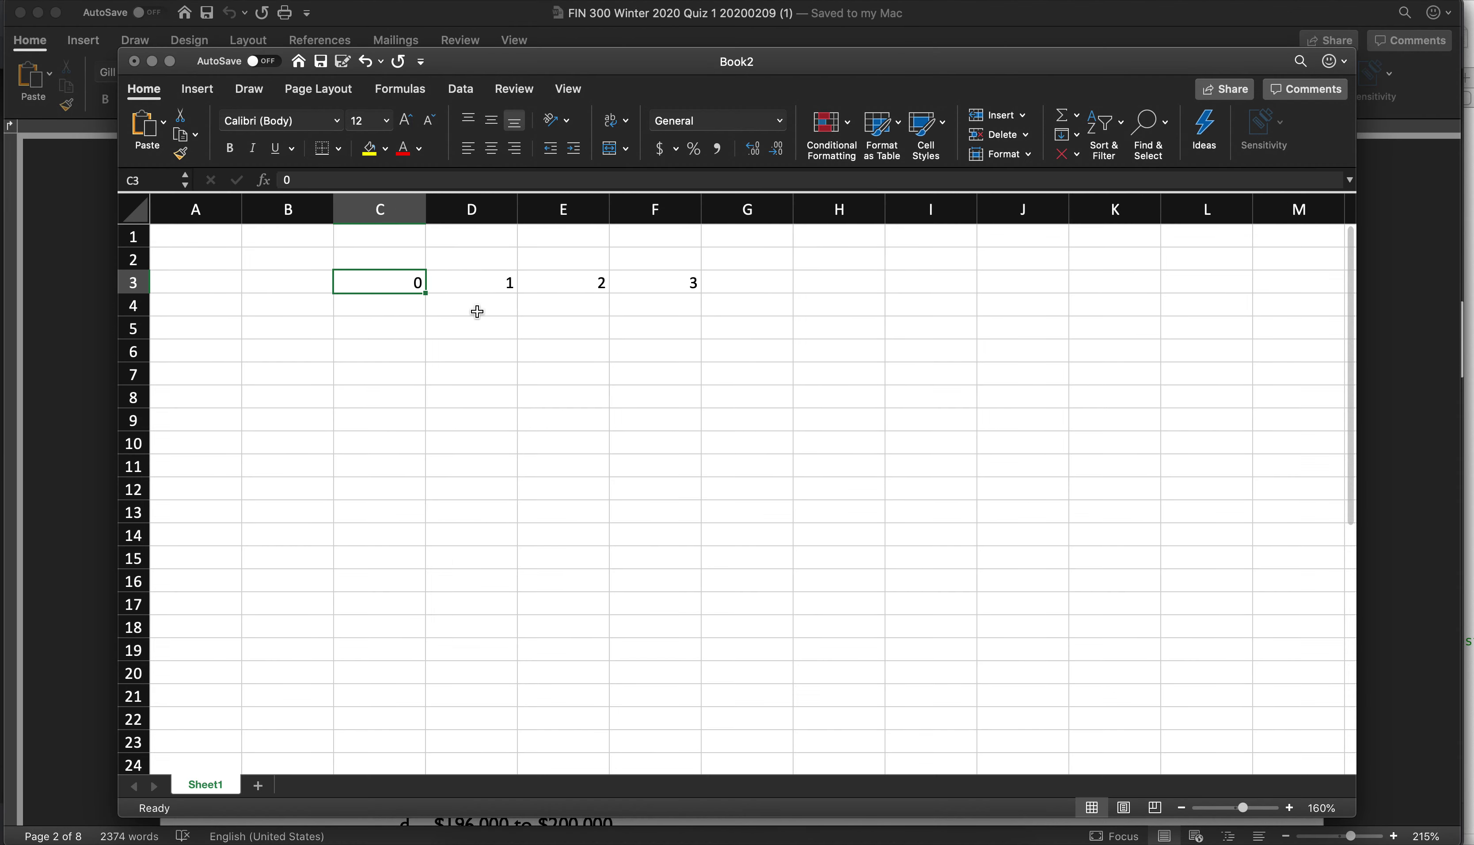
Insert three blank rows above the years row.
{"action": "left_click", "coordinate": [134, 283]}
{"action": "right_click", "coordinate": [145, 282]}
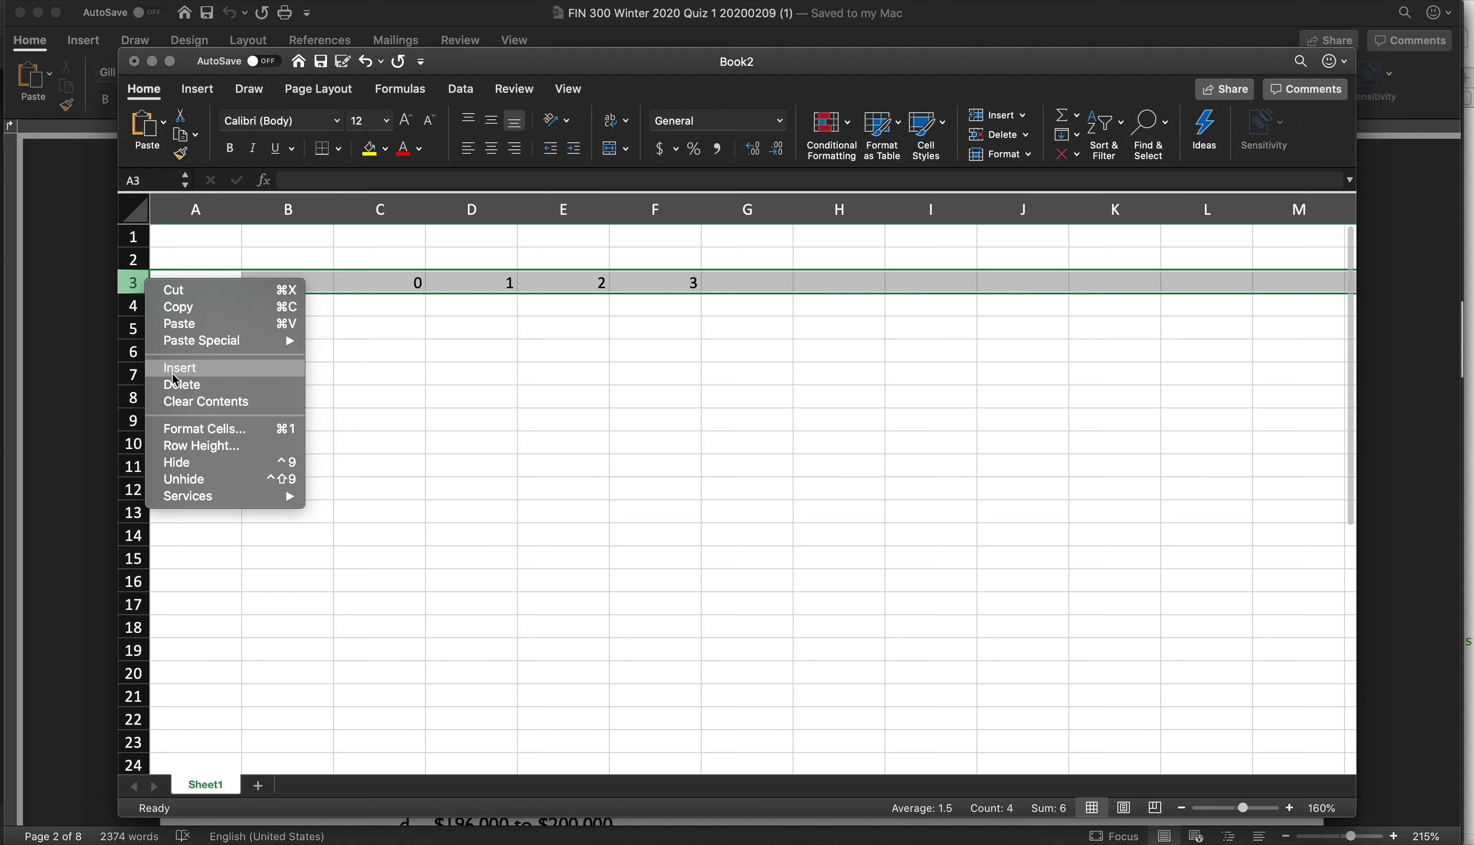
{"action": "left_click", "coordinate": [176, 368]}
{"action": "key", "text": "super+y"}
{"action": "key", "text": "super+y"}
Label B6 'Years', add 'Discount rate' 1.12 in B1:C1, and widen column B.
{"action": "left_click", "coordinate": [284, 311]}
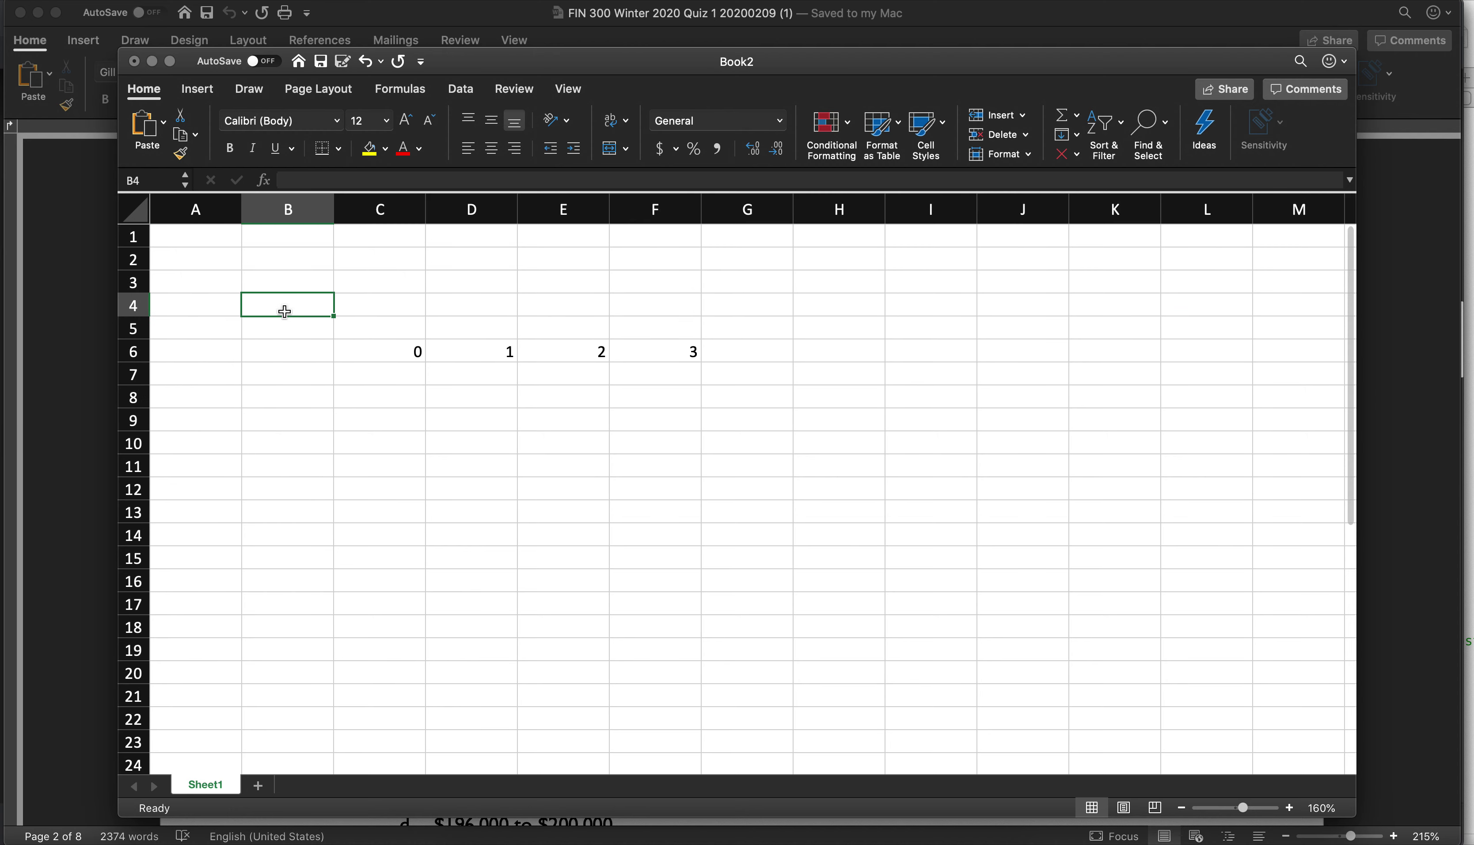
{"action": "left_click", "coordinate": [284, 334]}
{"action": "left_click", "coordinate": [283, 348]}
{"action": "type", "text": "Years"}
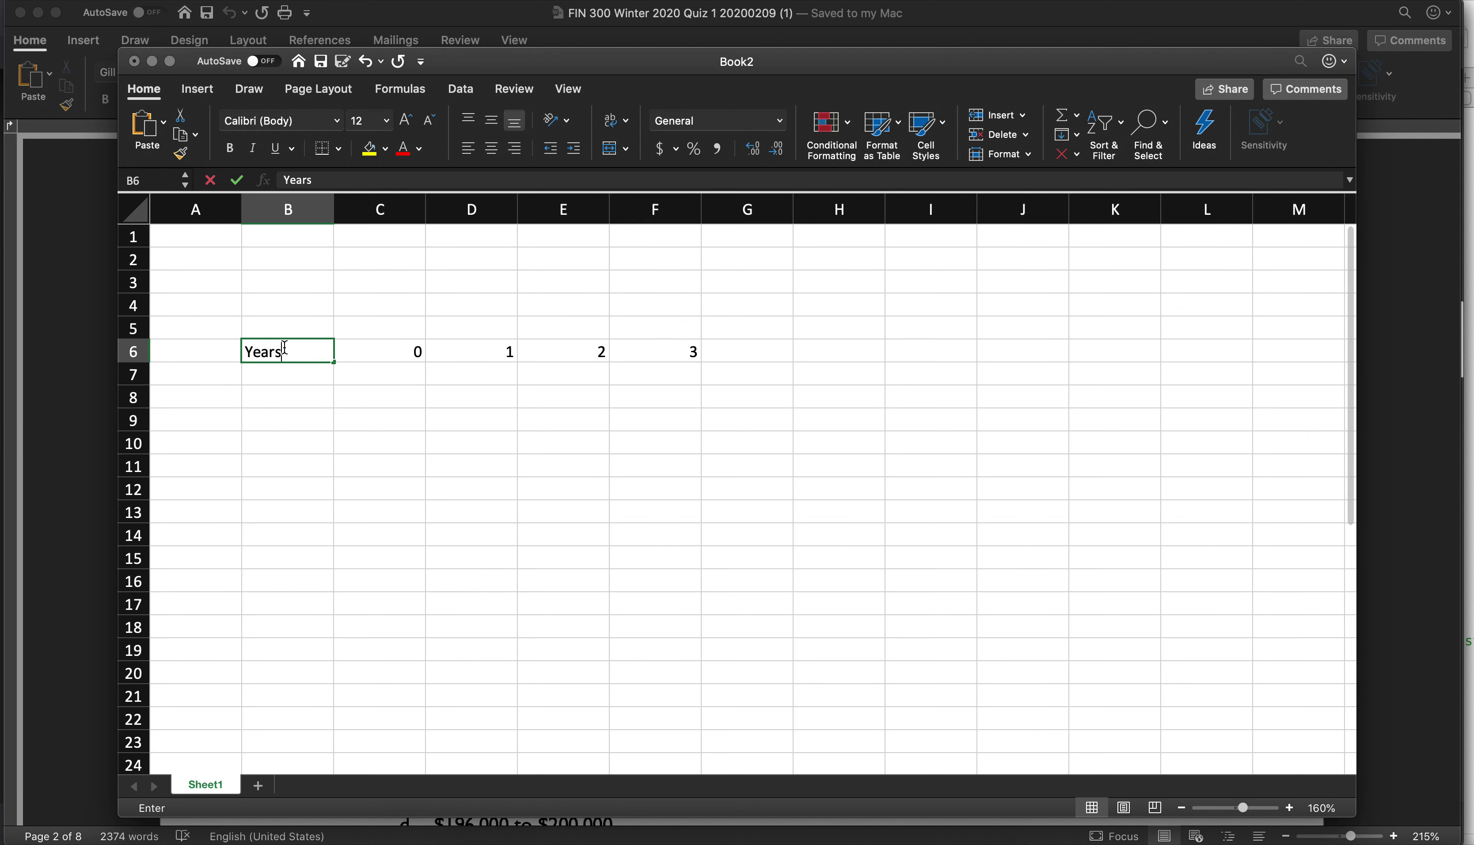
{"action": "key", "text": "Up"}
{"action": "key", "text": "Up"}
{"action": "key", "text": "Up"}
{"action": "key", "text": "Up"}
{"action": "key", "text": "Up"}
{"action": "type", "text": "Disc"}
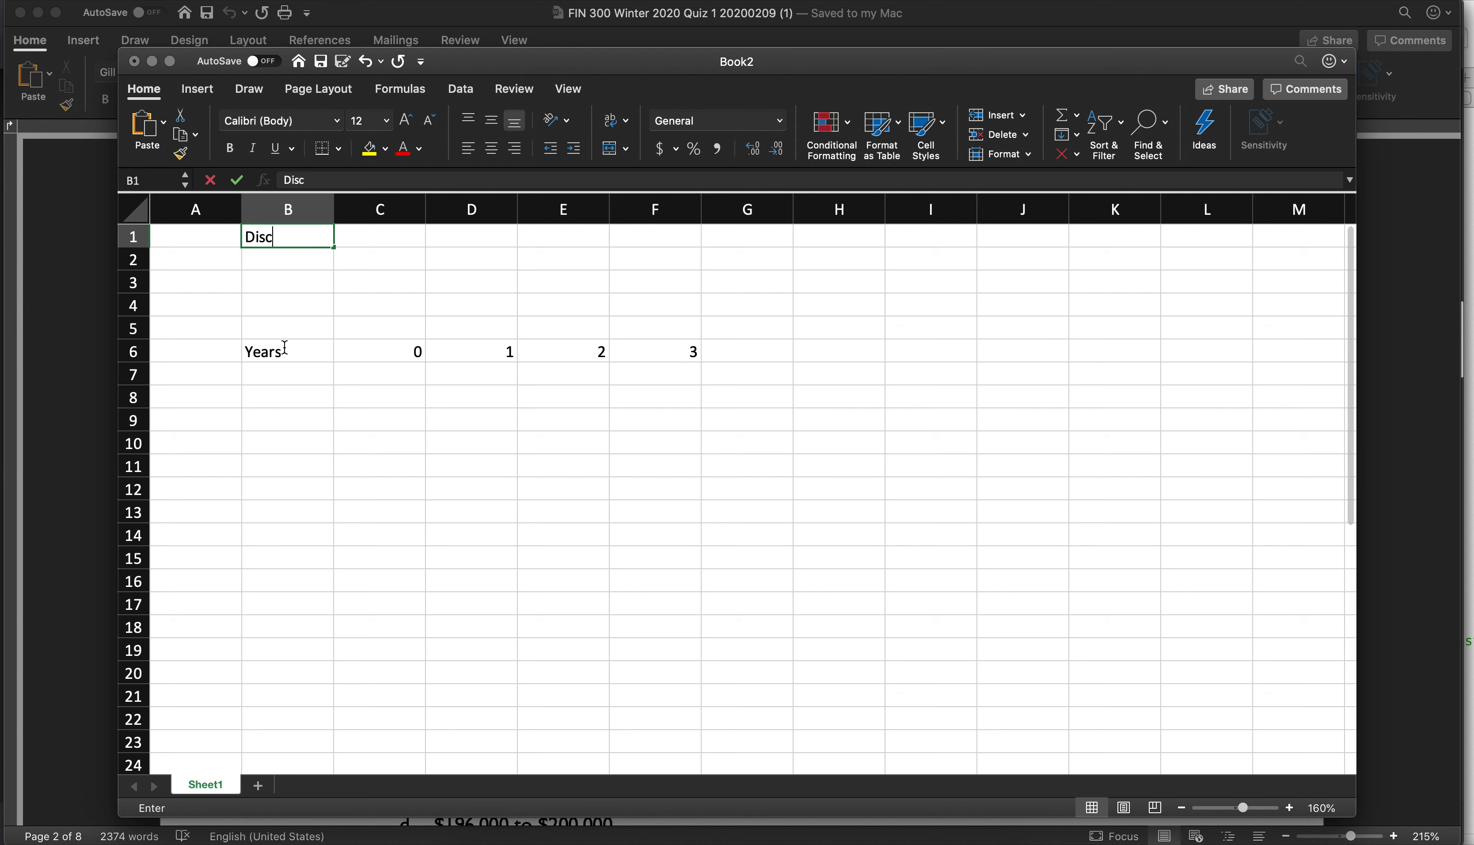
{"action": "type", "text": "ount rate"}
{"action": "key", "text": "Tab"}
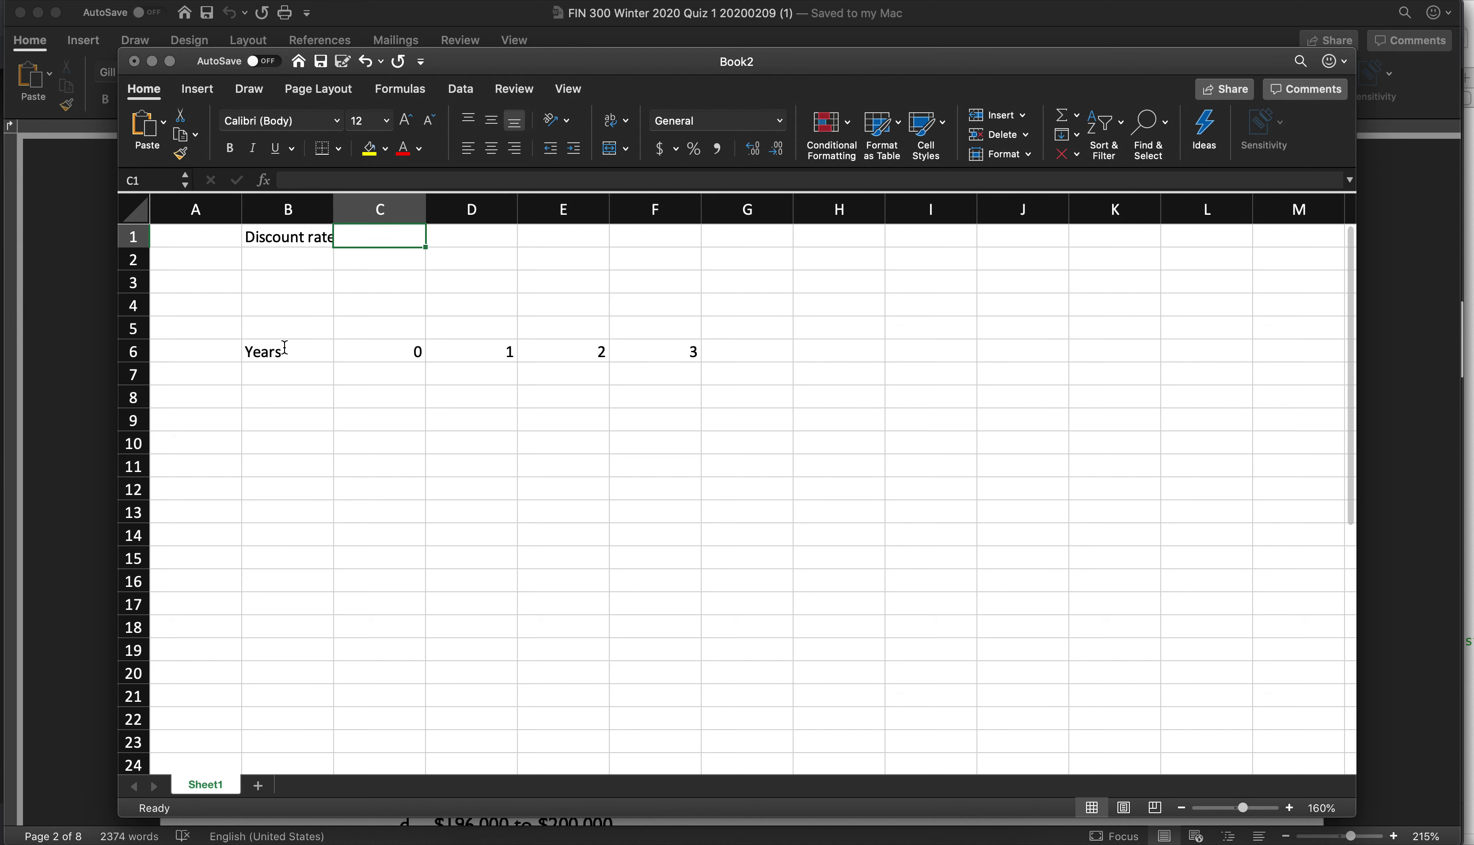
{"action": "type", "text": "1.12"}
{"action": "key", "text": "Return"}
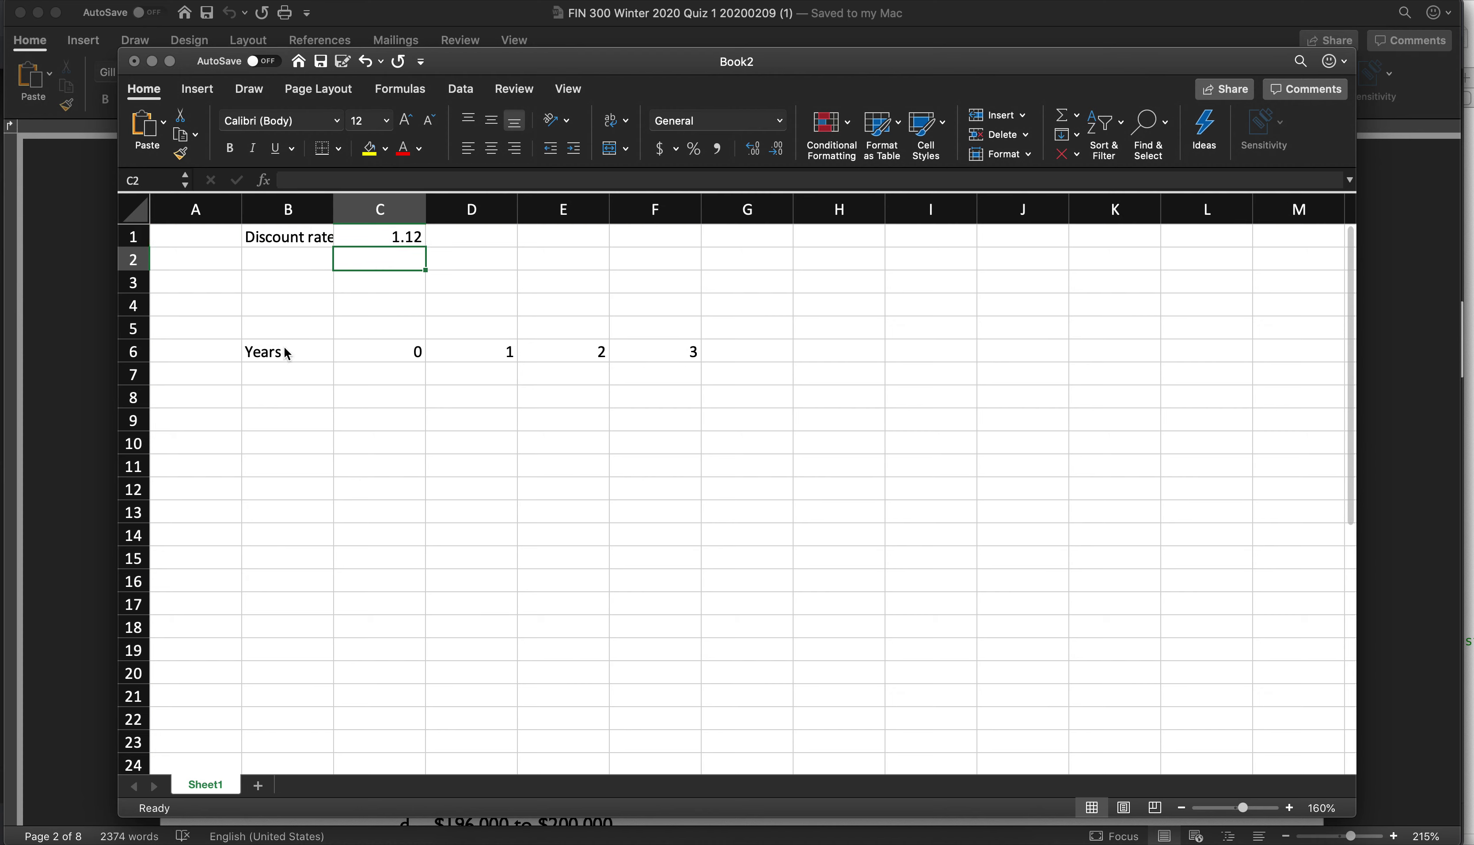
{"action": "key", "text": "Up"}
{"action": "left_click_drag", "start_coordinate": [333, 210], "coordinate": [343, 209]}
Add row labels Dogs/day in B5, Sitters in B4 and Price in B3.
{"action": "left_click", "coordinate": [332, 260]}
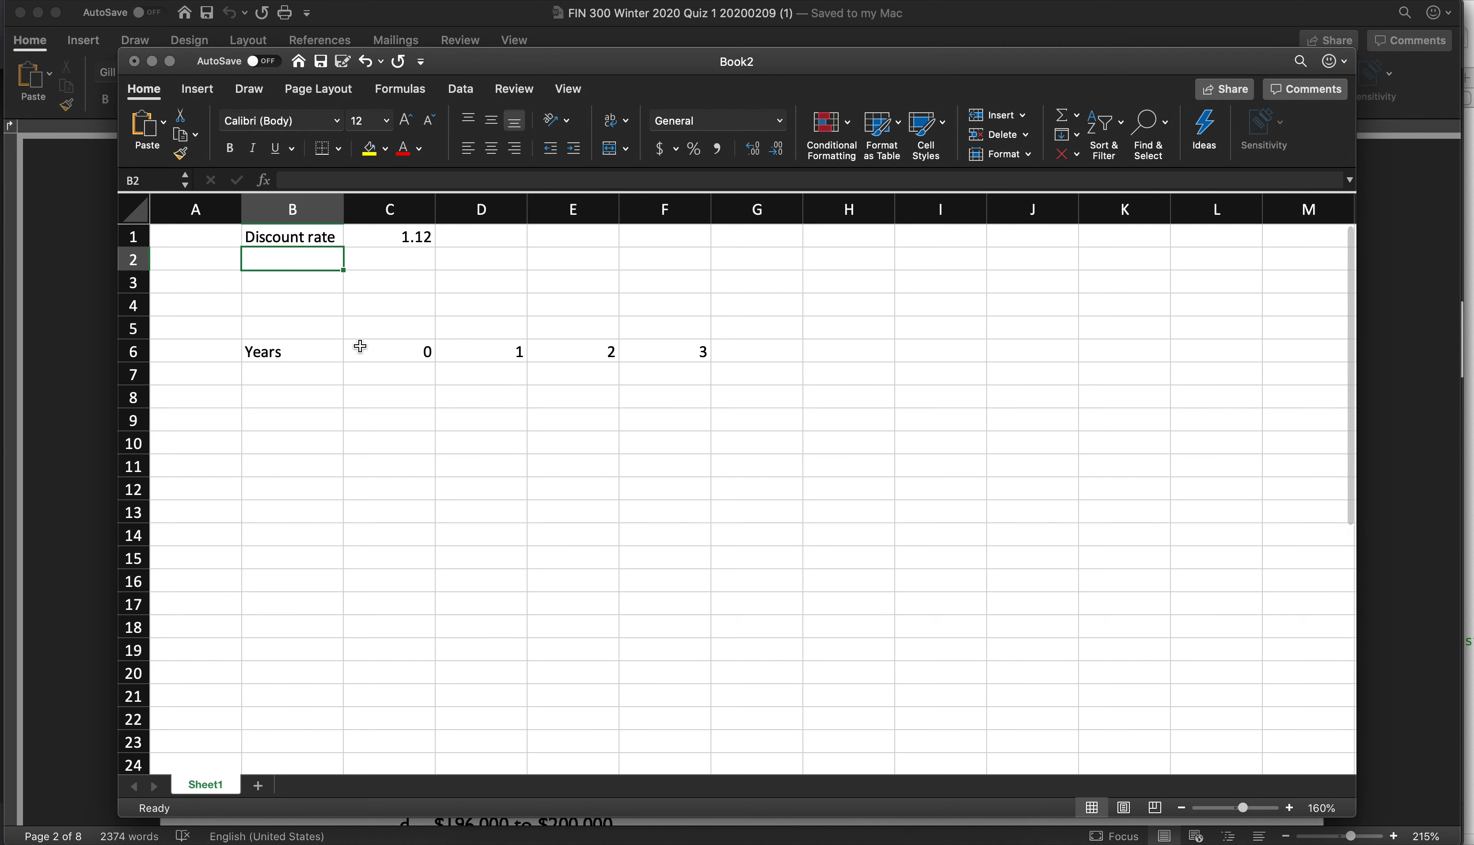
{"action": "key", "text": "Down"}
{"action": "key", "text": "Down"}
{"action": "key", "text": "Down"}
{"action": "type", "text": "Dogs"}
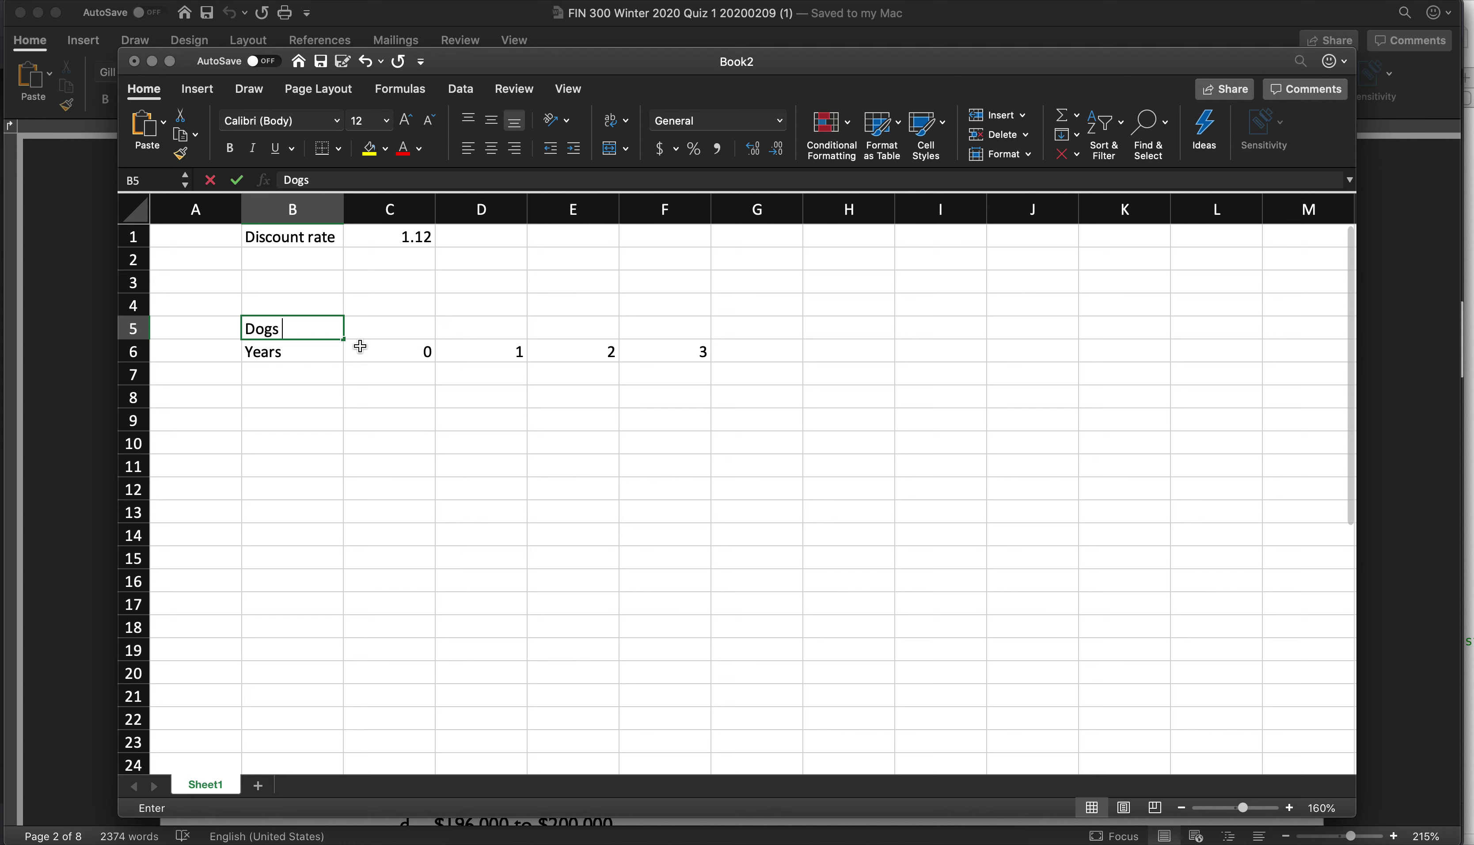
{"action": "type", "text": "/day"}
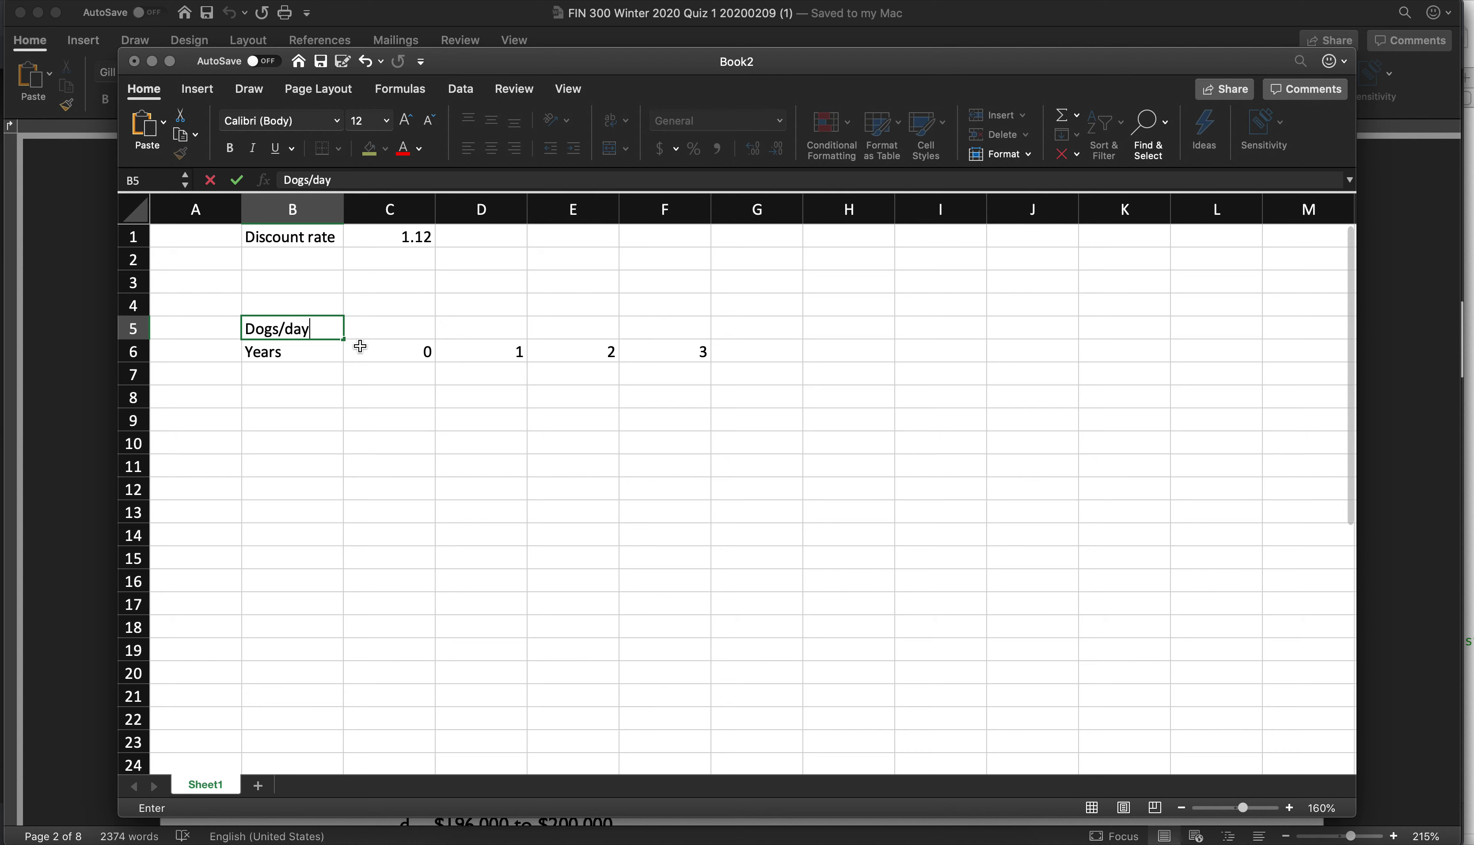
{"action": "key", "text": "Up"}
{"action": "type", "text": "Sitte"}
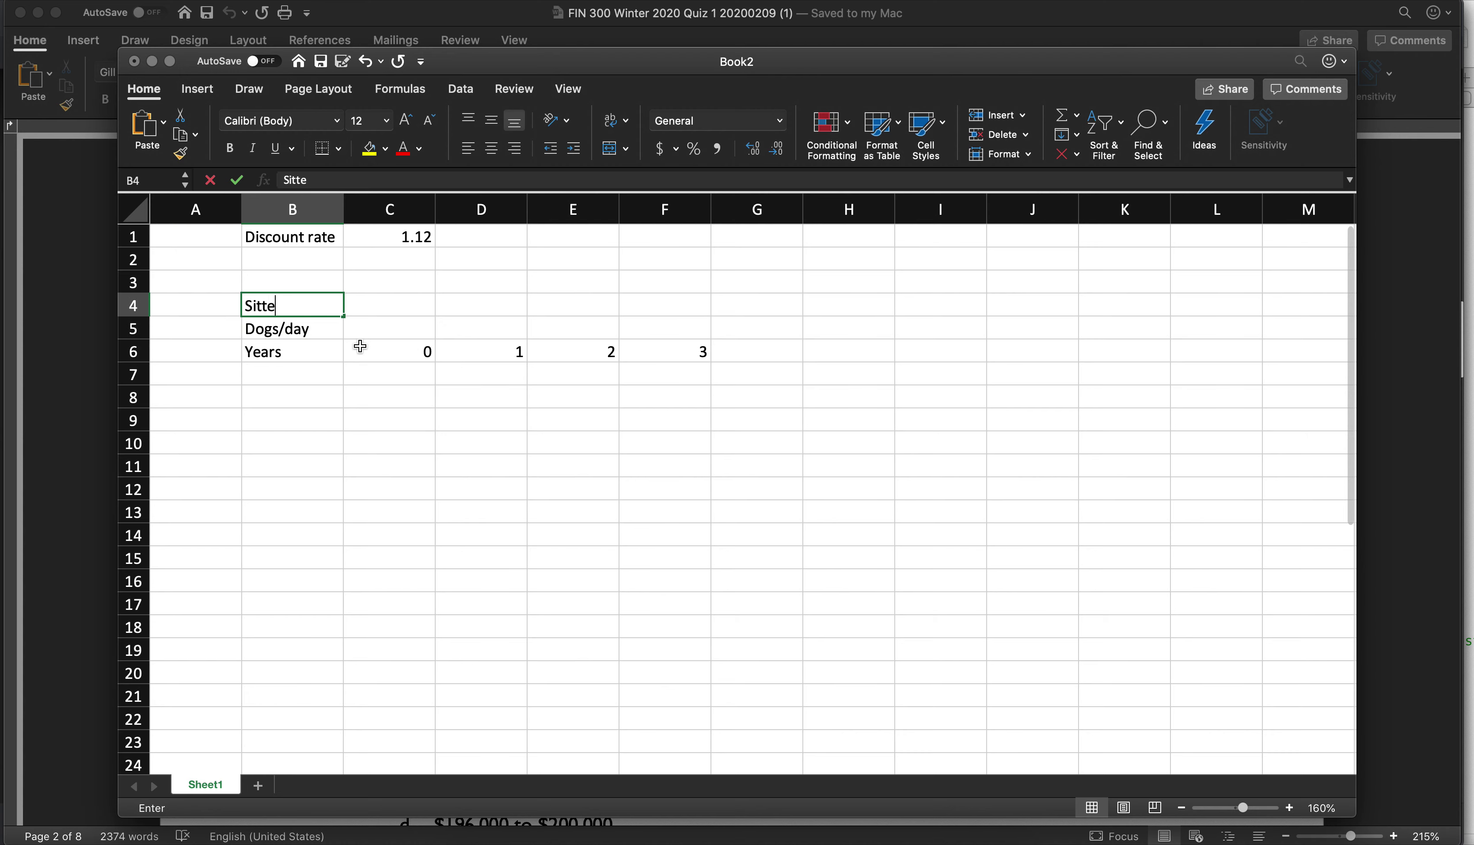
{"action": "key", "text": "Right"}
{"action": "key", "text": "Left"}
{"action": "key", "text": "Up"}
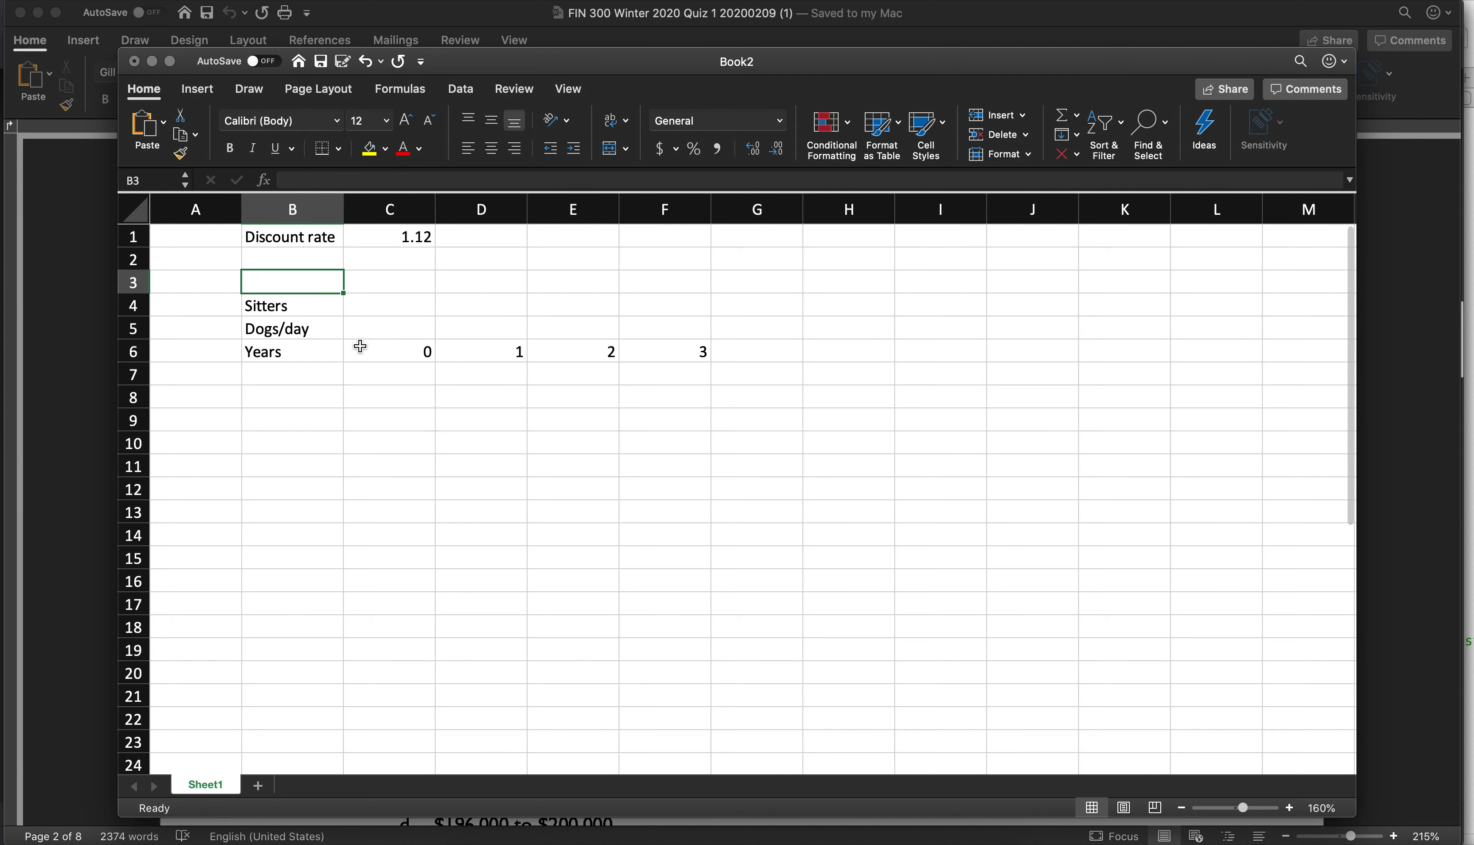
{"action": "type", "text": "Price"}
{"action": "key", "text": "Right"}
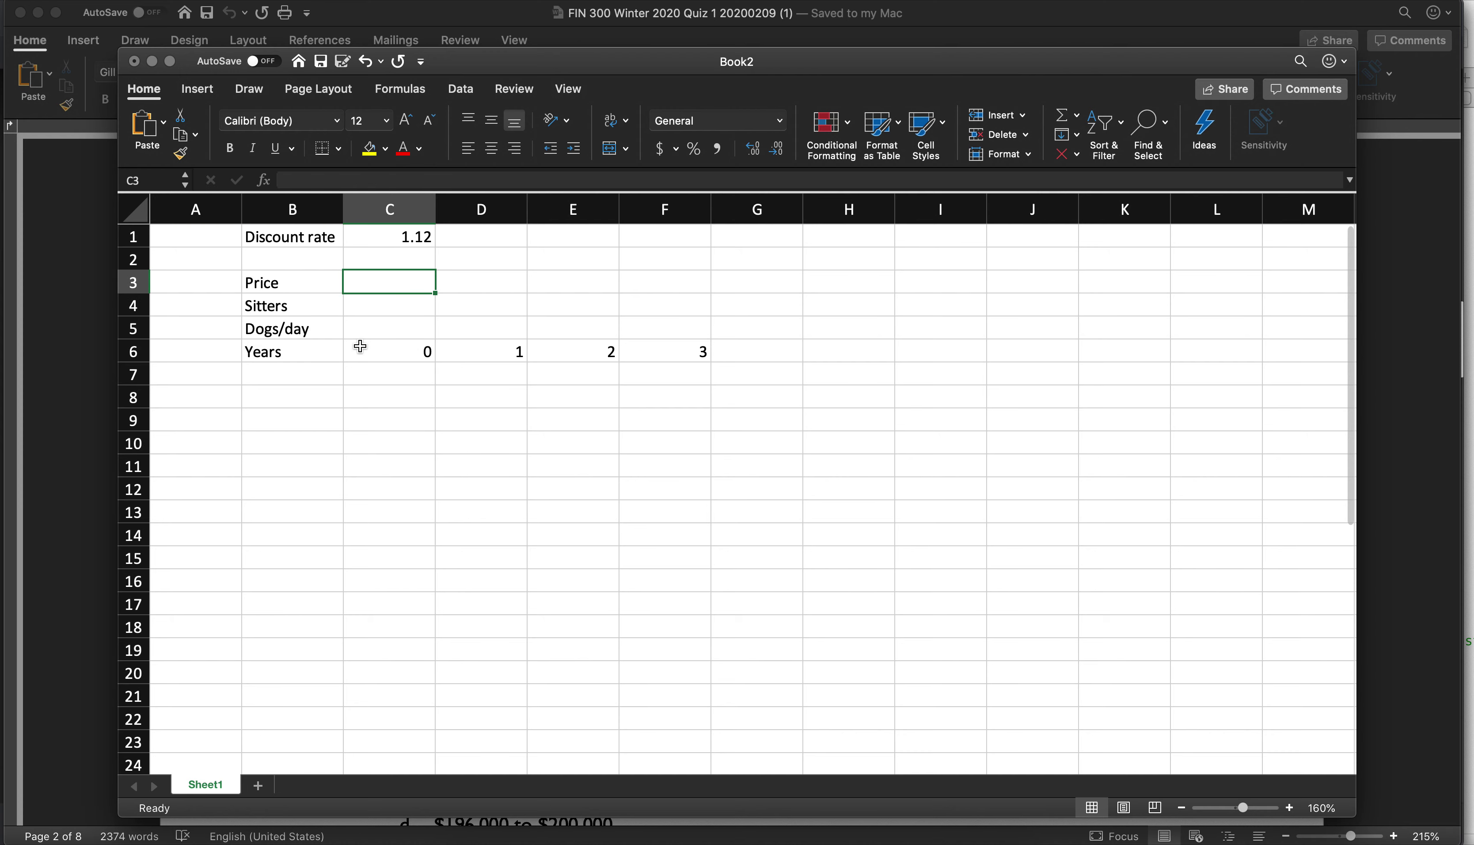
Fill the Price row with $25 for years 1–3 in D3:F3.
{"action": "type", "text": "$"}
{"action": "key", "text": "Escape"}
{"action": "key", "text": "Right"}
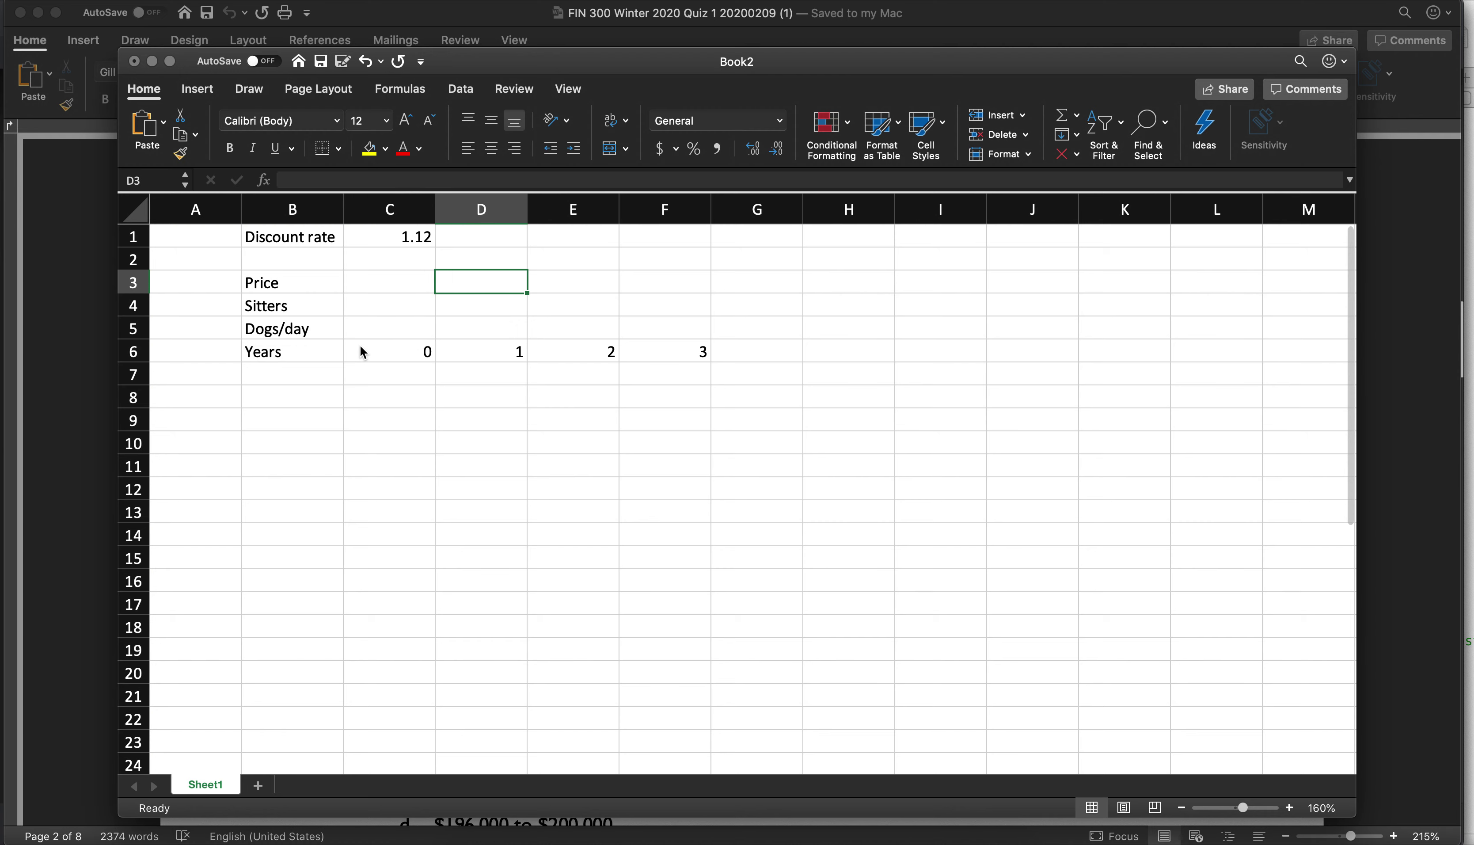
{"action": "type", "text": "$25"}
{"action": "key", "text": "Right"}
{"action": "key", "text": "Left"}
{"action": "key", "text": "super+c"}
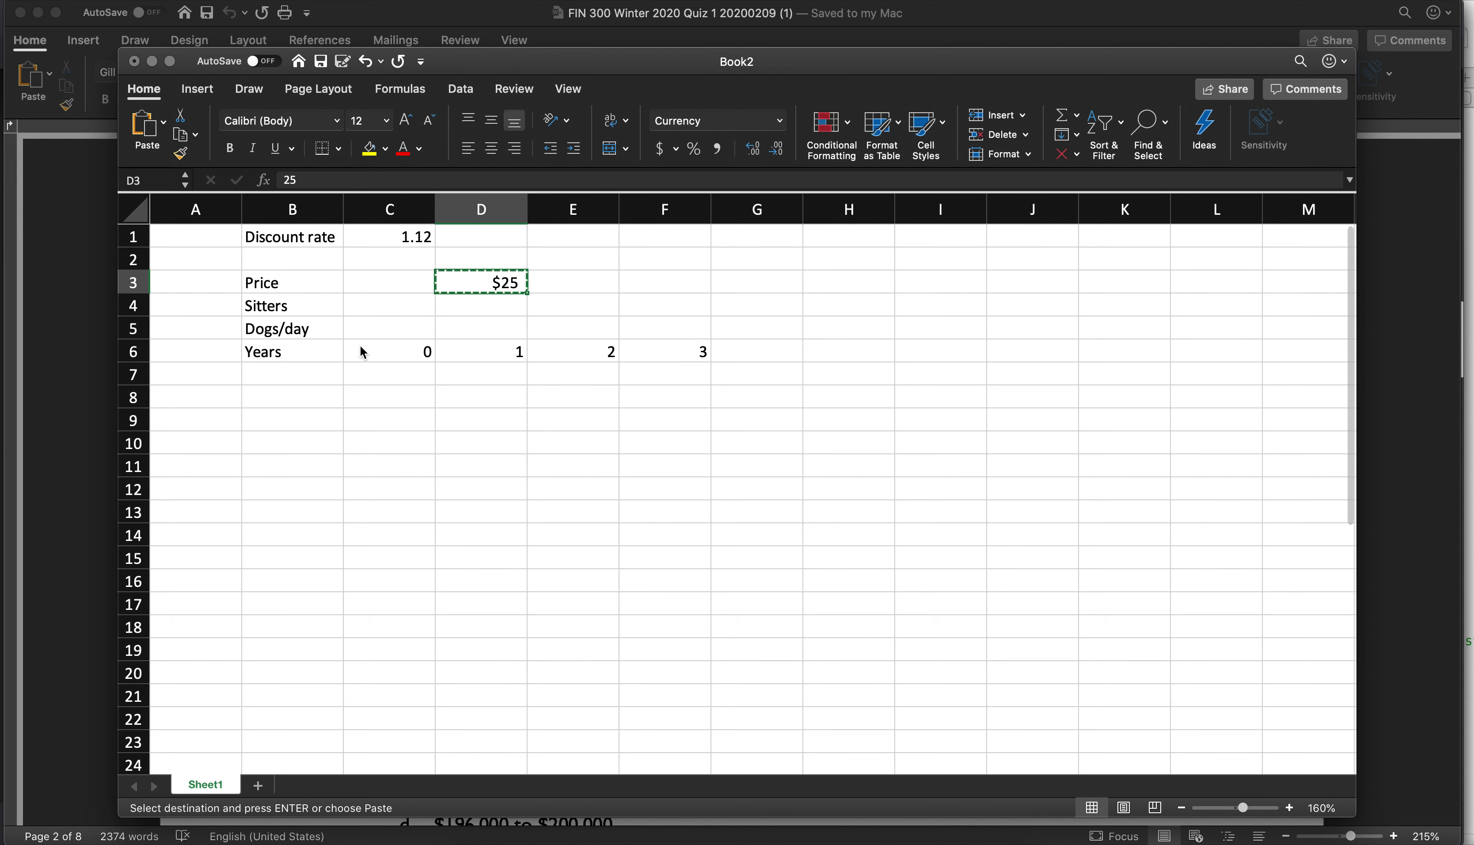
{"action": "key", "text": "Right"}
{"action": "key", "text": "shift+Right"}
{"action": "key", "text": "super+v"}
Enter 1, 2 and 3 sitters for years 1–3.
{"action": "key", "text": "Down"}
{"action": "key", "text": "Left"}
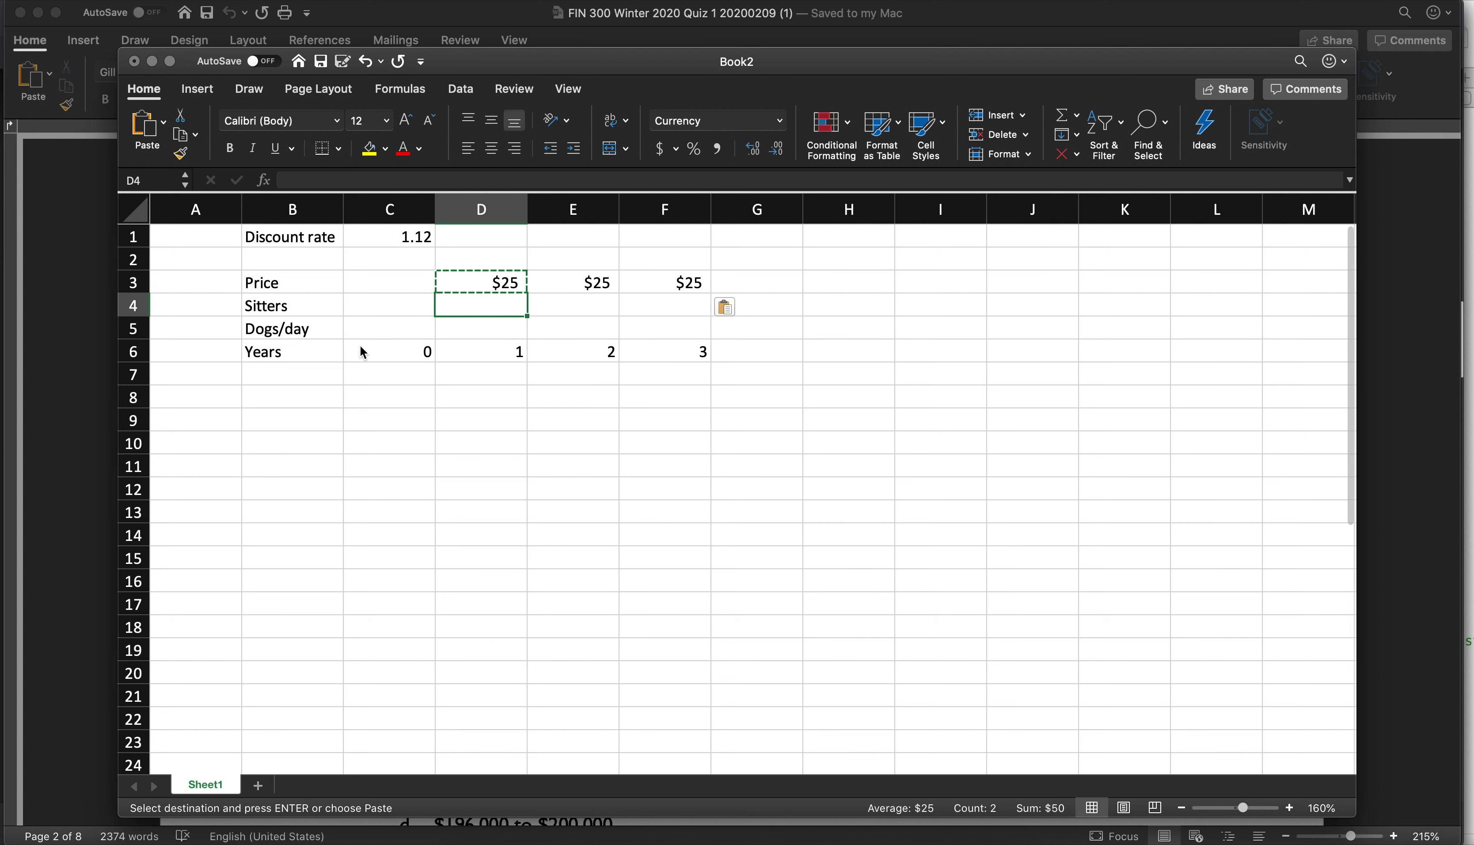
{"action": "type", "text": "1"}
{"action": "key", "text": "Right"}
{"action": "type", "text": "2"}
{"action": "key", "text": "Right"}
{"action": "type", "text": "3"}
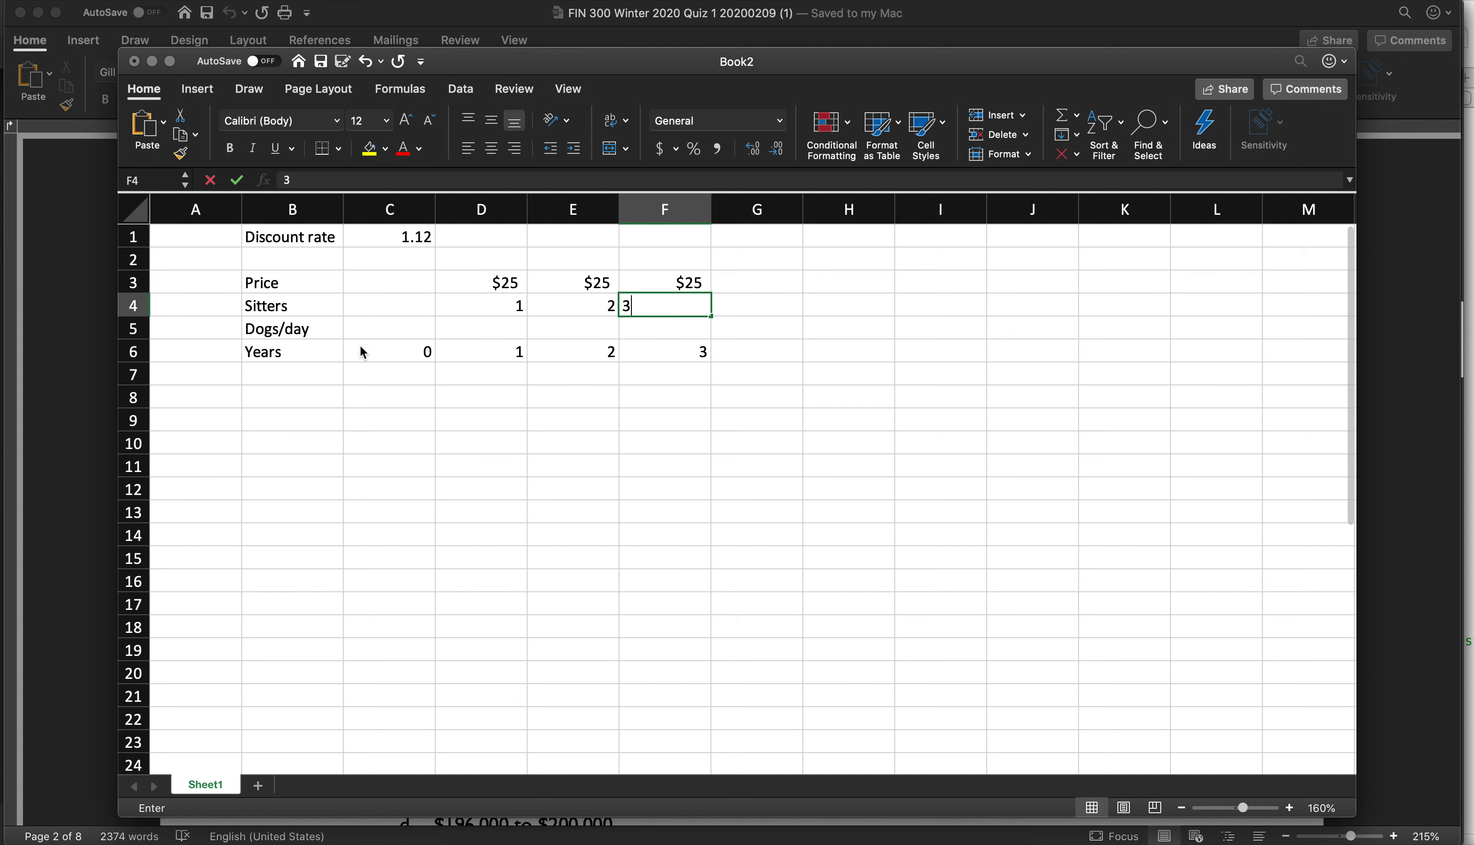
{"action": "key", "text": "Down"}
Enter 10, 20 and 30 dogs per day for years 1–3.
{"action": "key", "text": "Left"}
{"action": "key", "text": "Left"}
{"action": "type", "text": "10"}
{"action": "key", "text": "Right"}
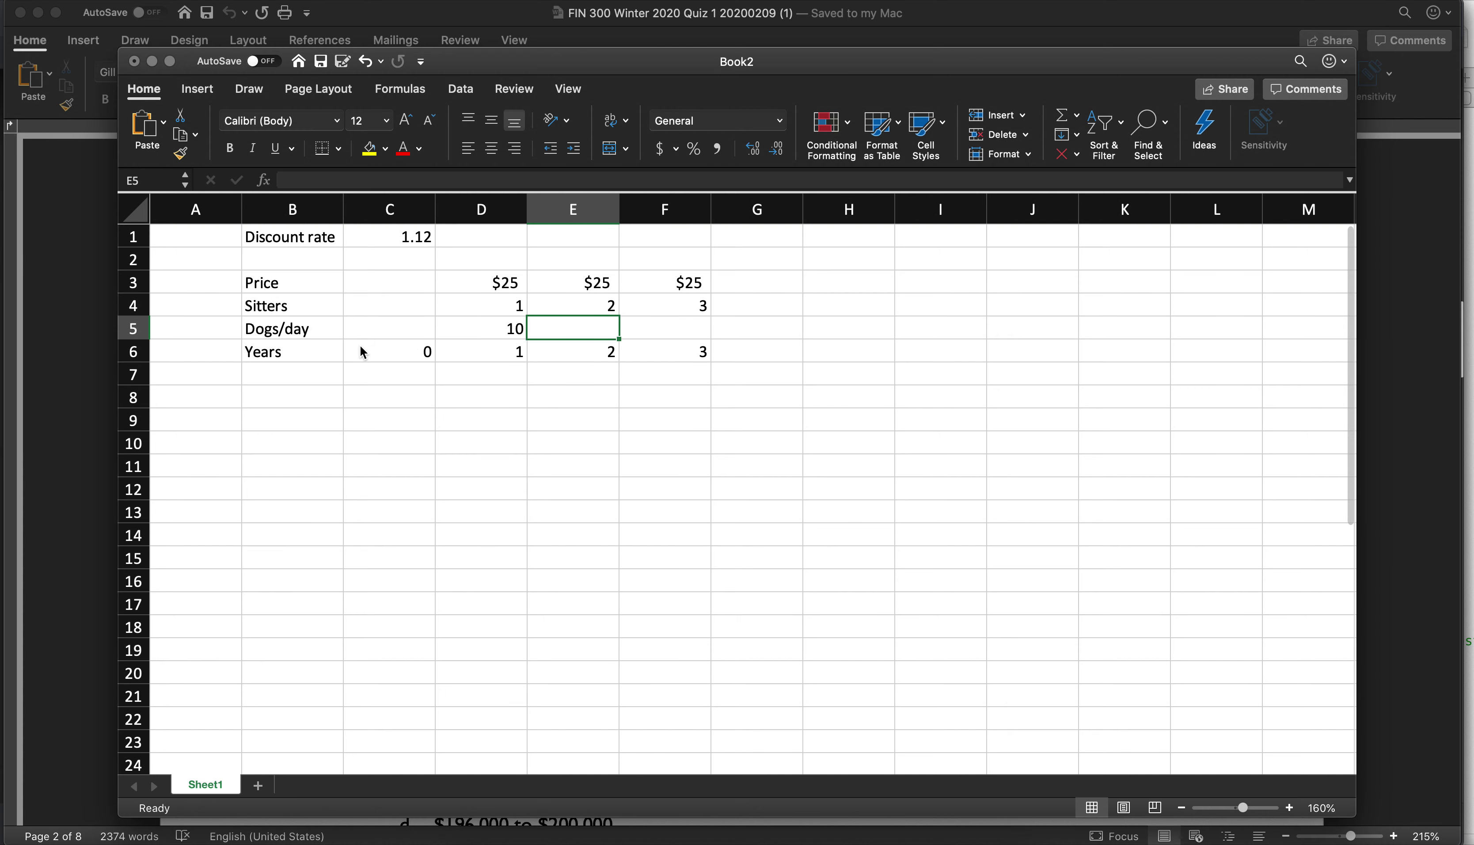
{"action": "type", "text": "20"}
{"action": "key", "text": "Right"}
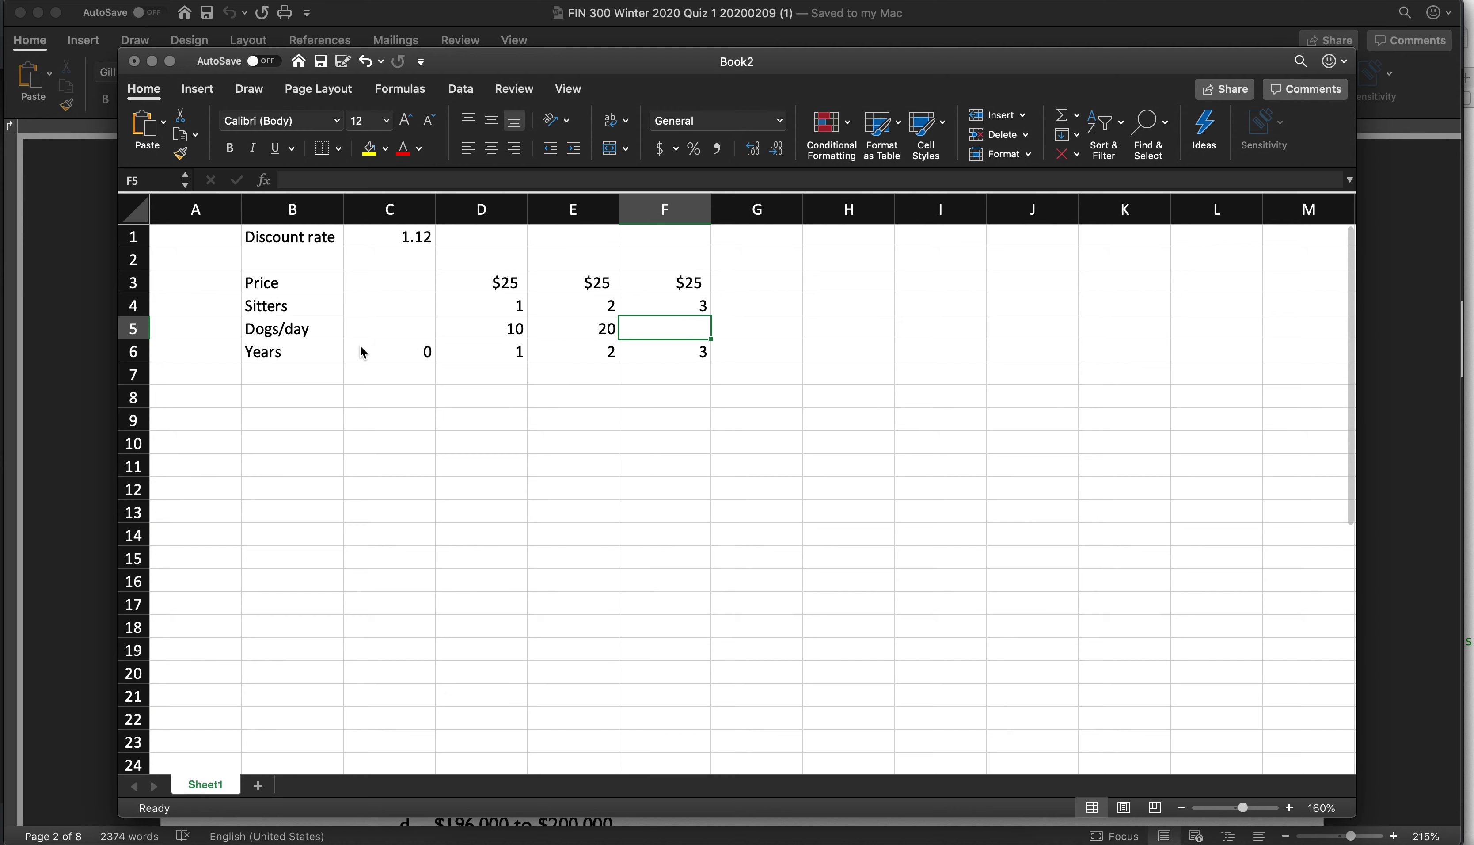
{"action": "type", "text": "30"}
{"action": "key", "text": "Left"}
{"action": "key", "text": "Left"}
{"action": "key", "text": "Left"}
{"action": "key", "text": "Left"}
Add a 'Days in year' input of 260 in B2:C2, then return to the Word quiz.
{"action": "key", "text": "Up"}
{"action": "key", "text": "Up"}
{"action": "key", "text": "Up"}
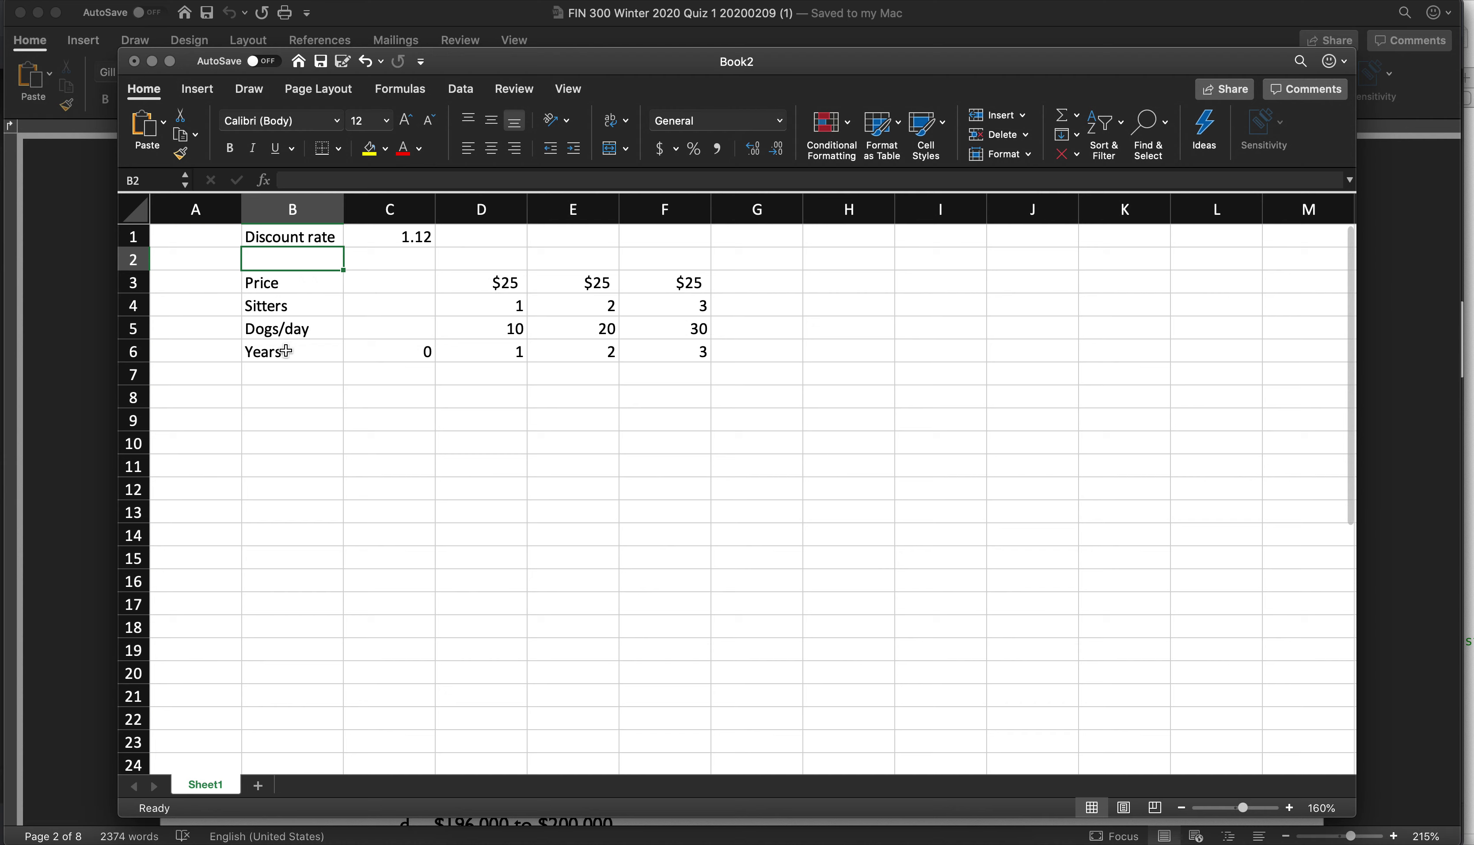
{"action": "type", "text": "Days in the"}
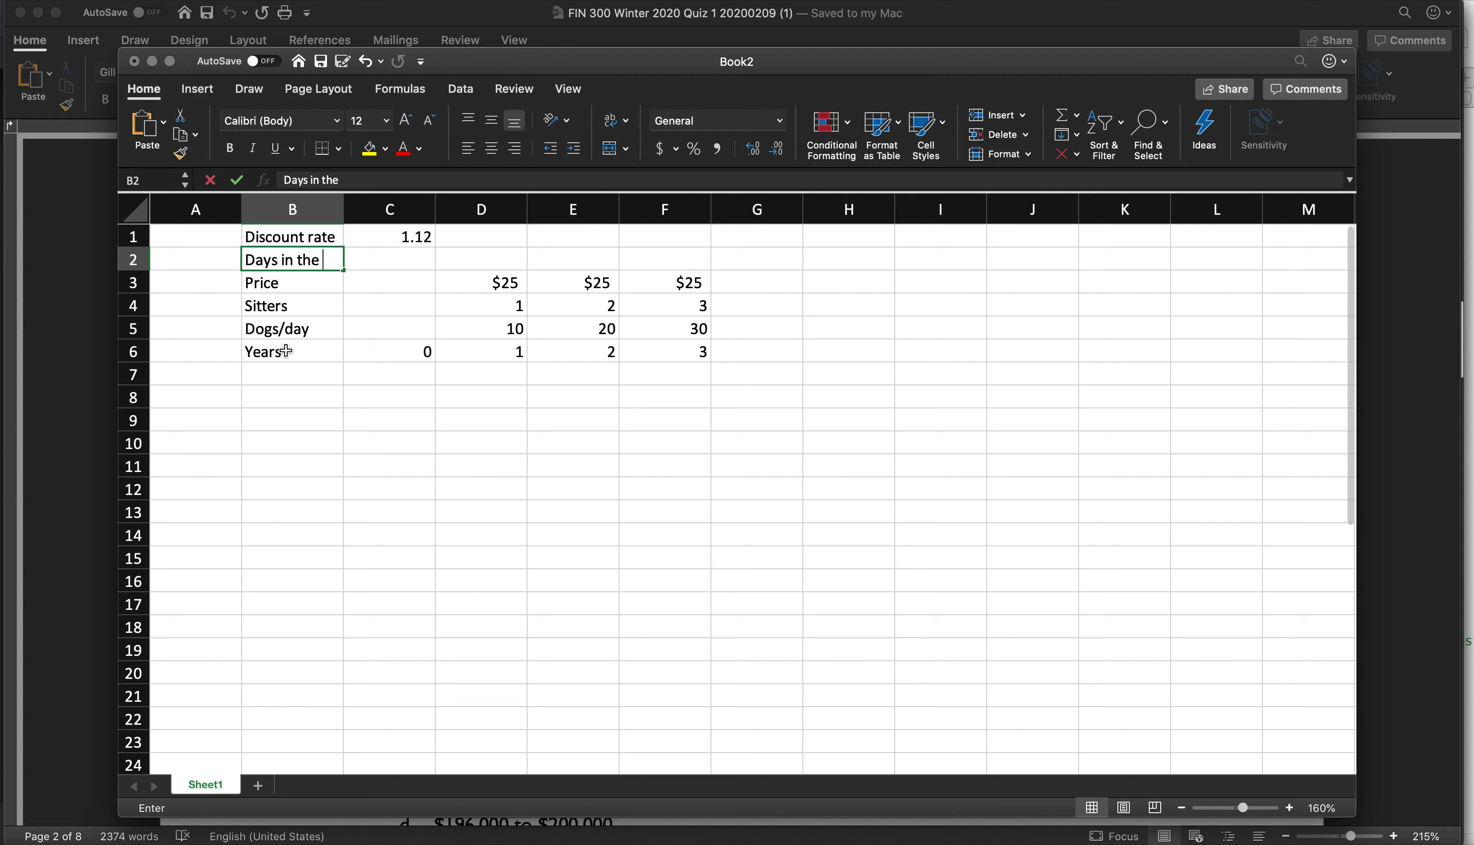
{"action": "key", "text": "BackSpace"}
{"action": "key", "text": "BackSpace"}
{"action": "key", "text": "BackSpace"}
{"action": "type", "text": "year"}
{"action": "key", "text": "Tab"}
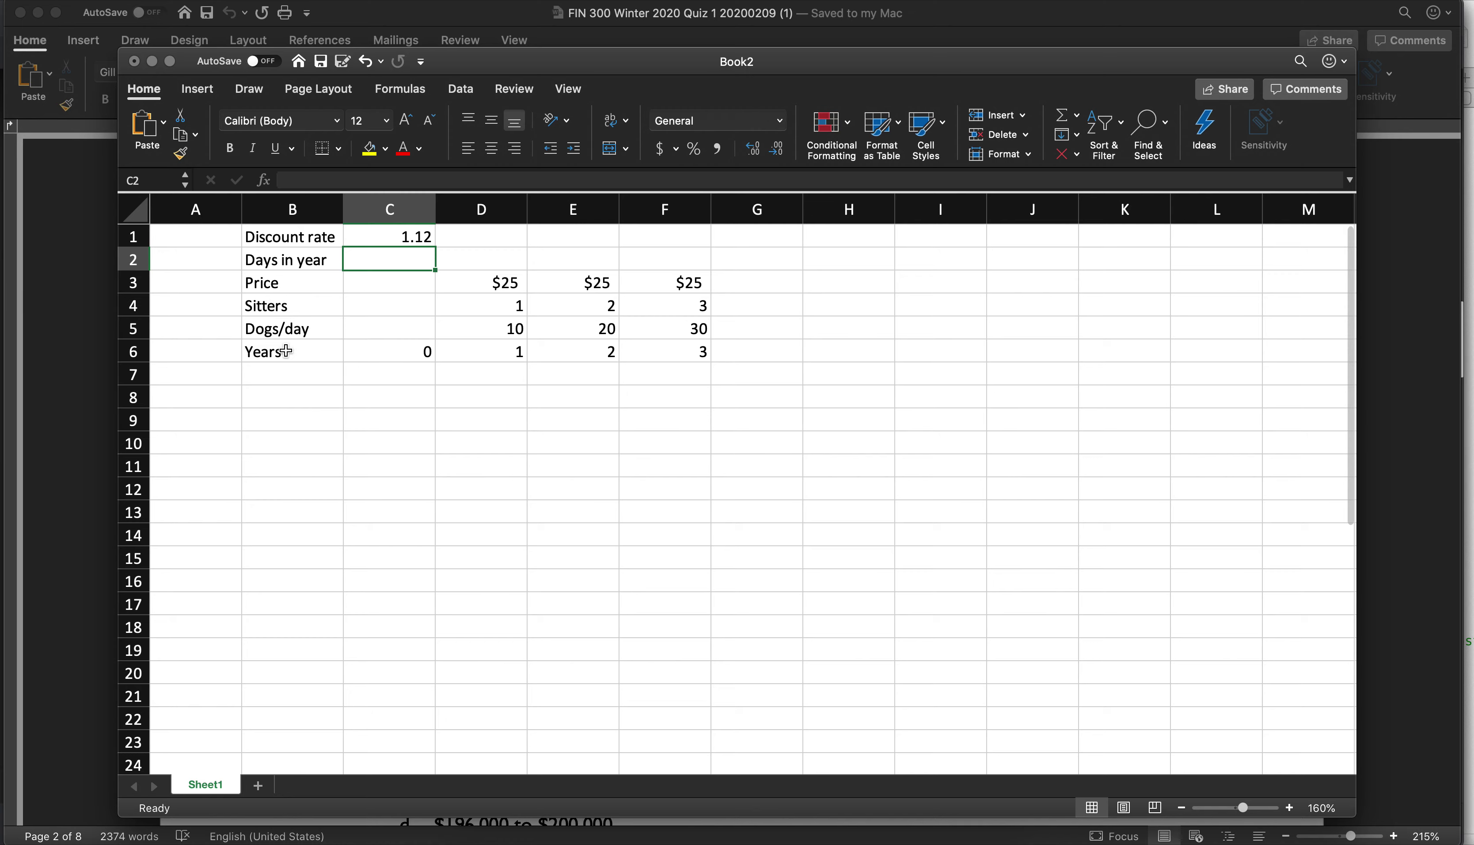
{"action": "type", "text": "260"}
{"action": "key", "text": "Return"}
{"action": "left_click", "coordinate": [73, 336]}
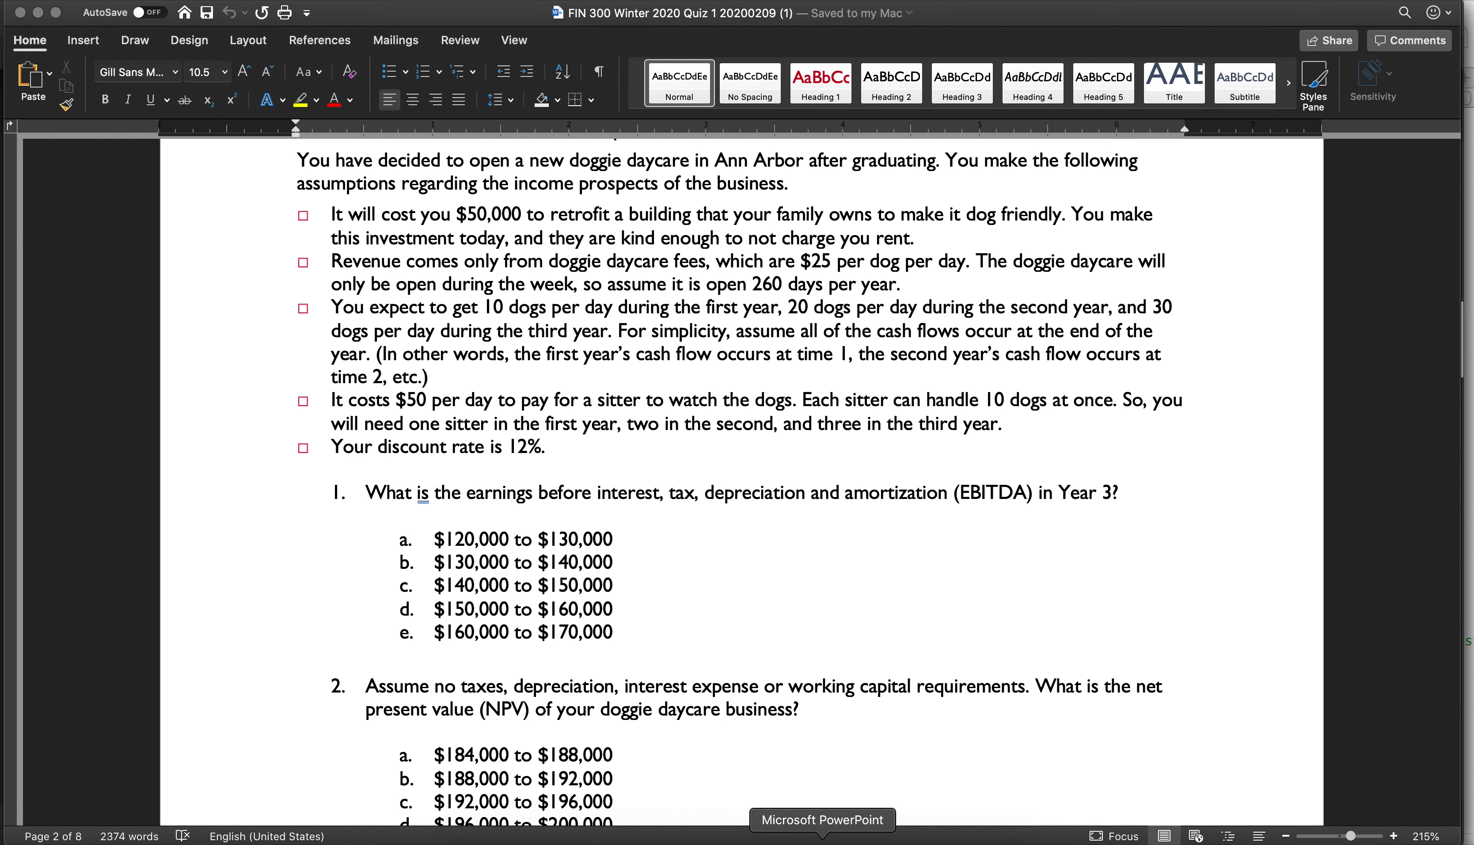
Back in Excel, insert a blank row above the Price row.
{"action": "left_click", "coordinate": [767, 836]}
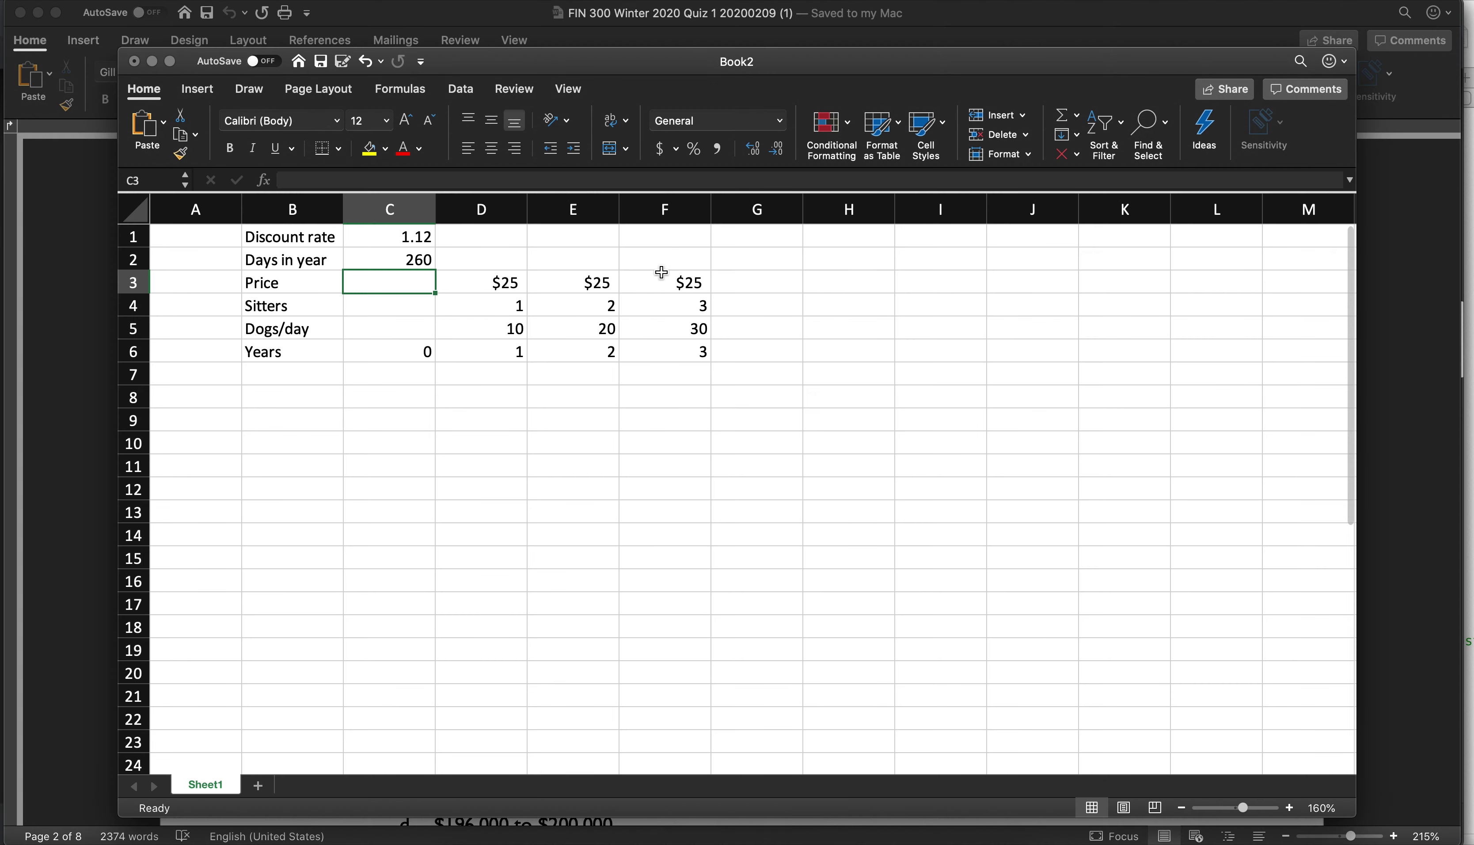
{"action": "left_click", "coordinate": [140, 282]}
{"action": "right_click", "coordinate": [143, 285]}
{"action": "left_click", "coordinate": [179, 374]}
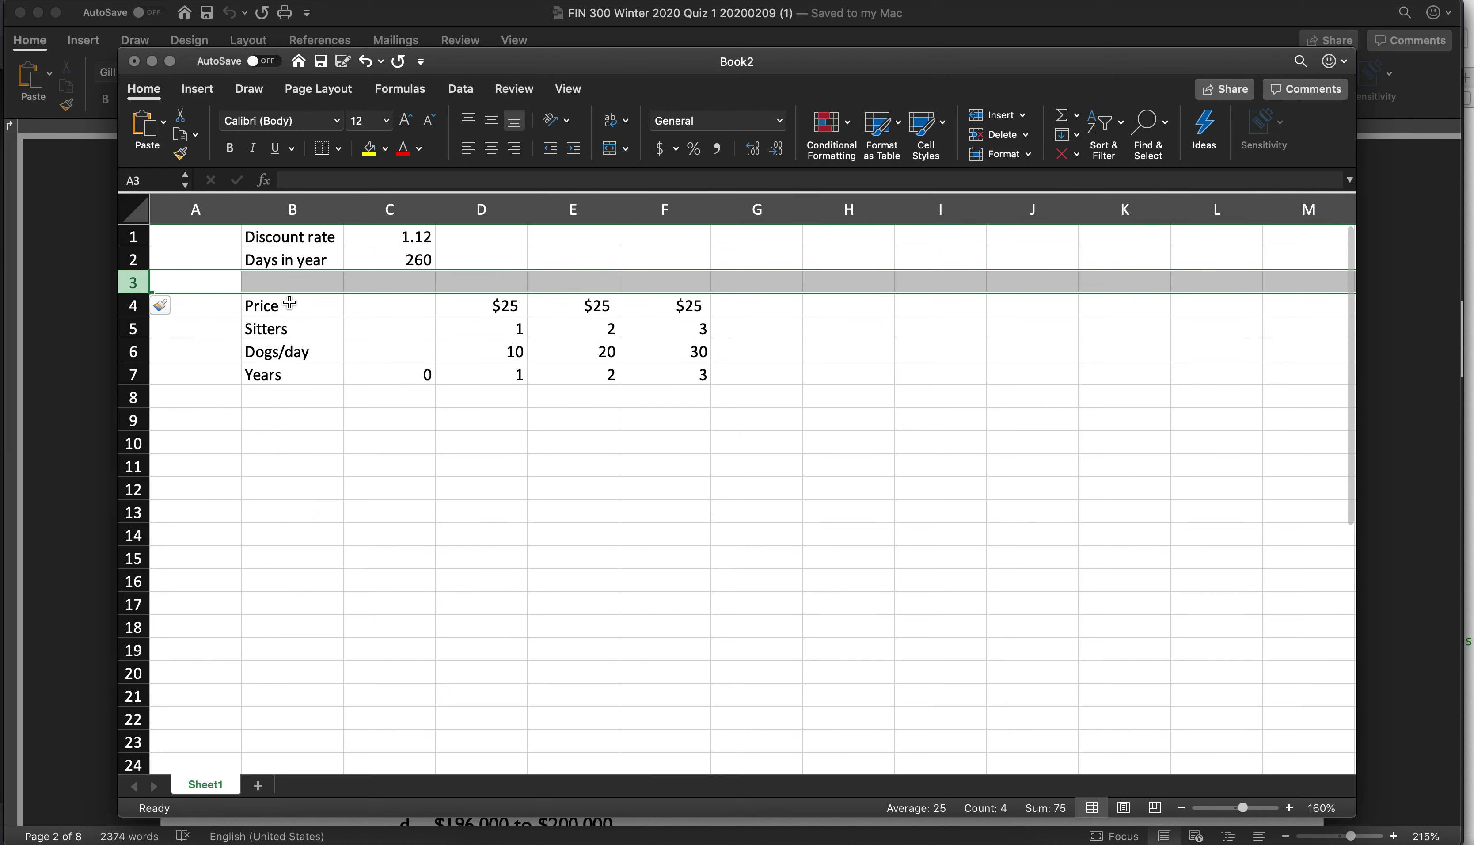
Enter Sitter fee $50 and Price/day $25 as inputs, clearing the old per-year prices.
{"action": "left_click", "coordinate": [307, 278]}
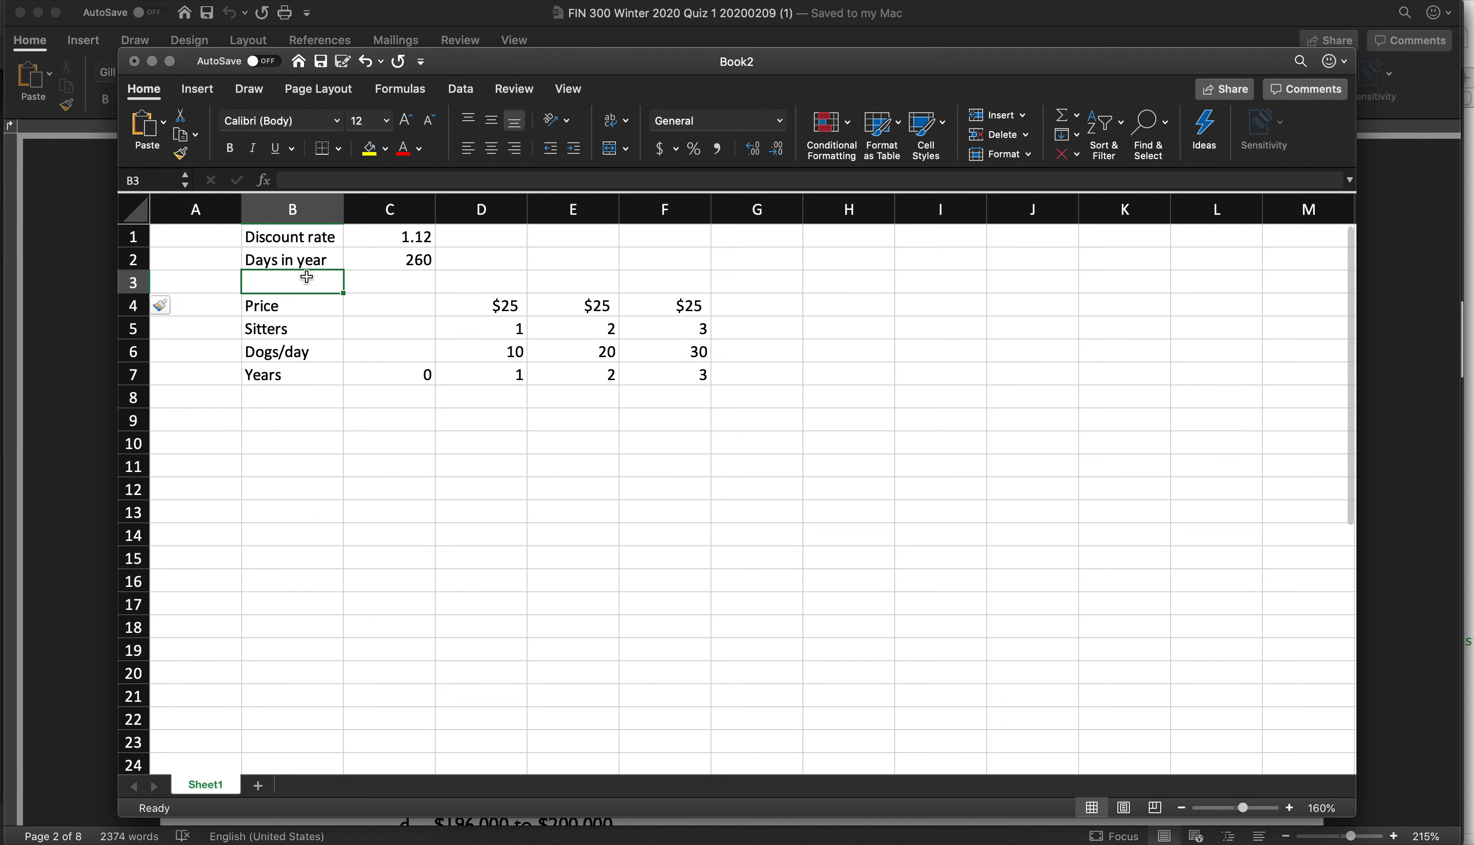
{"action": "type", "text": "Sitter fee"}
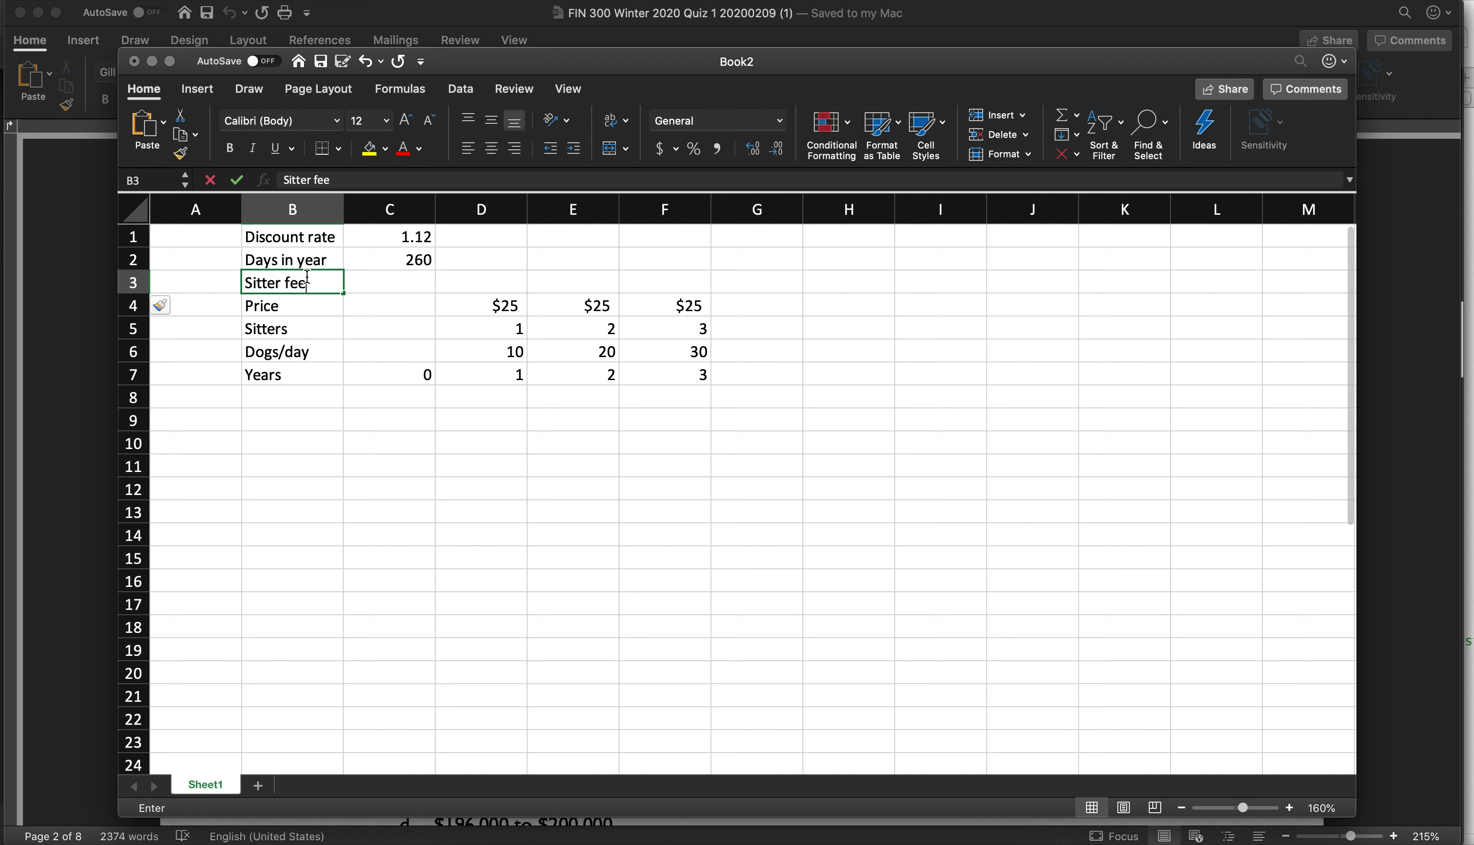
{"action": "key", "text": "Tab"}
{"action": "type", "text": "$50"}
{"action": "key", "text": "Return"}
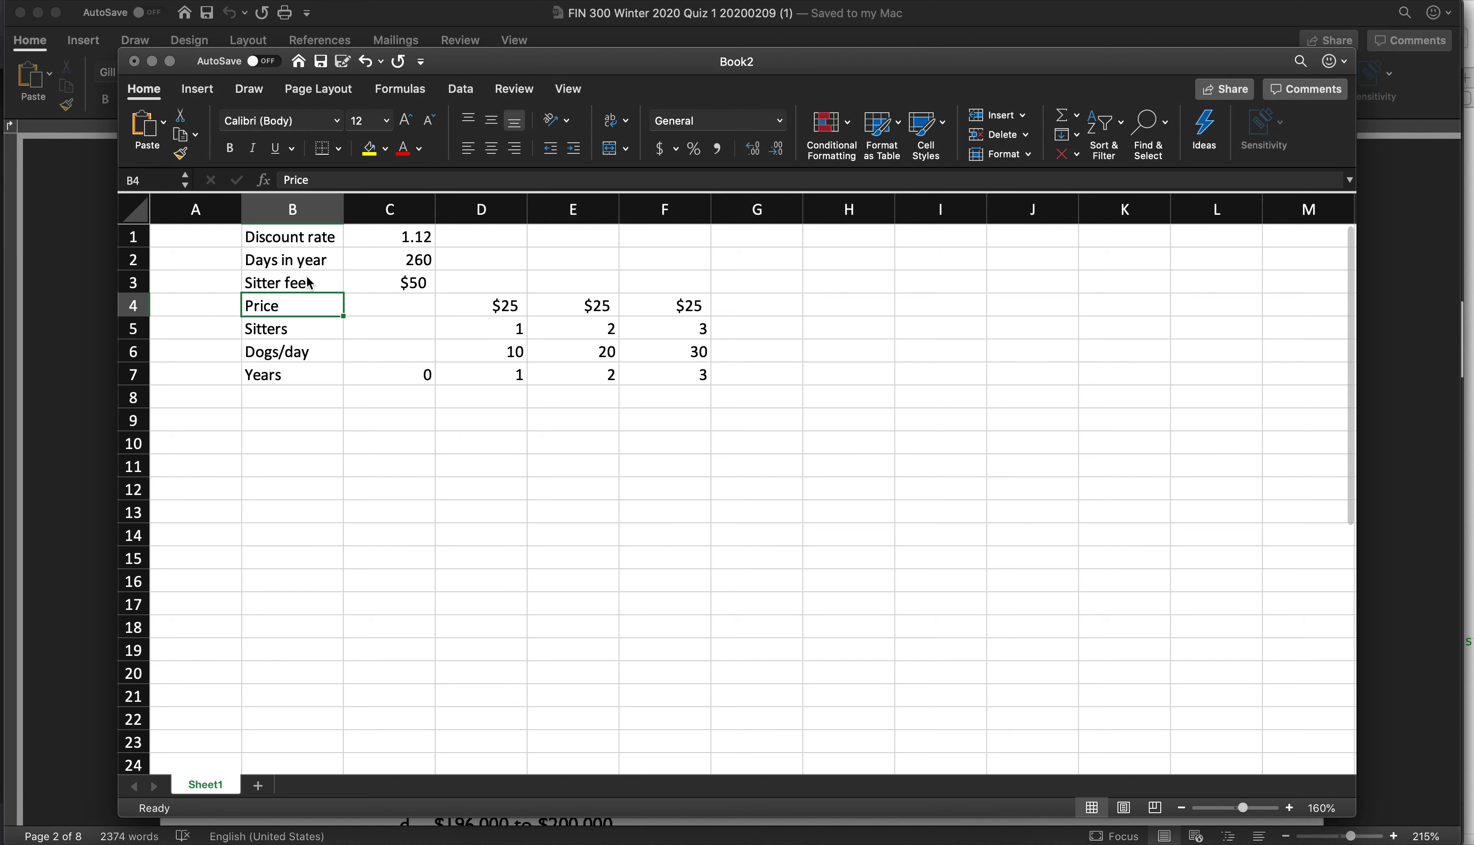
{"action": "type", "text": "Price/day"}
{"action": "key", "text": "Tab"}
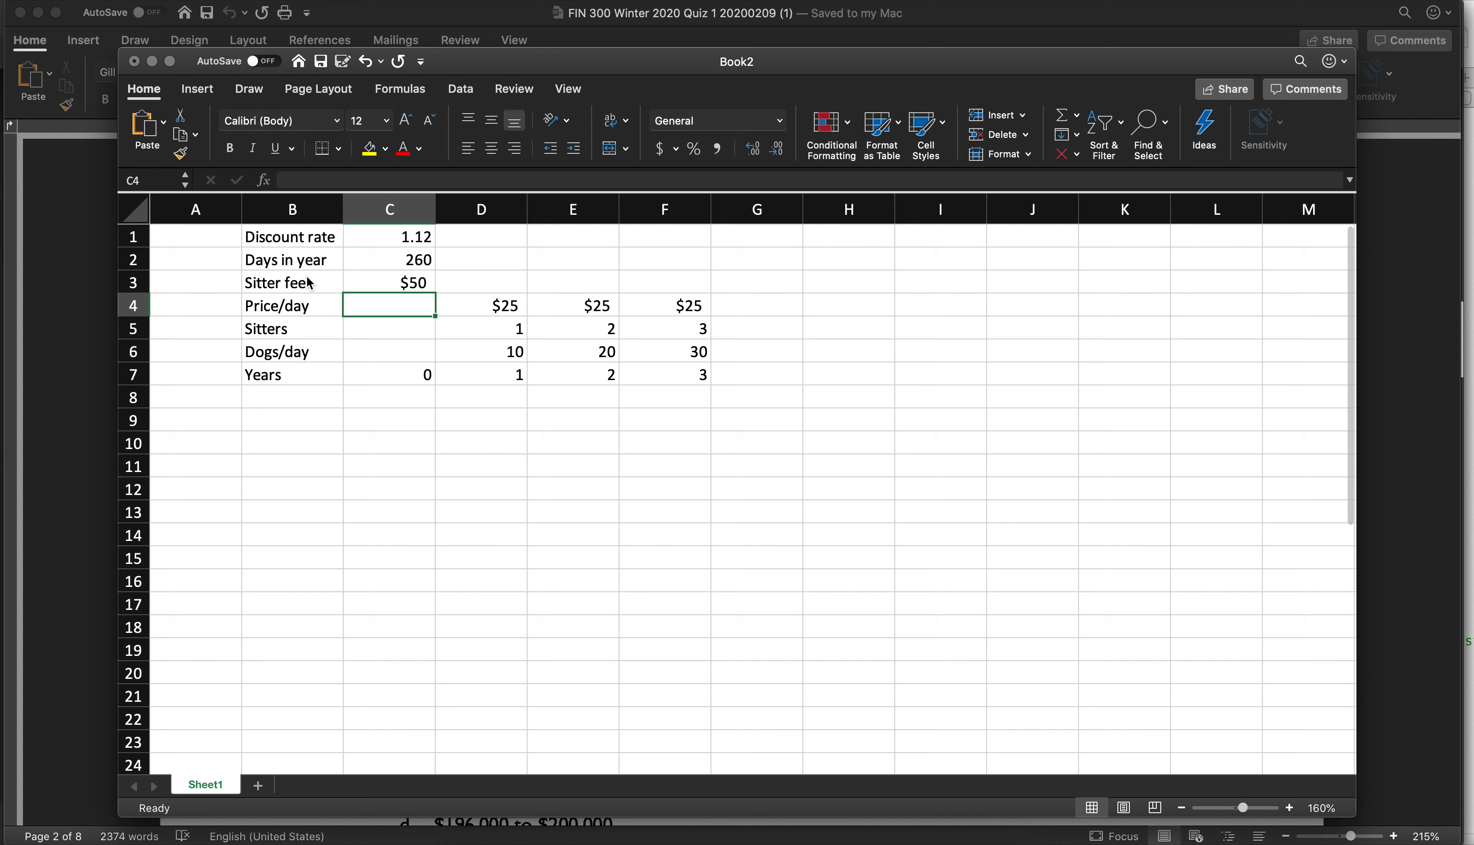
{"action": "type", "text": "$25"}
{"action": "key", "text": "Tab"}
{"action": "key", "text": "Delete"}
{"action": "key", "text": "Tab"}
{"action": "key", "text": "Delete"}
{"action": "key", "text": "Tab"}
{"action": "key", "text": "Delete"}
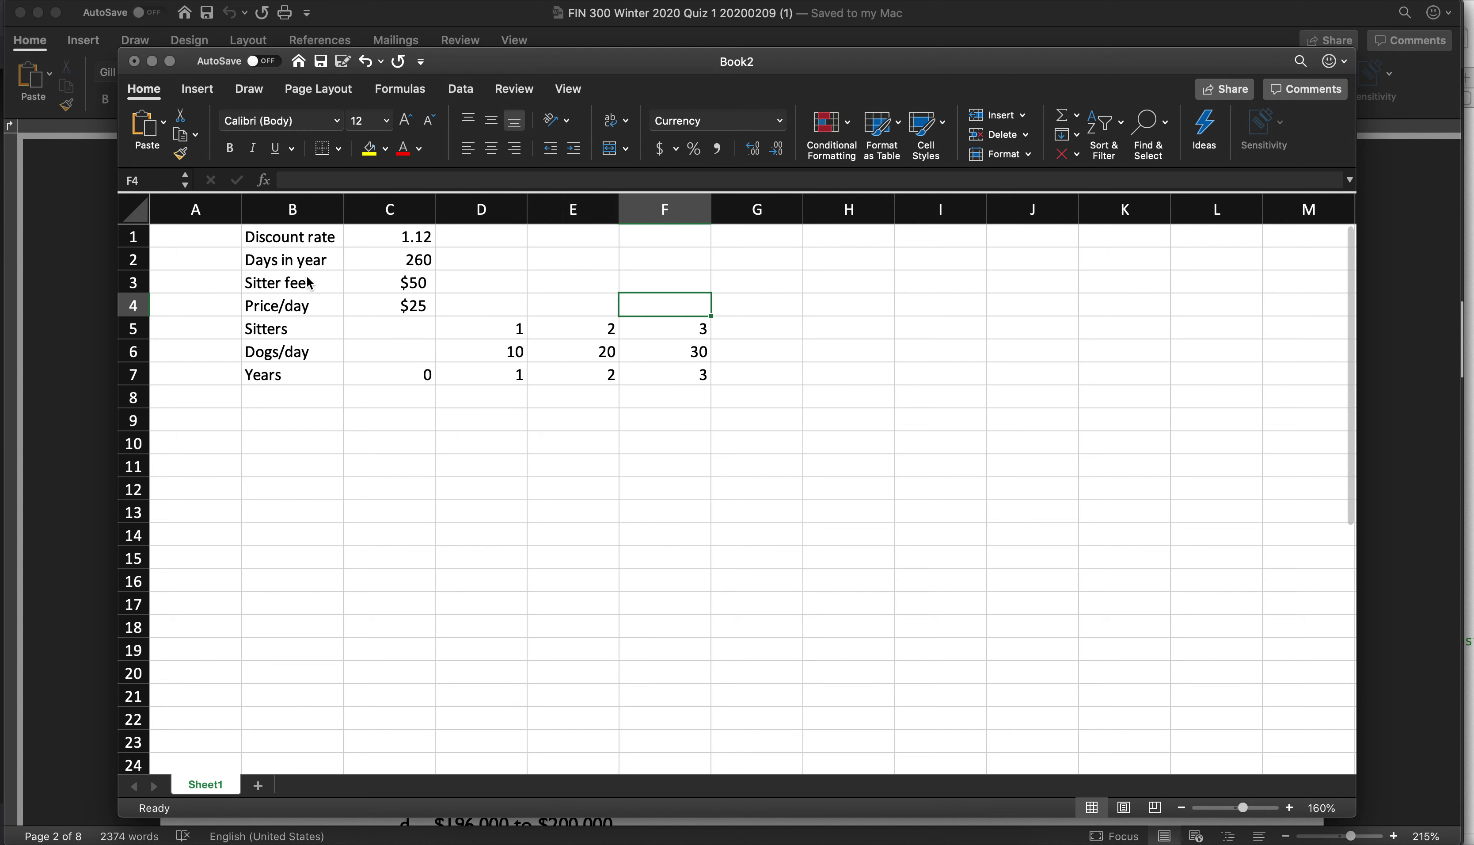
Make the Years row B7:F7 bold.
{"action": "key", "text": "Right"}
{"action": "key", "text": "Down"}
{"action": "key", "text": "Left"}
{"action": "key", "text": "Left"}
{"action": "key", "text": "Left"}
{"action": "key", "text": "Down"}
{"action": "key", "text": "Left"}
{"action": "key", "text": "Left"}
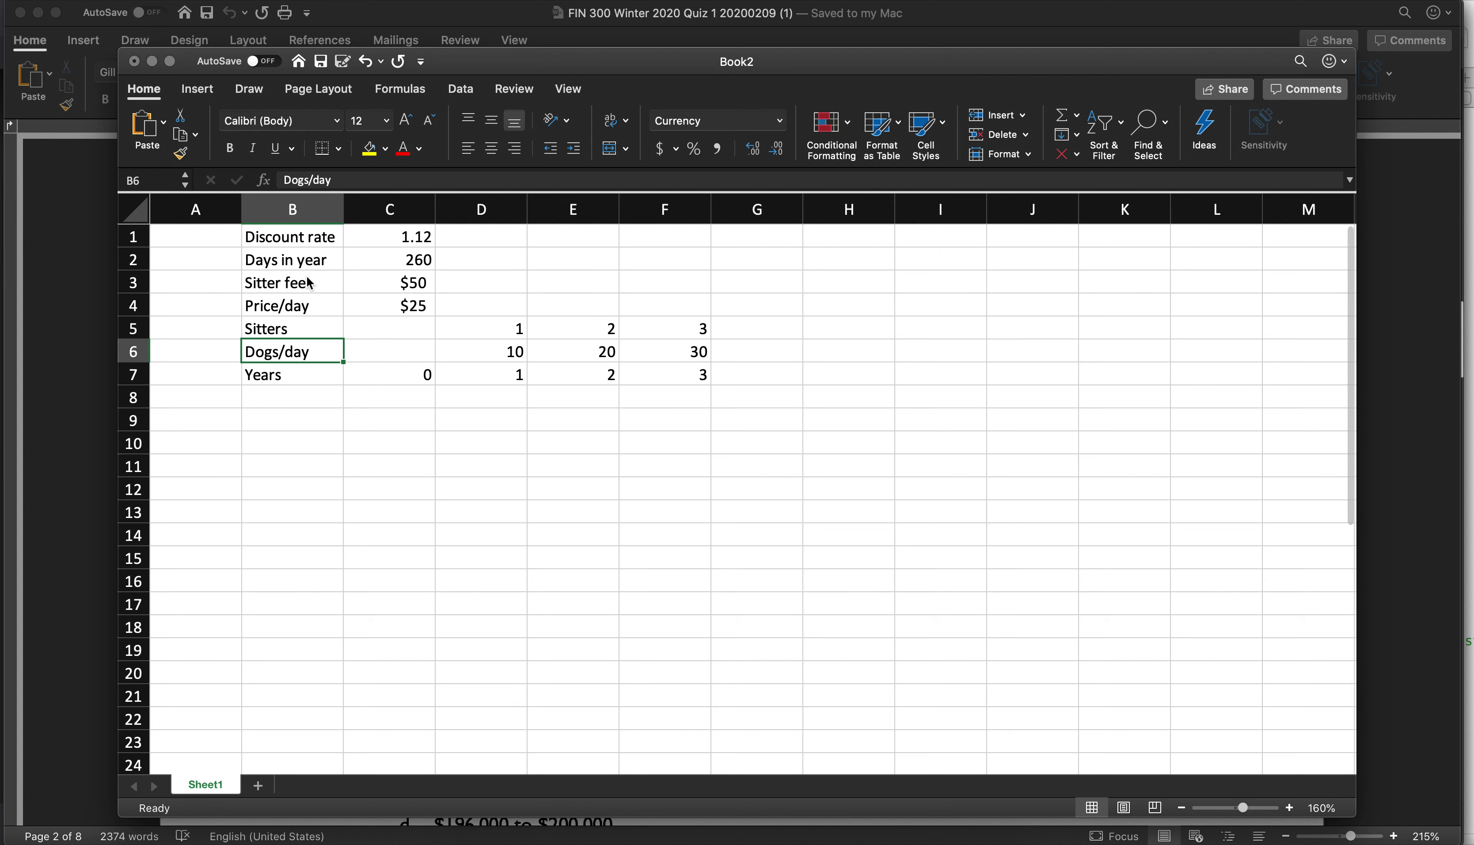
{"action": "key", "text": "Down"}
{"action": "key", "text": "shift+Right"}
{"action": "key", "text": "shift+Right"}
{"action": "key", "text": "shift+Right"}
{"action": "key", "text": "shift+Right"}
{"action": "key", "text": "super+b"}
{"action": "key", "text": "Down"}
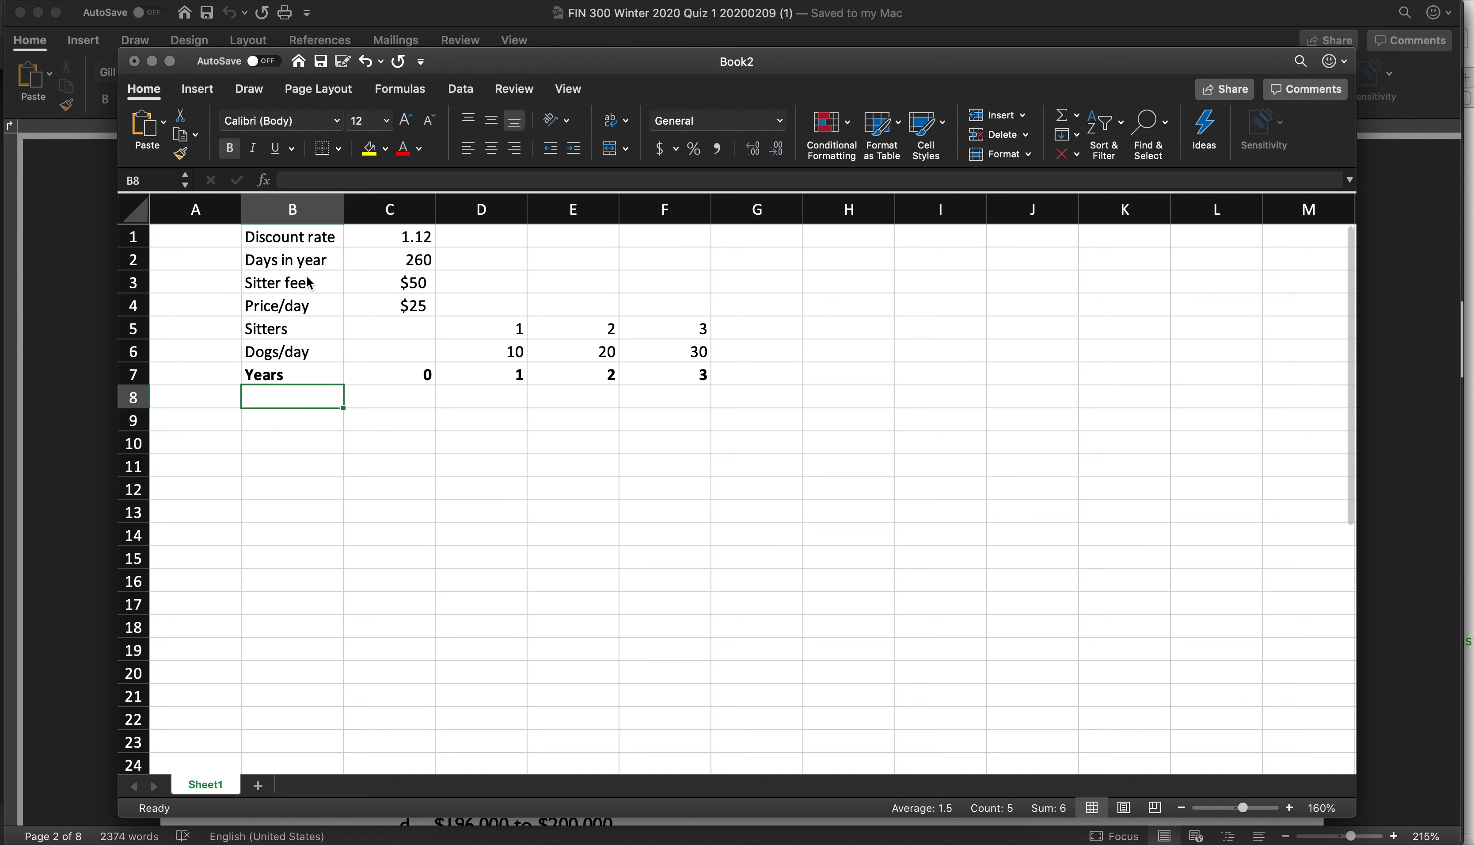
{"action": "key", "text": "Right"}
{"action": "key", "text": "Left"}
Add a Revenue row with formula dogs/day × $C$4 × days in D8, copied to E8:F8.
{"action": "type", "text": "Reve"}
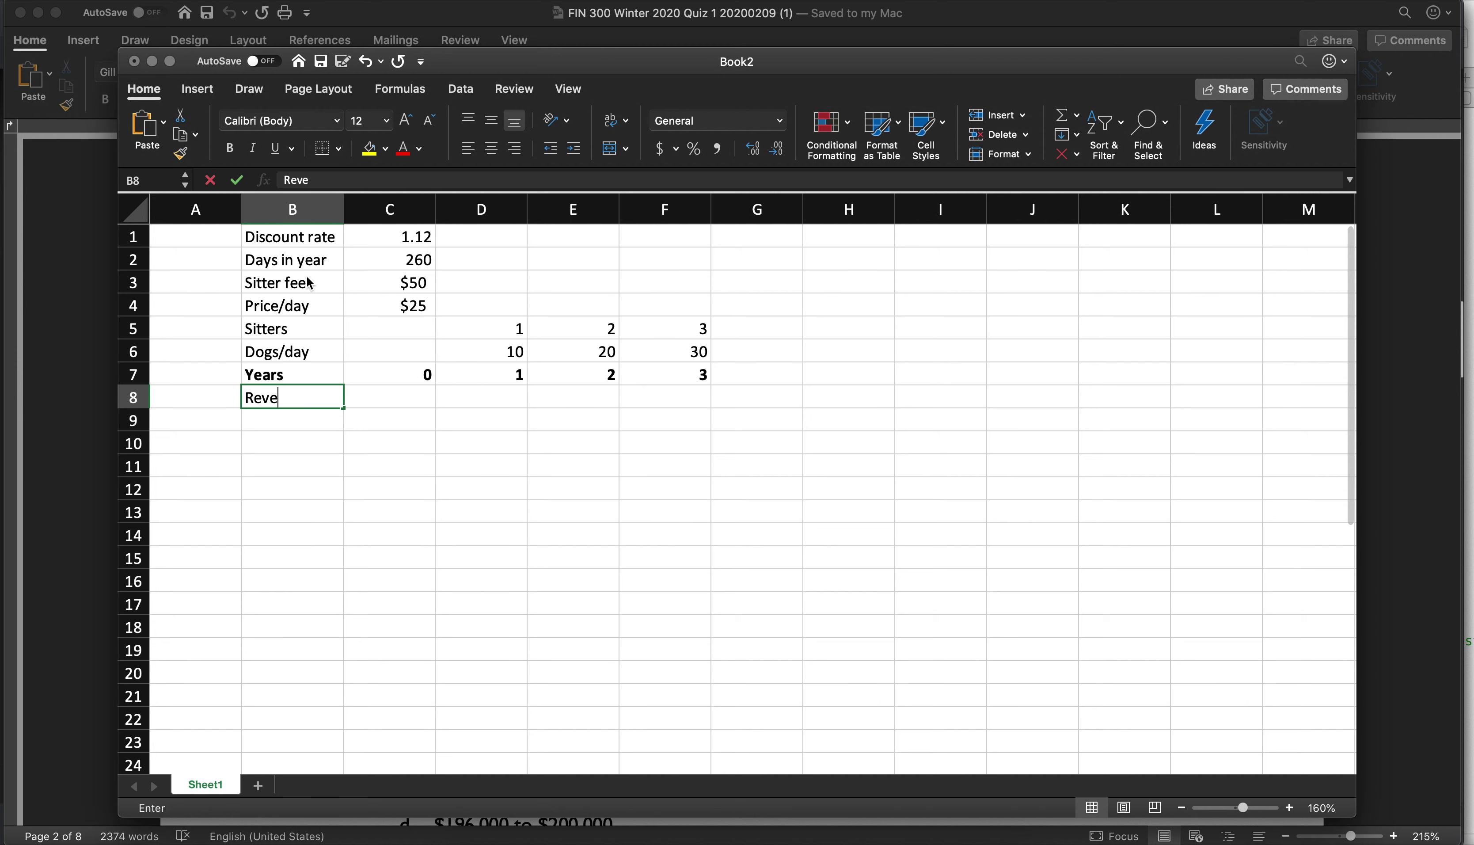
{"action": "type", "text": "nue"}
{"action": "key", "text": "Right"}
{"action": "key", "text": "Right"}
{"action": "type", "text": "="}
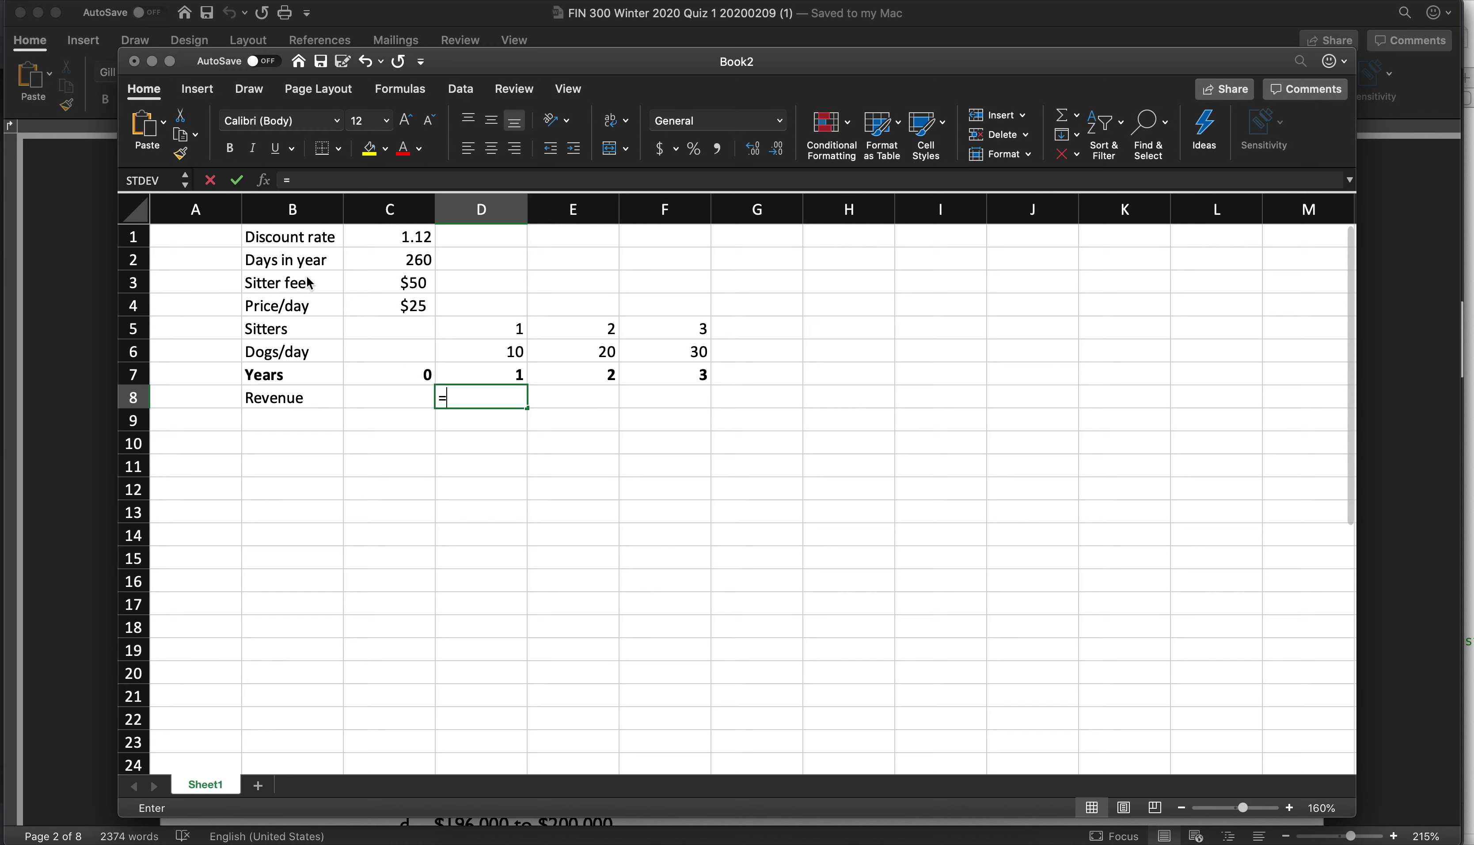
{"action": "key", "text": "Up"}
{"action": "key", "text": "Up"}
{"action": "type", "text": "*"}
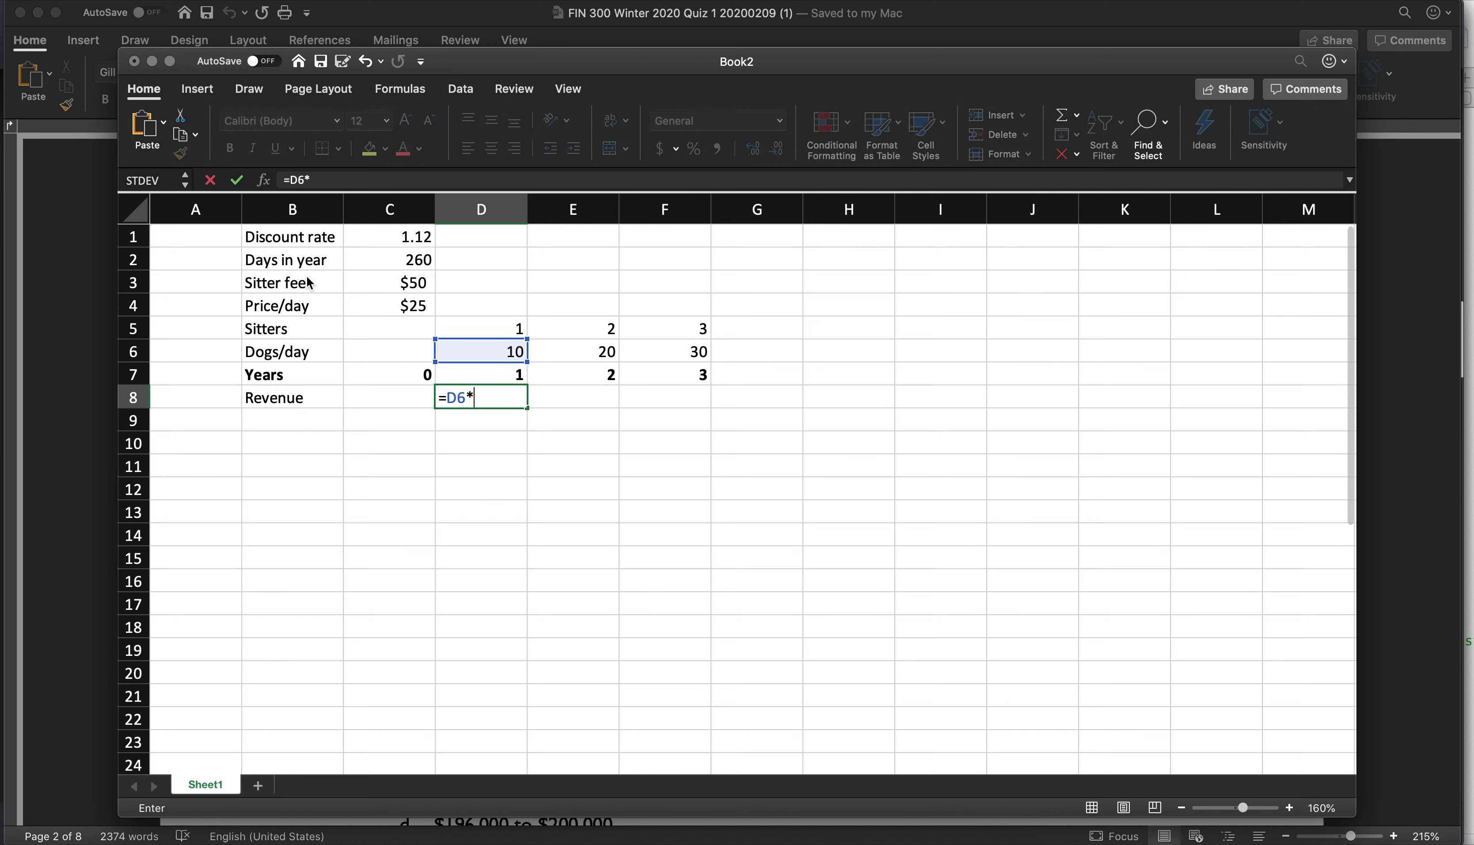
{"action": "left_click", "coordinate": [367, 303]}
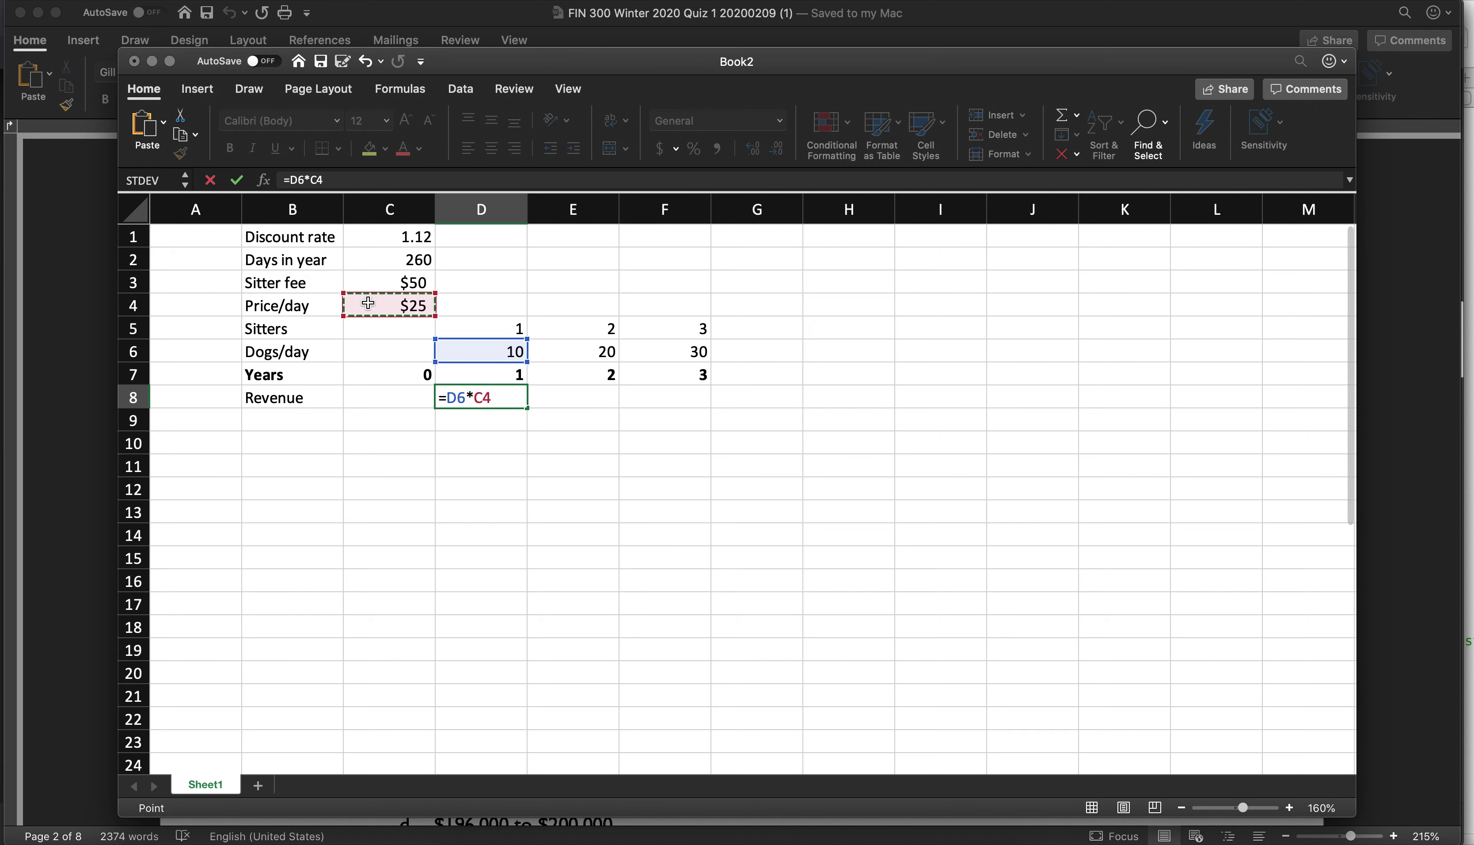
{"action": "key", "text": "F4"}
{"action": "type", "text": "*"}
{"action": "left_click", "coordinate": [376, 262]}
{"action": "key", "text": "Return"}
{"action": "key", "text": "Up"}
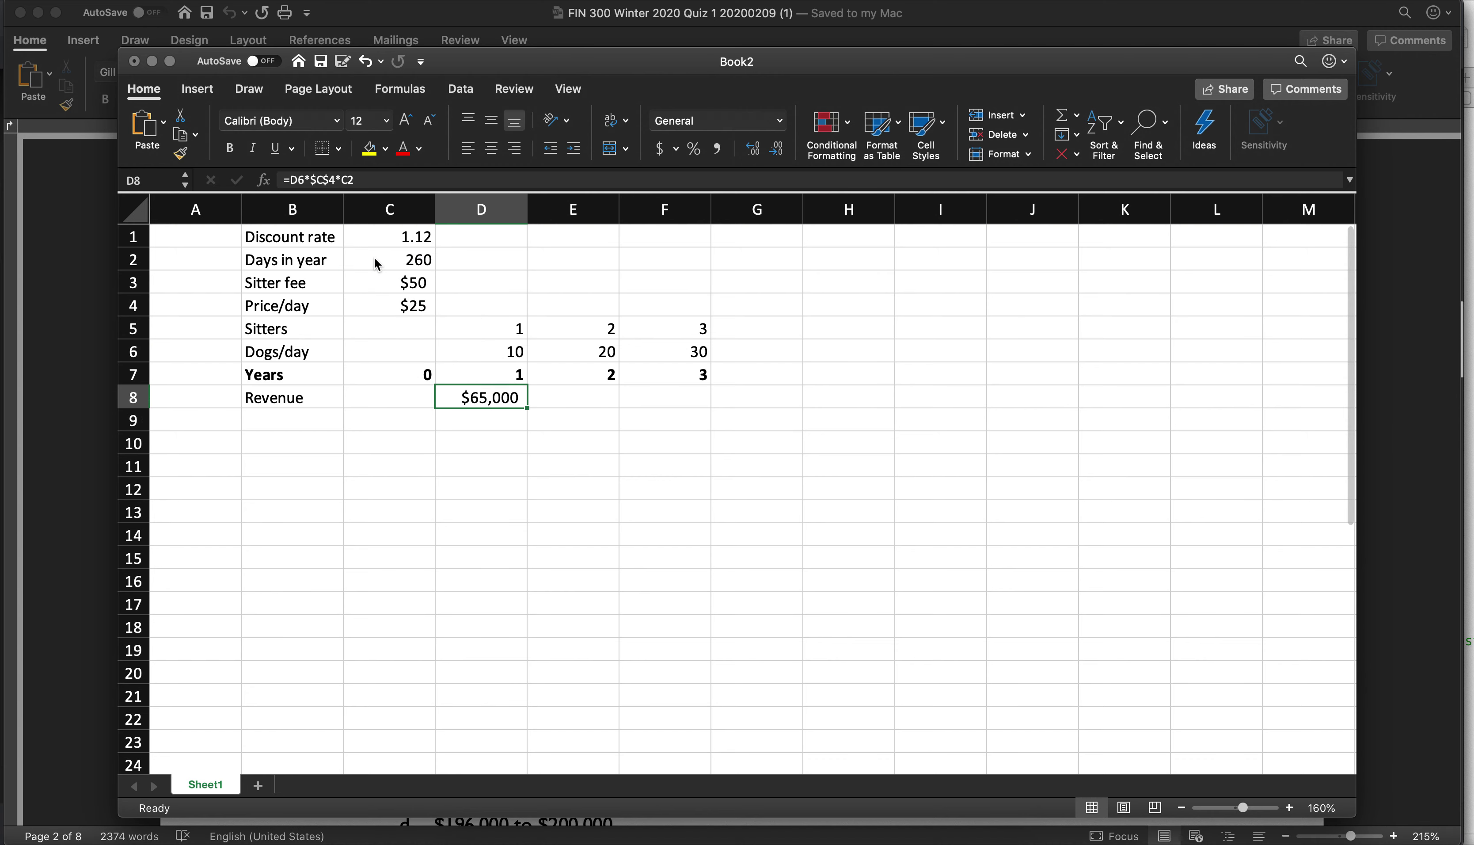
{"action": "key", "text": "super+c"}
{"action": "key", "text": "Right"}
{"action": "key", "text": "shift+Right"}
{"action": "key", "text": "super+v"}
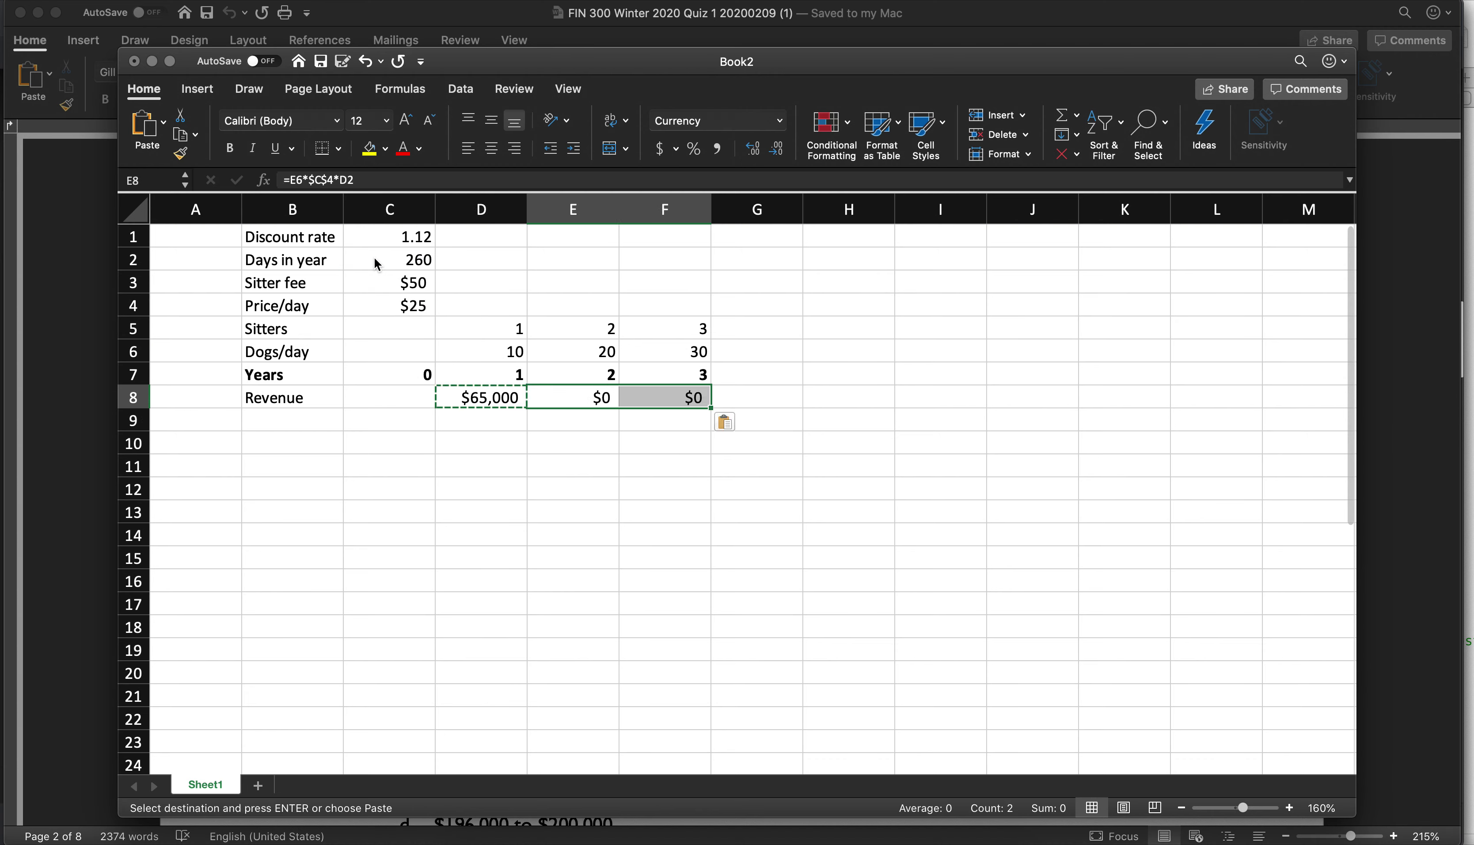
Make the days-in-year reference $C$2 absolute and recopy revenue, giving $65,000, $130,000, $195,000.
{"action": "left_click", "coordinate": [471, 397]}
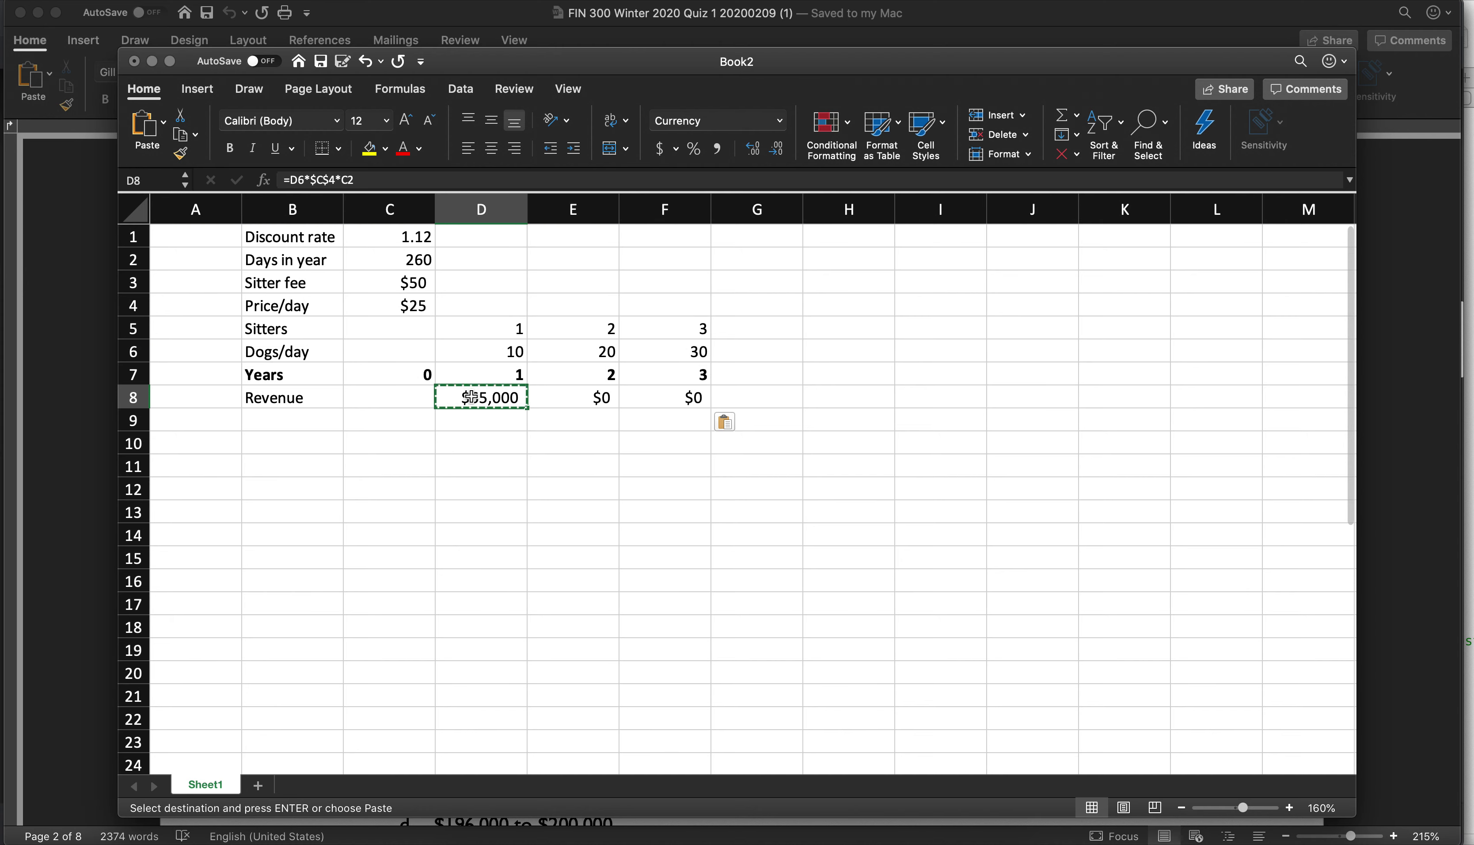
{"action": "double_click", "coordinate": [471, 397]}
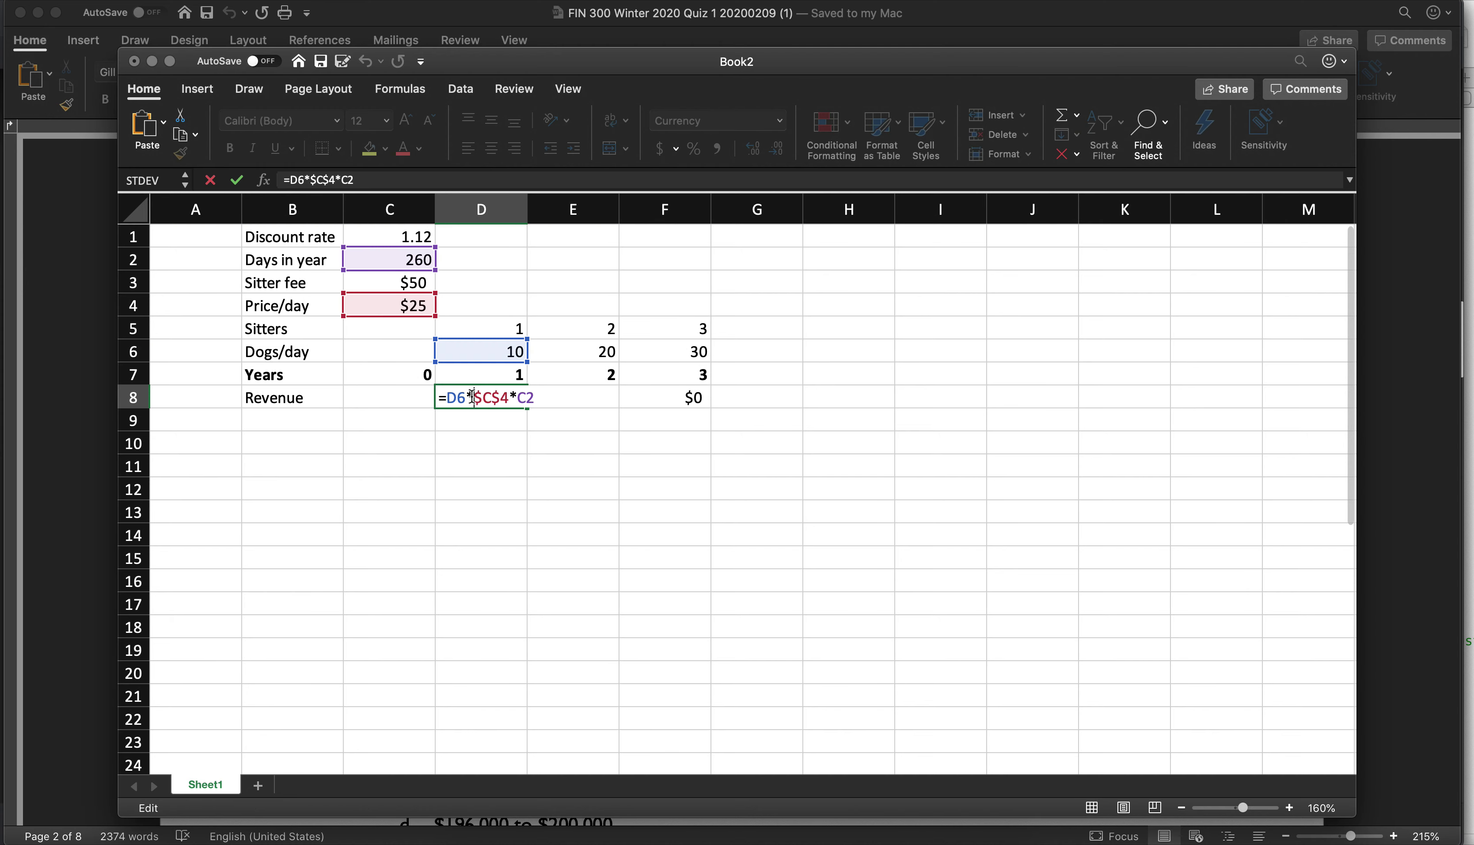
{"action": "double_click", "coordinate": [523, 398]}
{"action": "key", "text": "super+t"}
{"action": "key", "text": "Return"}
{"action": "left_click", "coordinate": [524, 406]}
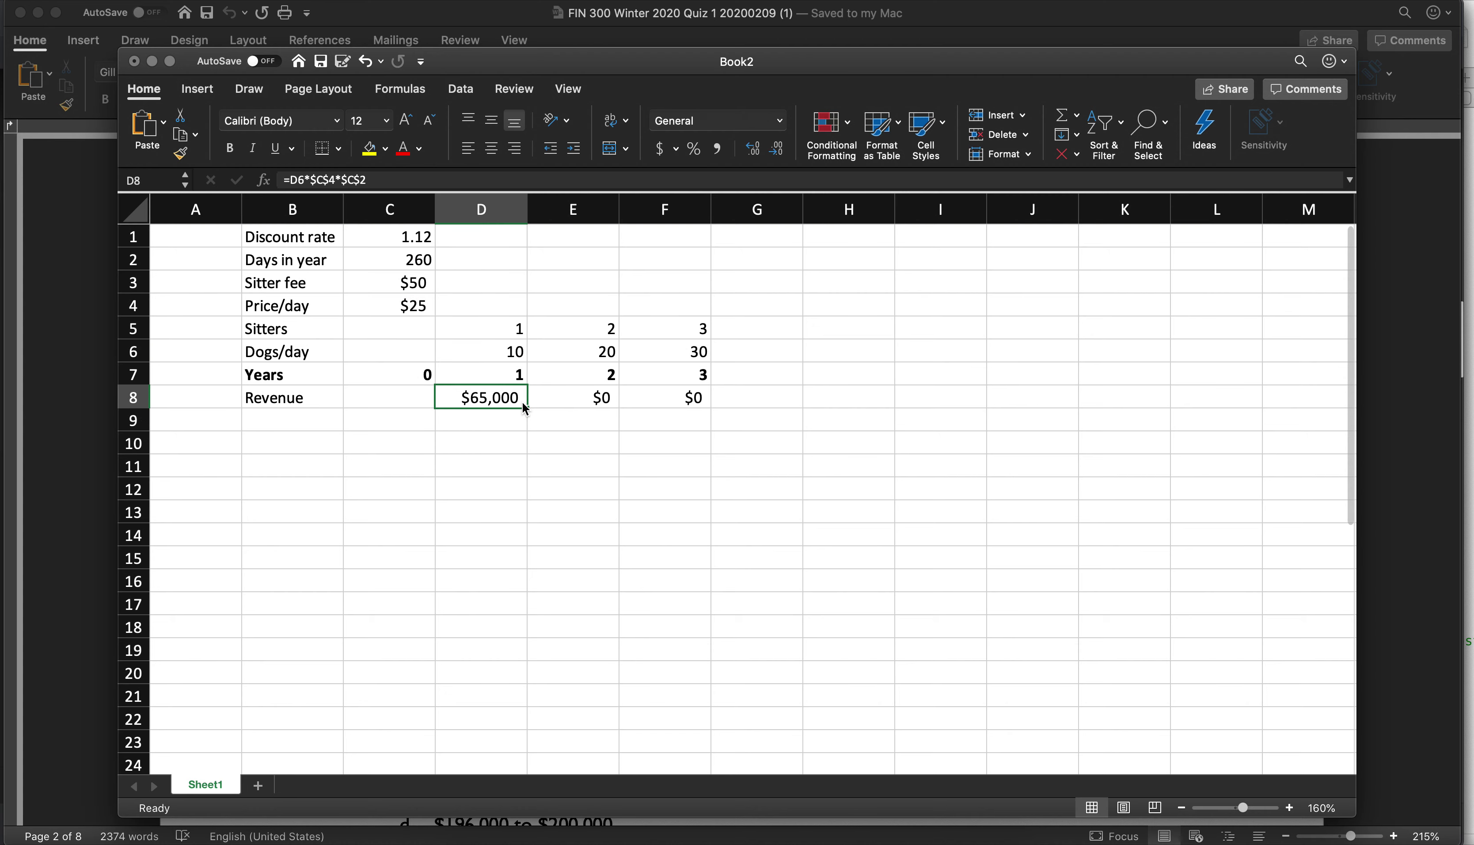
{"action": "key", "text": "super+c"}
{"action": "key", "text": "Right"}
{"action": "key", "text": "shift+Right"}
{"action": "key", "text": "super+v"}
{"action": "key", "text": "Down"}
{"action": "key", "text": "Left"}
{"action": "key", "text": "Left"}
{"action": "key", "text": "Left"}
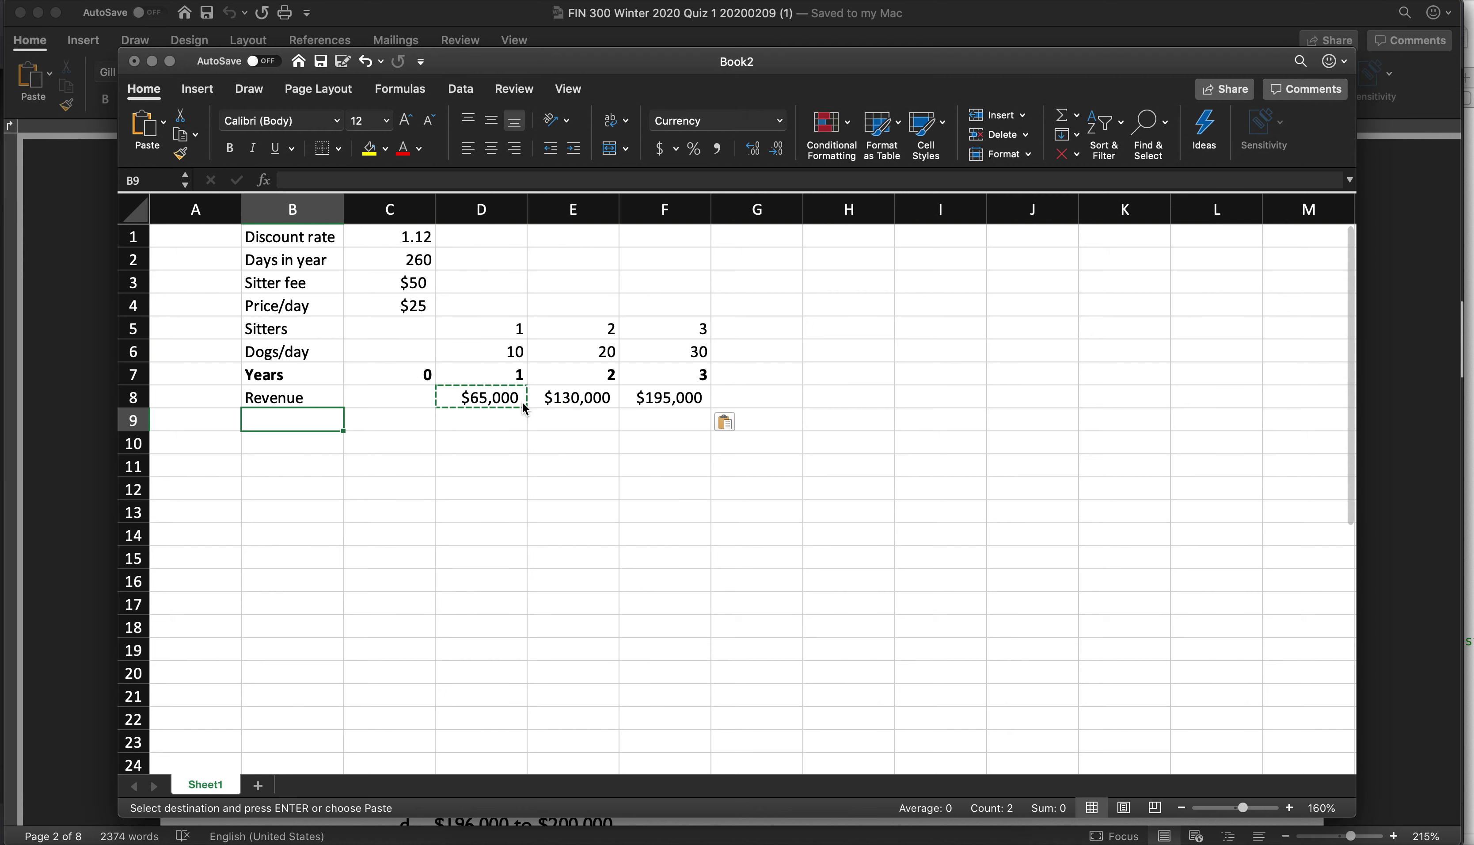
Label row 9 Expenses and enter the year 1 sitter cost formula =D5*$C$3*$C$2 in D9.
{"action": "type", "text": "Expense"}
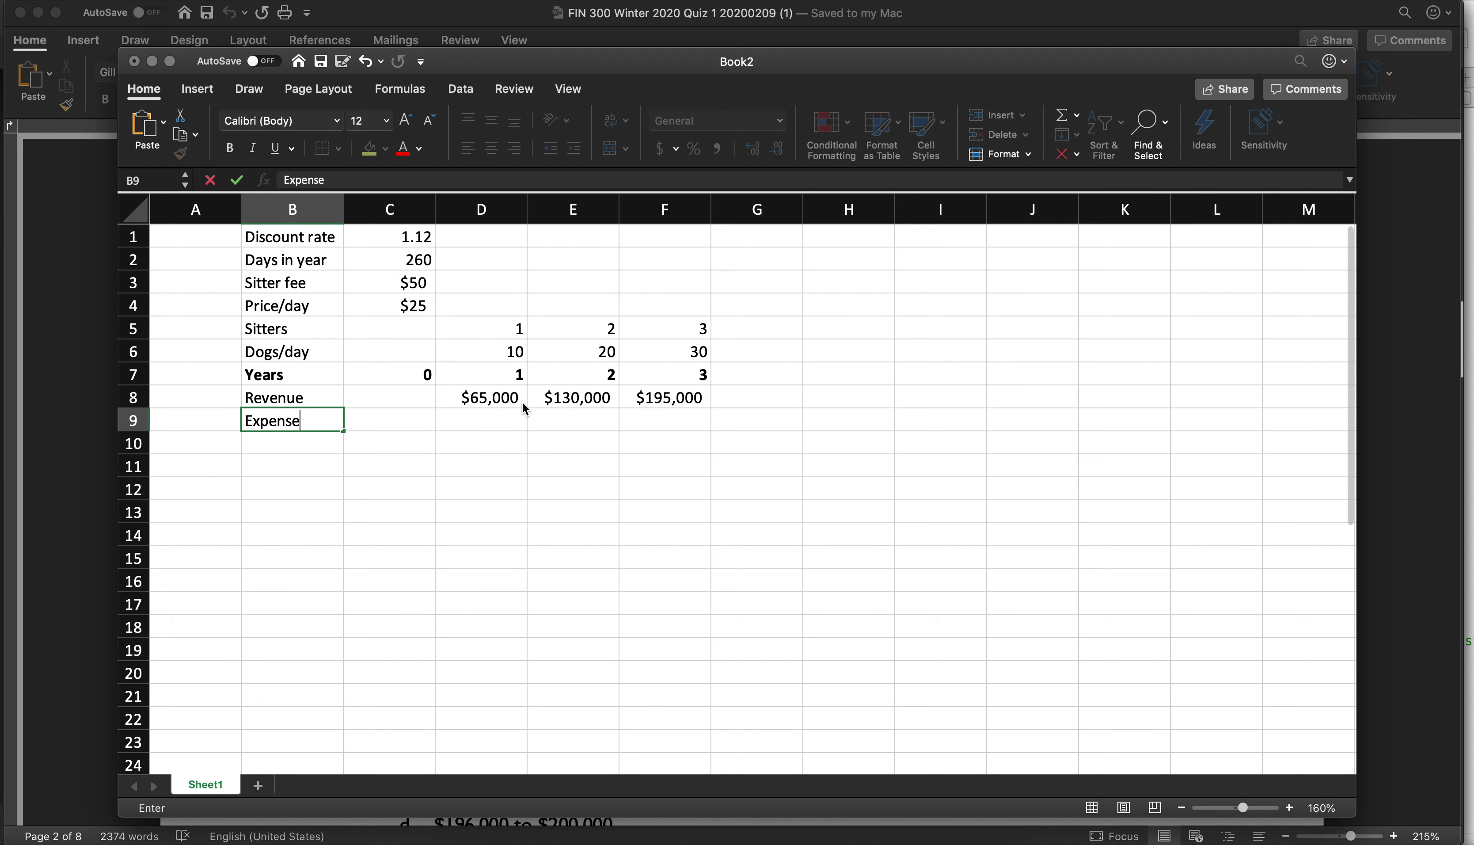
{"action": "type", "text": "s"}
{"action": "key", "text": "Right"}
{"action": "key", "text": "Right"}
{"action": "type", "text": "="}
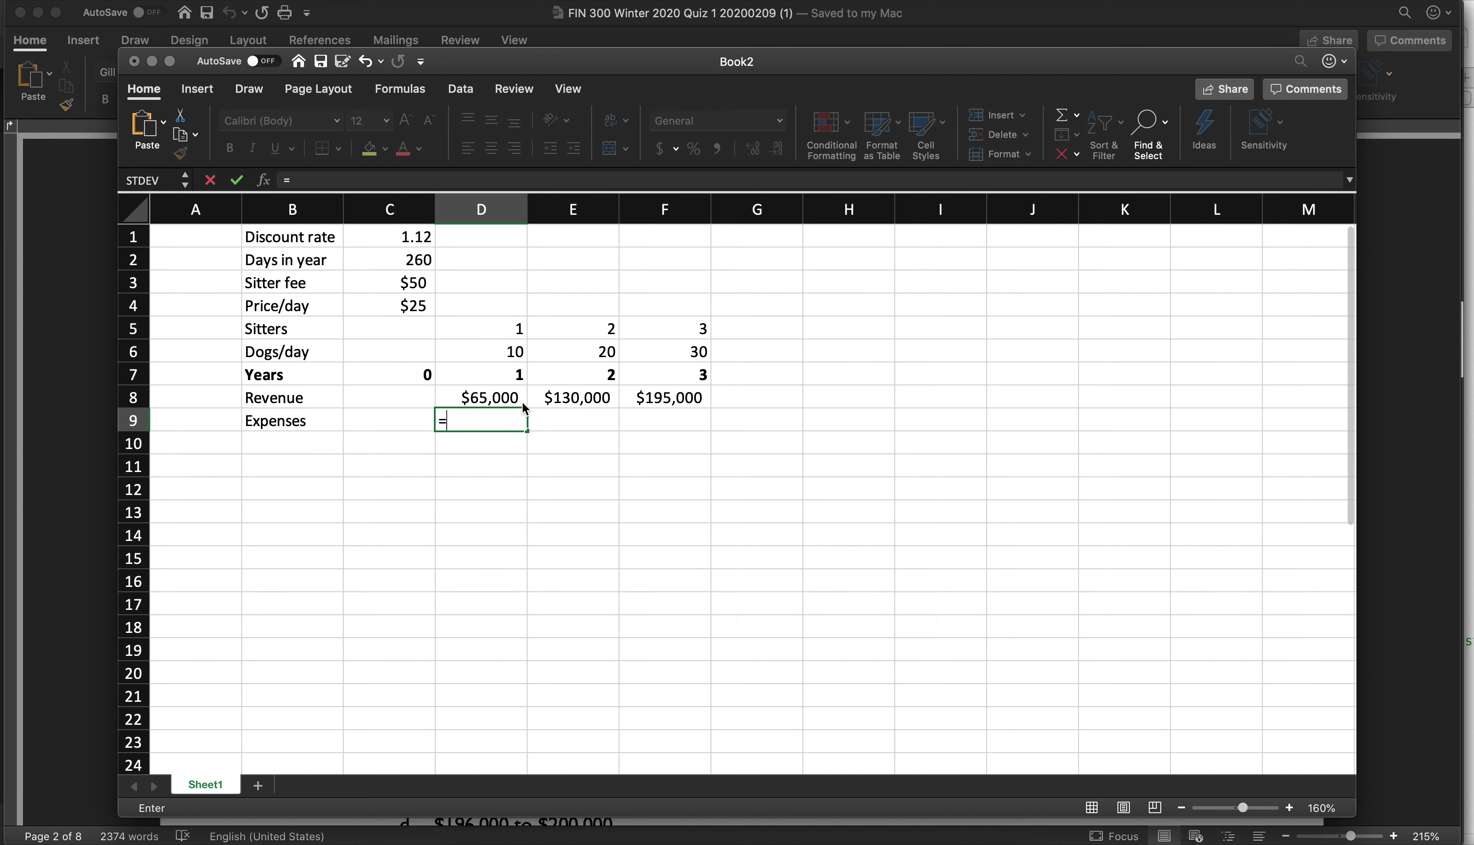
{"action": "key", "text": "Up"}
{"action": "key", "text": "Up"}
{"action": "key", "text": "Up"}
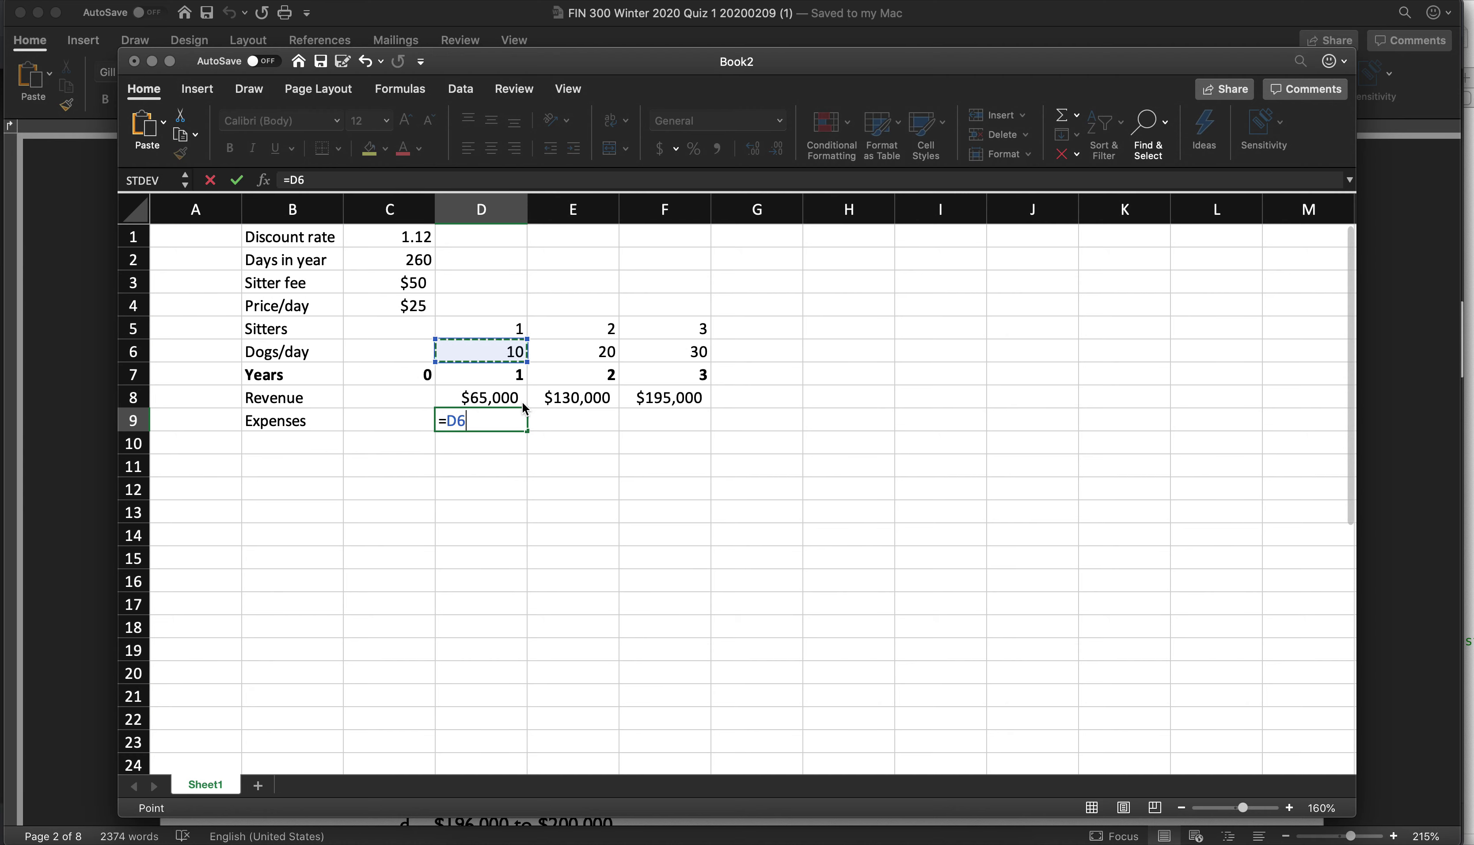
{"action": "key", "text": "Up"}
{"action": "type", "text": "*"}
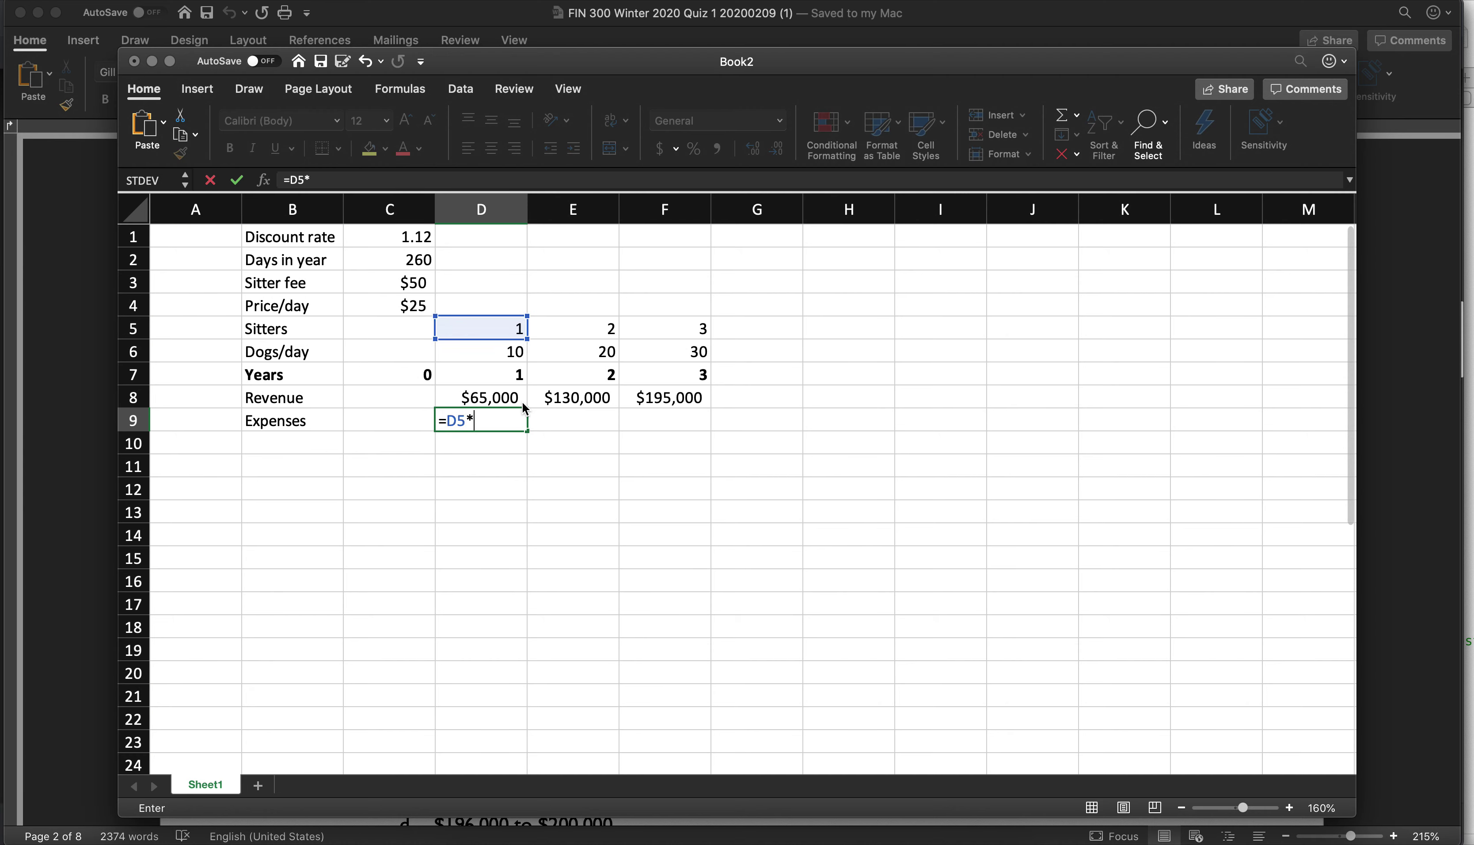
{"action": "left_click", "coordinate": [416, 282]}
{"action": "key", "text": "F4"}
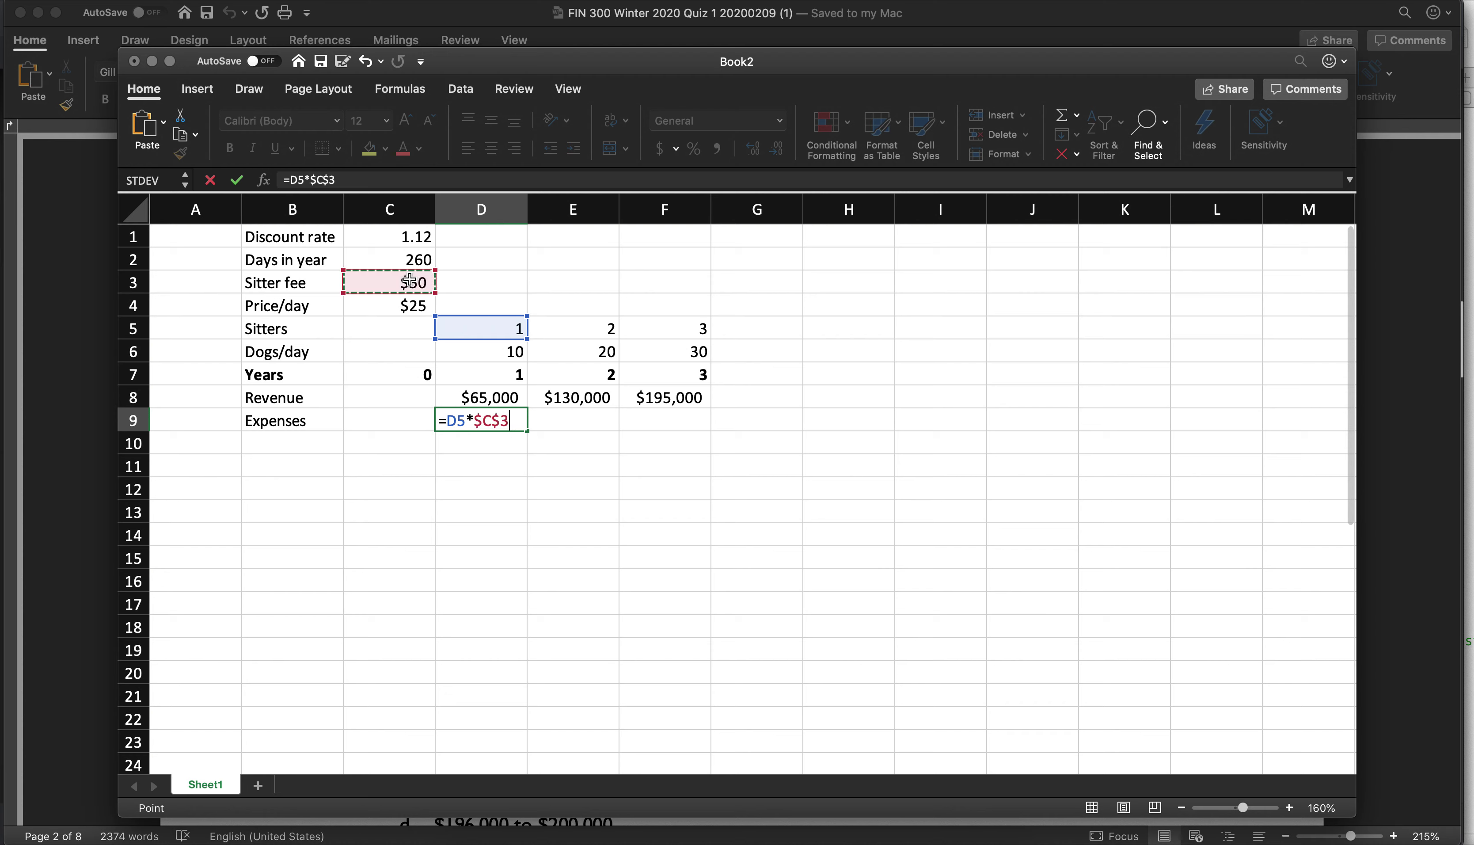
{"action": "type", "text": "*"}
{"action": "left_click", "coordinate": [414, 256]}
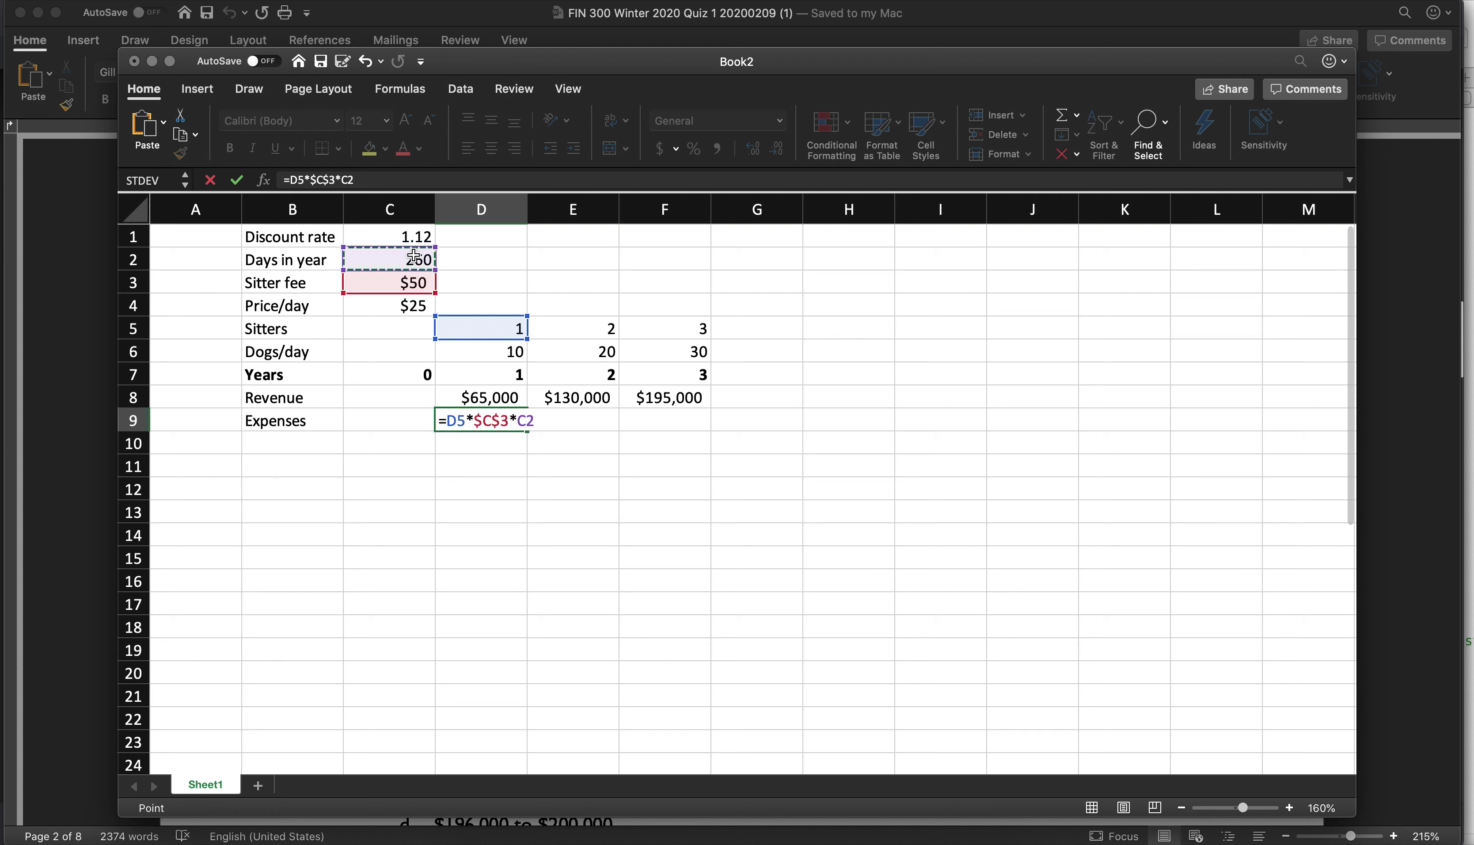
{"action": "key", "text": "F4"}
{"action": "key", "text": "ctrl+Return"}
Copy the expense formula into E9:F9 and enter $50,000 as the year 0 expense in C9.
{"action": "key", "text": "super+c"}
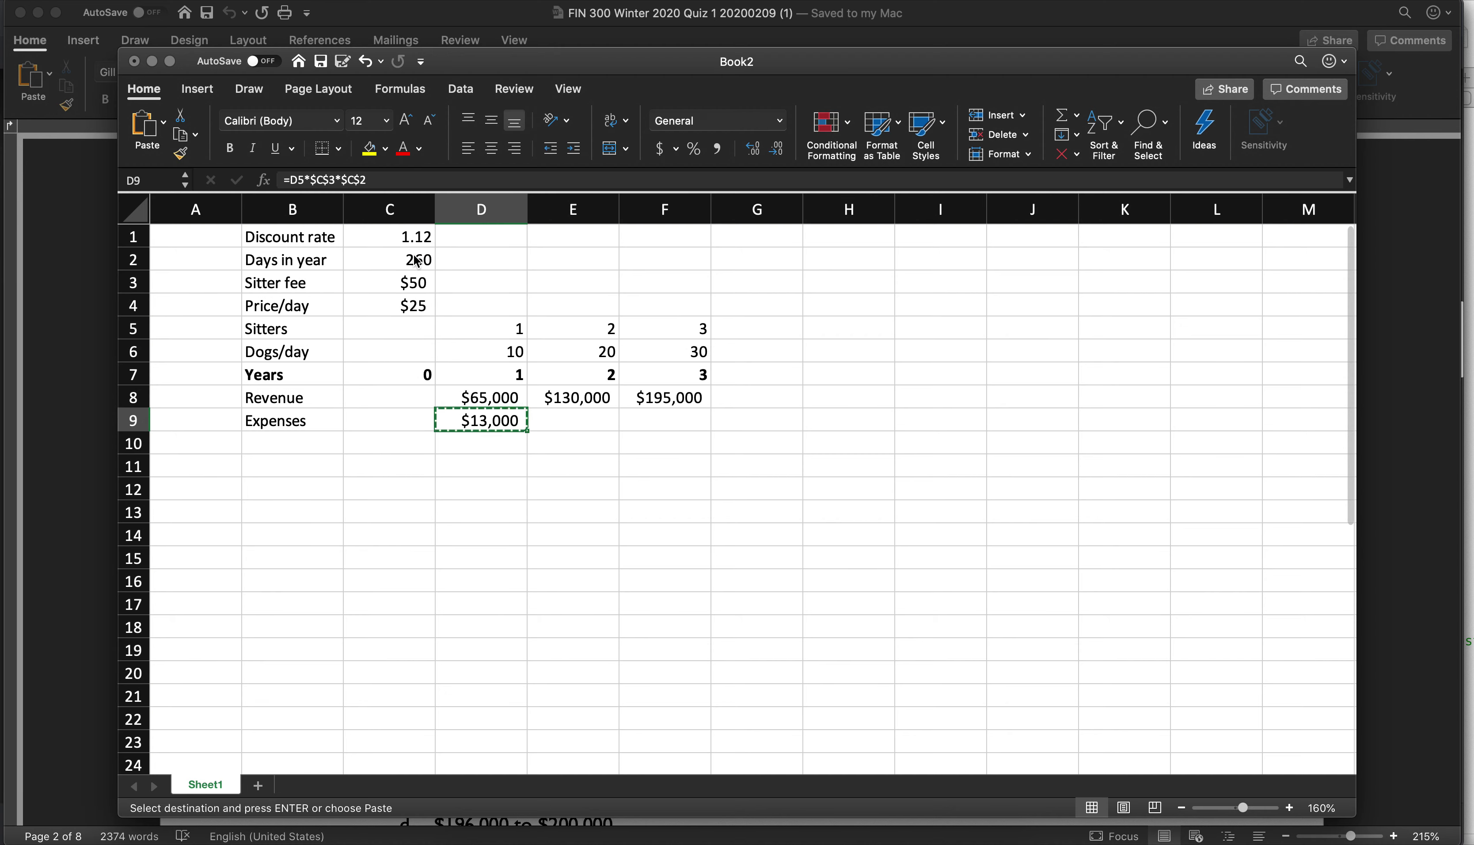
{"action": "key", "text": "shift+Right"}
{"action": "key", "text": "shift+Right"}
{"action": "key", "text": "super+v"}
{"action": "key", "text": "Down"}
{"action": "key", "text": "Left"}
{"action": "key", "text": "Left"}
{"action": "key", "text": "Up"}
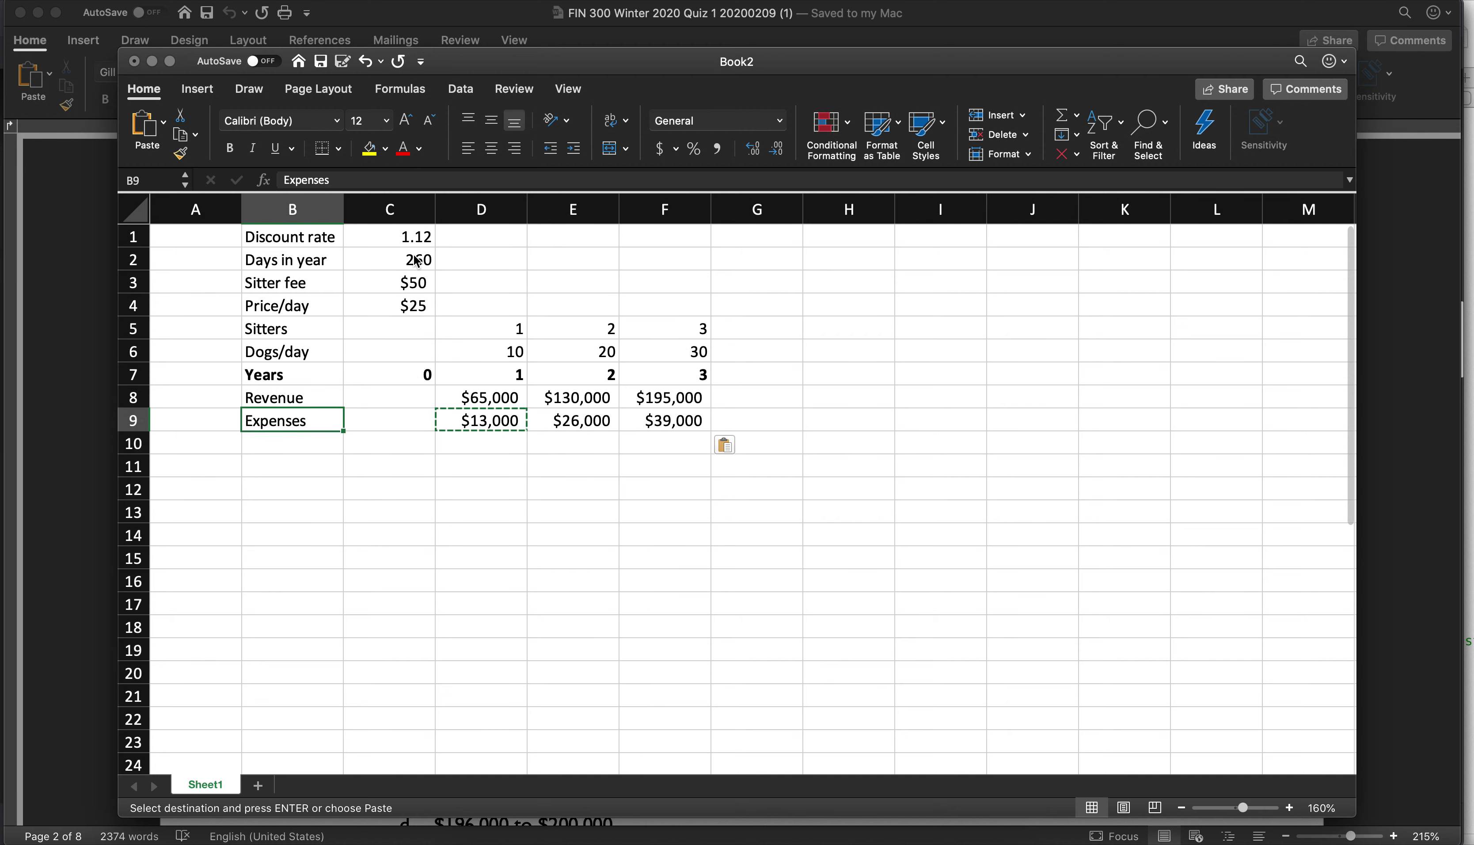
{"action": "key", "text": "Right"}
{"action": "type", "text": "$50000"}
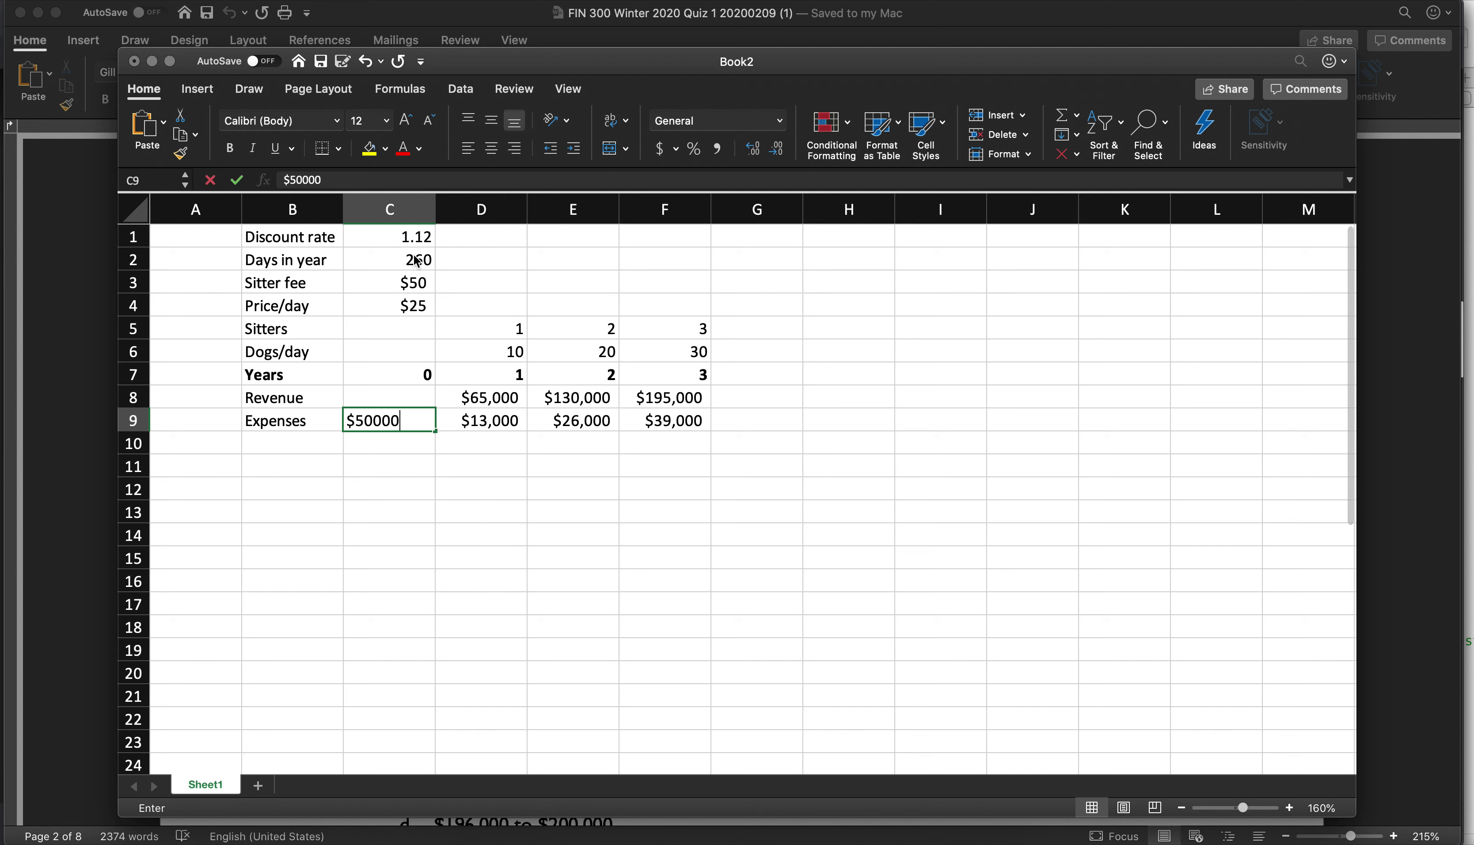
{"action": "key", "text": "Return"}
{"action": "key", "text": "Left"}
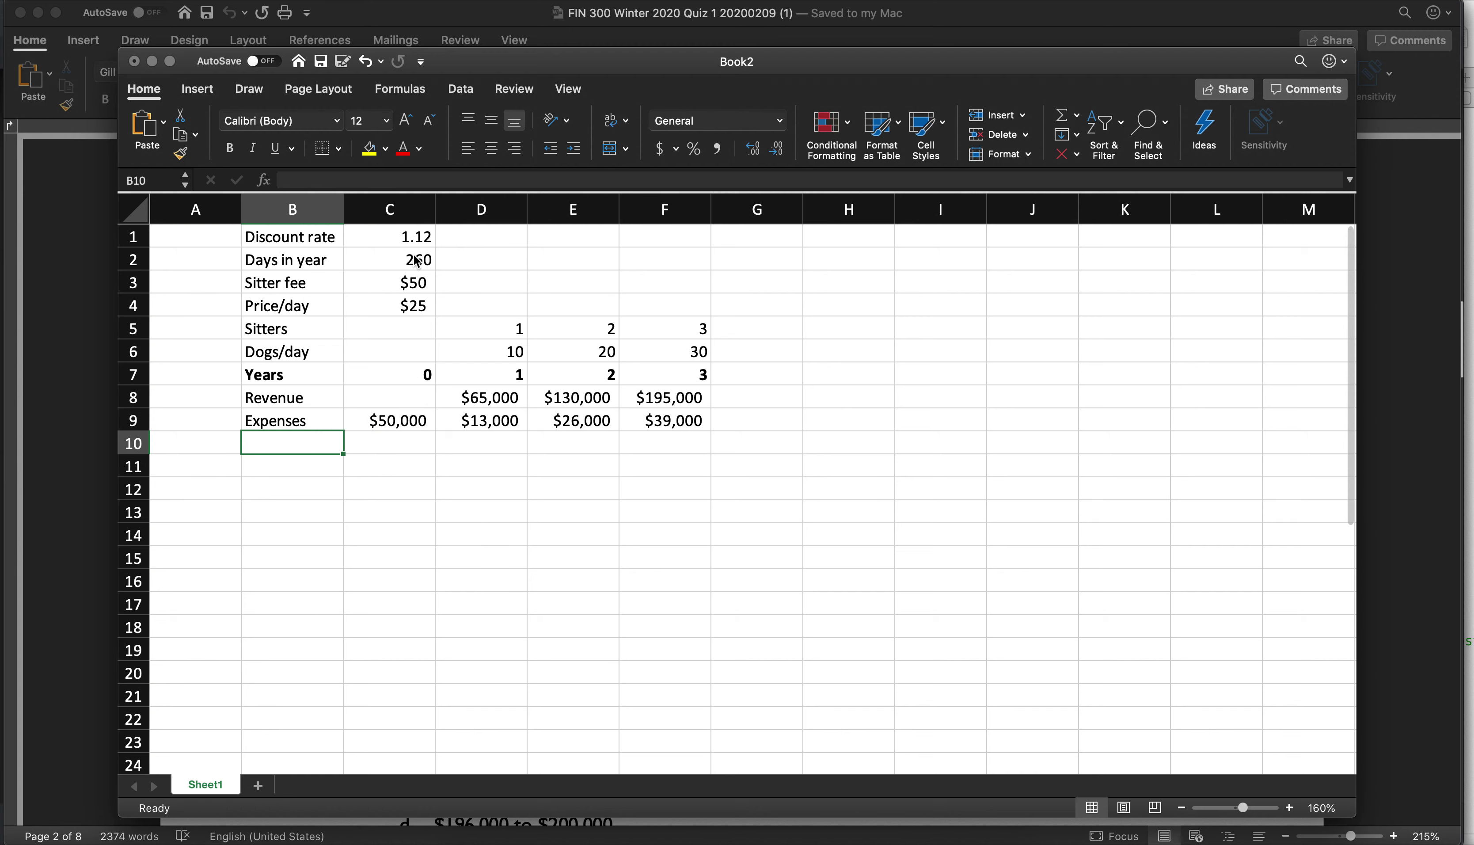
Add the EBITDA label in B10 and reread the question in the Word quiz.
{"action": "type", "text": "EBITDA"}
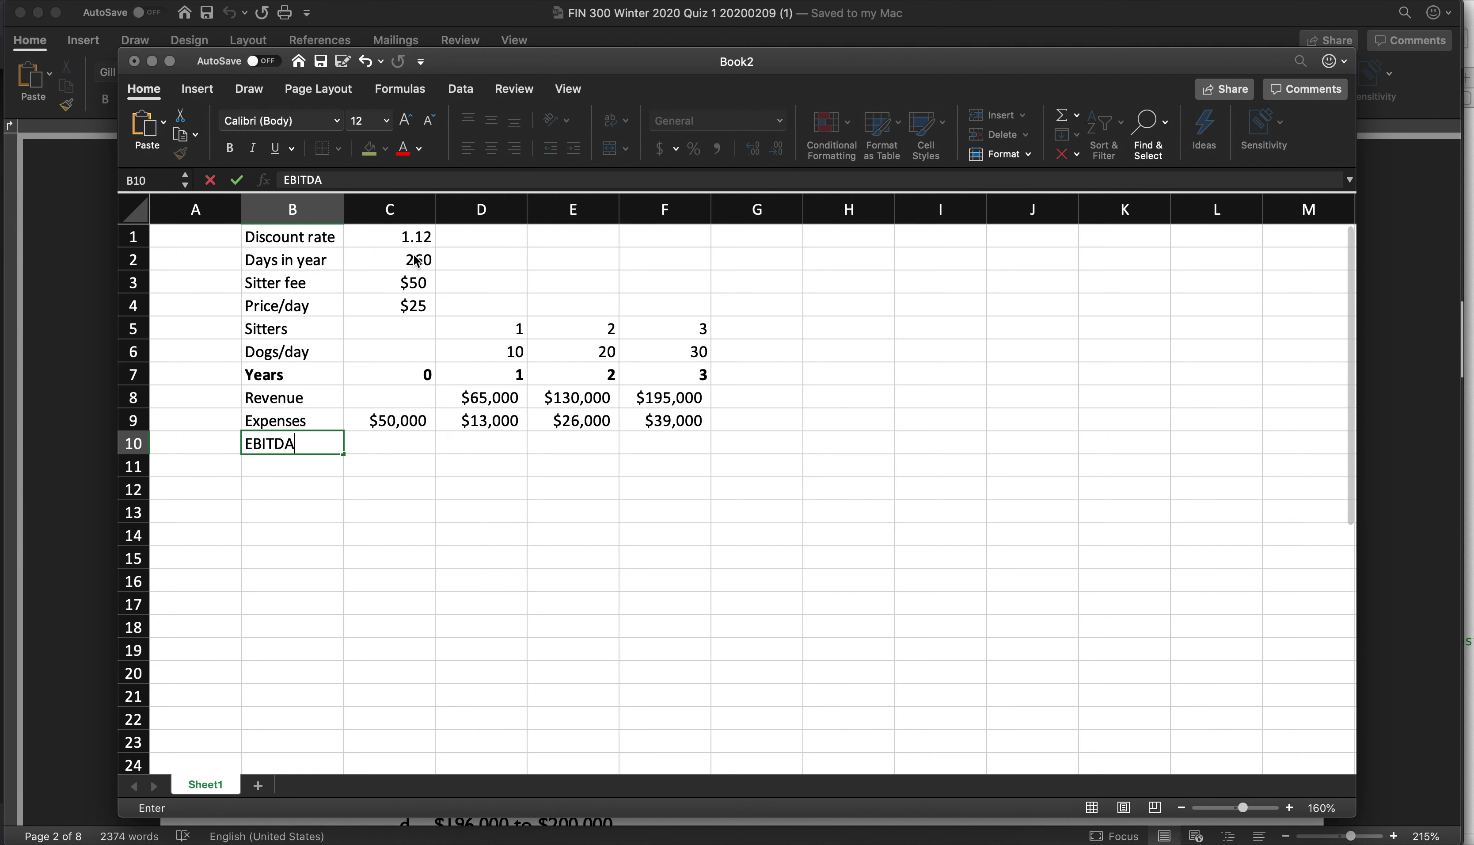
{"action": "key", "text": "Return"}
{"action": "key", "text": "Right"}
{"action": "key", "text": "Up"}
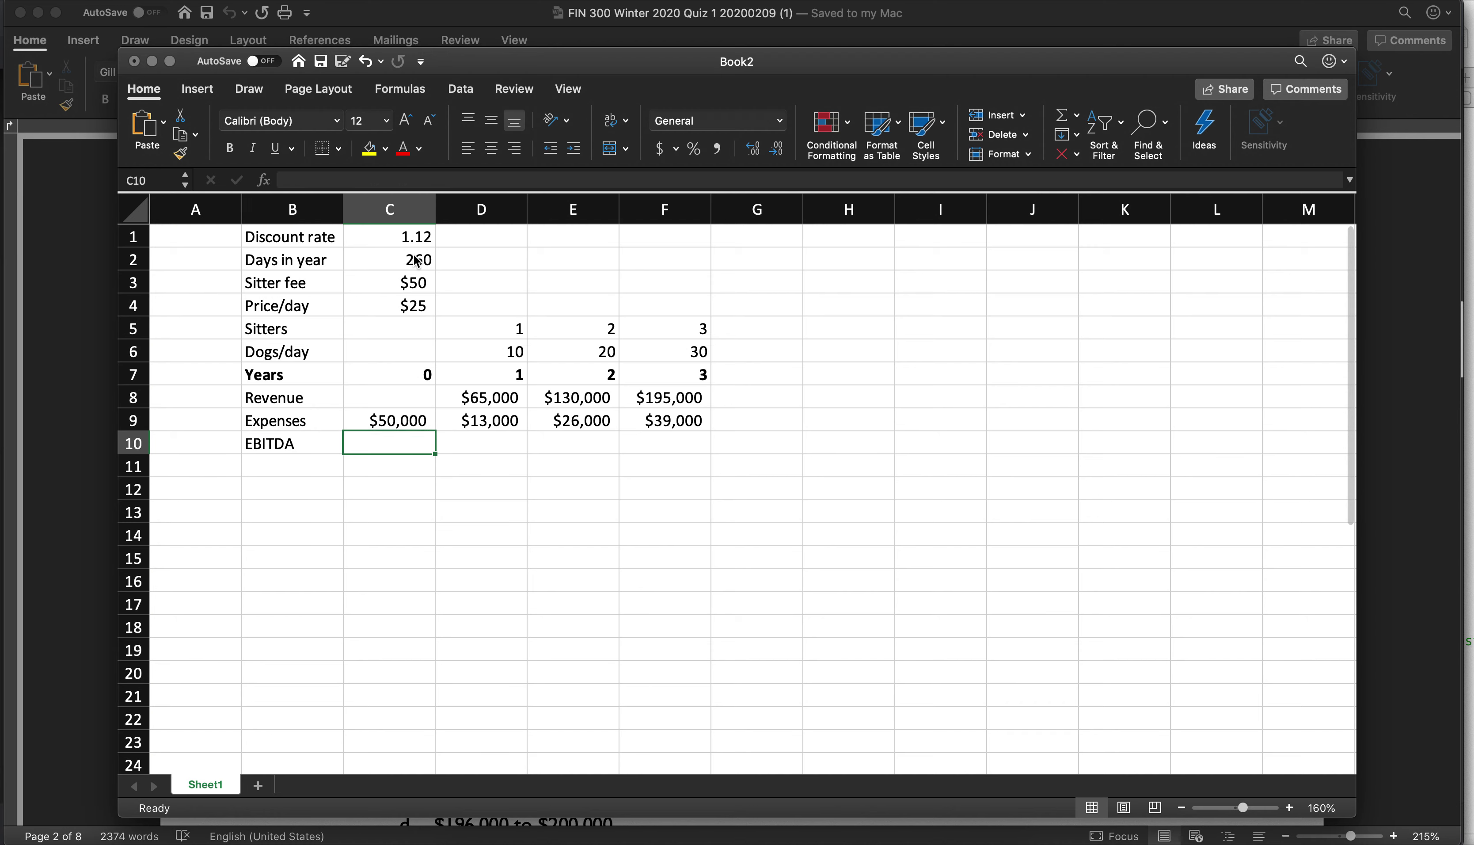
{"action": "type", "text": "="}
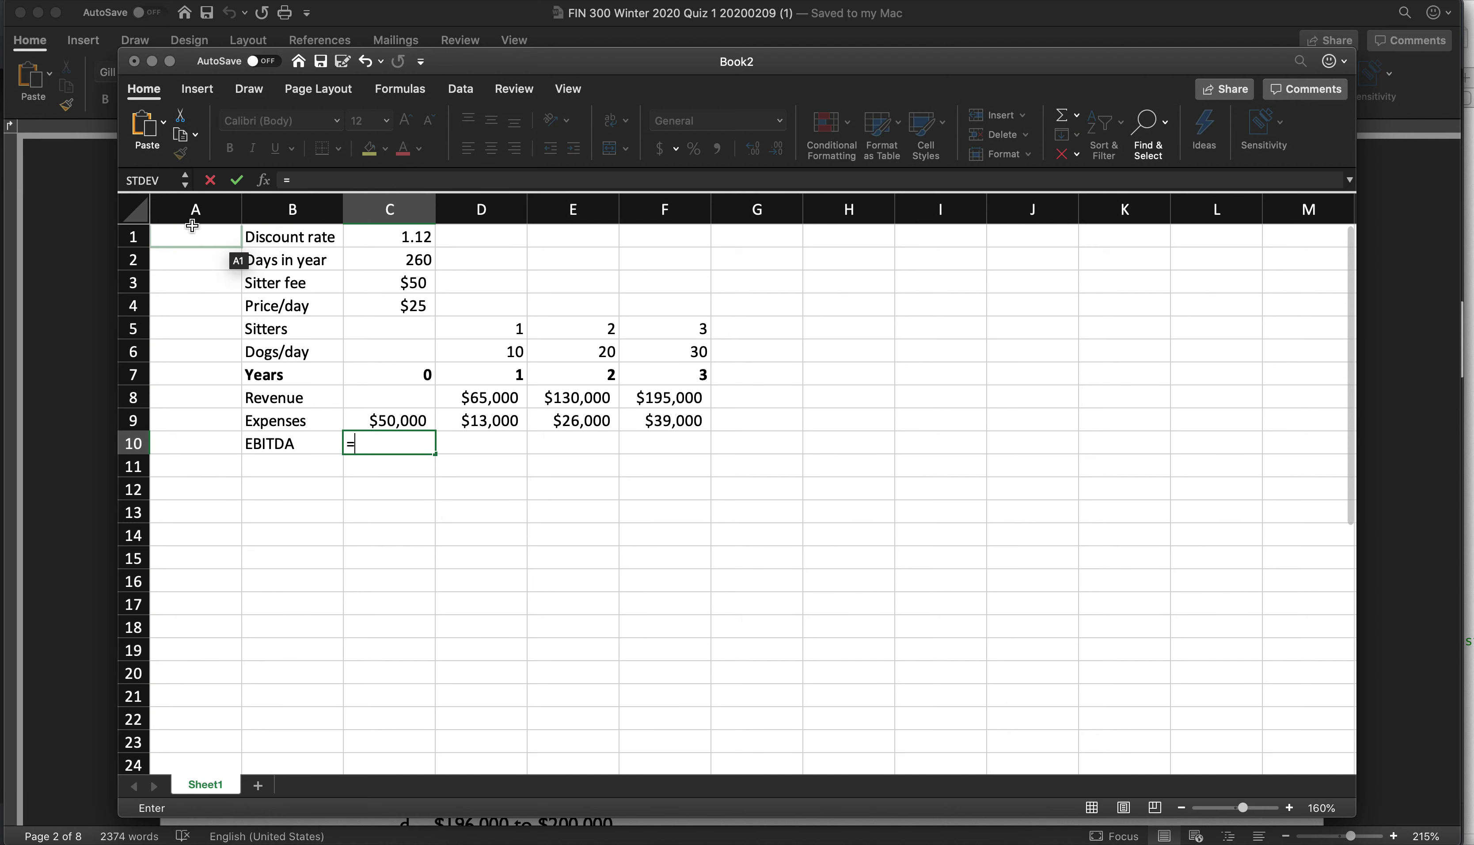
{"action": "key", "text": "Escape"}
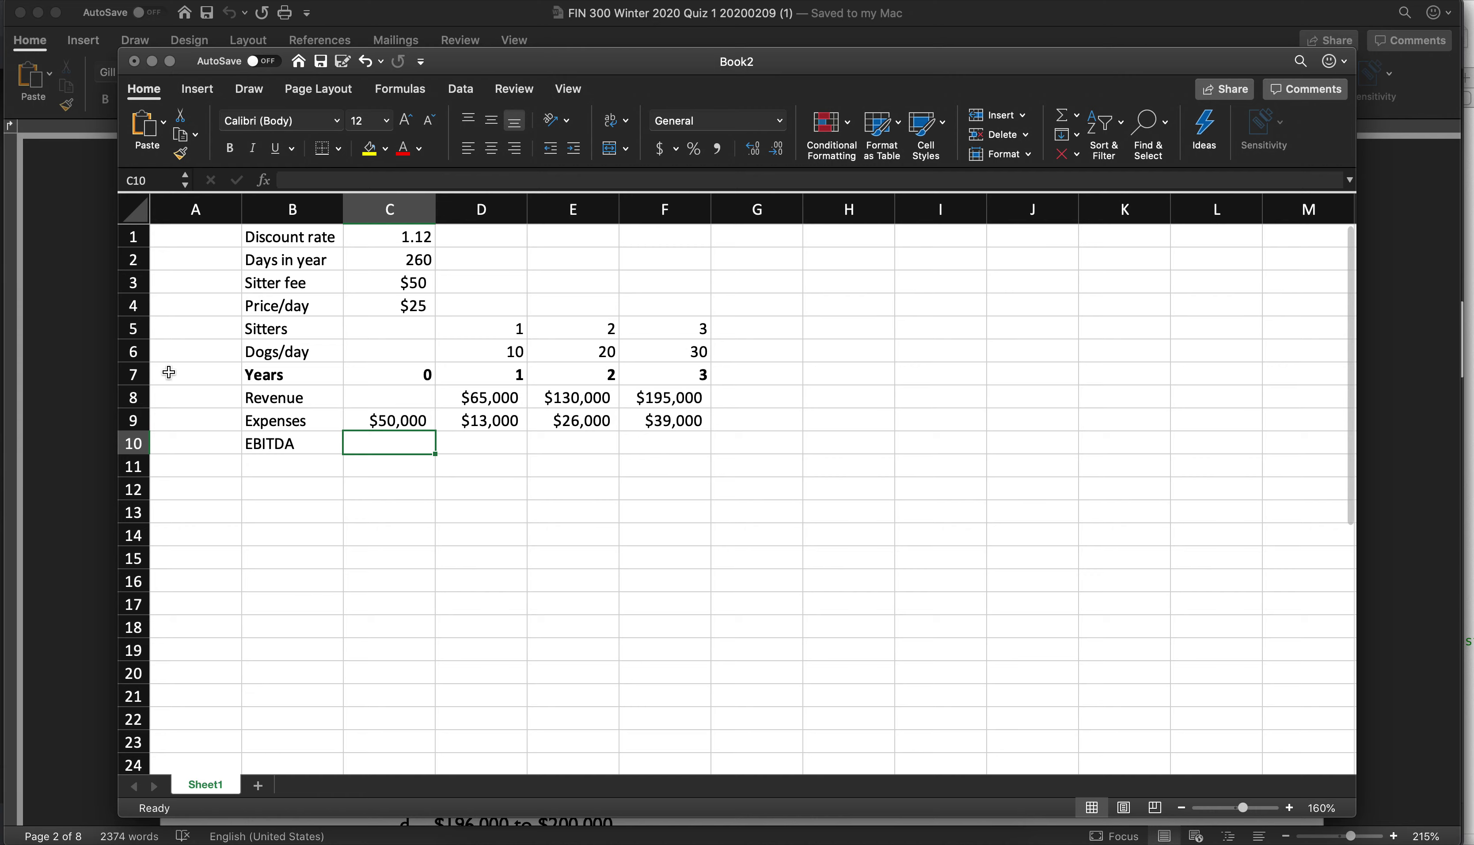
{"action": "left_click", "coordinate": [112, 368]}
{"action": "scroll", "coordinate": [448, 502], "scroll_direction": "down", "scroll_amount": 2}
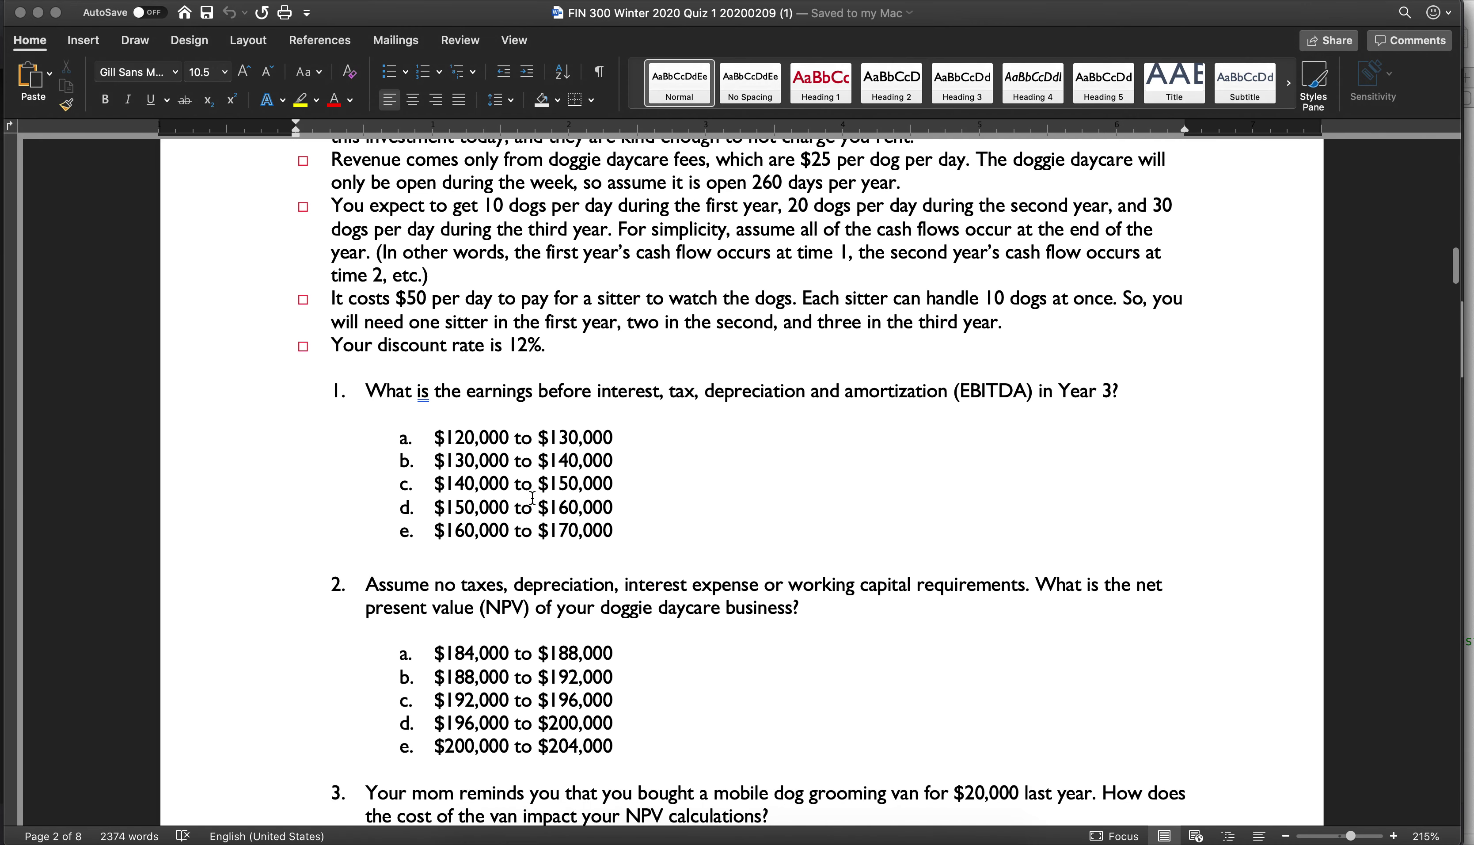
{"action": "left_click", "coordinate": [774, 838]}
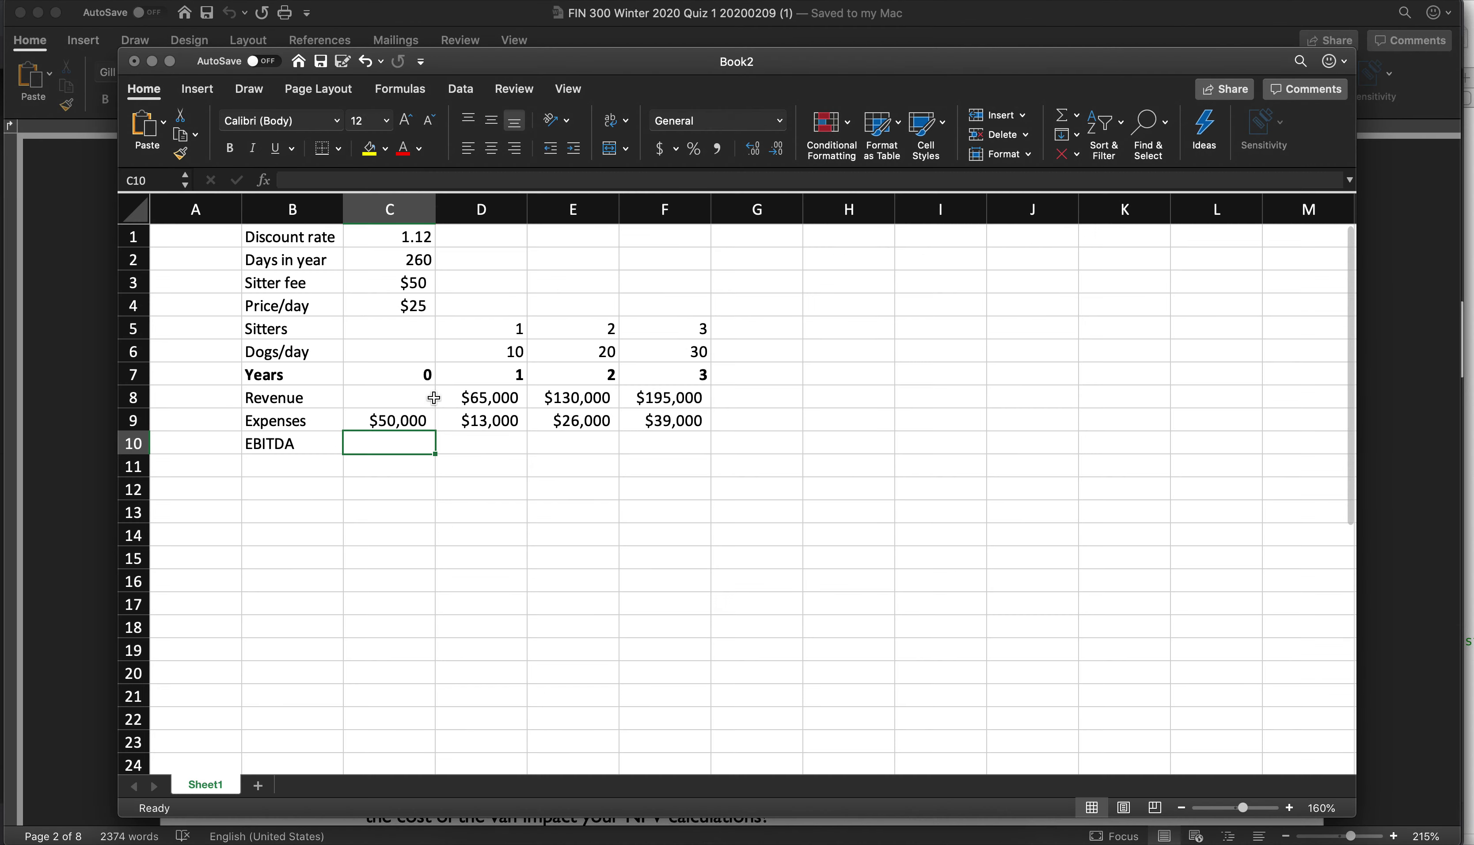
Enter =C8-C9 in C10, copy it across D10:F10, and select the expenses row.
{"action": "type", "text": "="}
{"action": "key", "text": "Up"}
{"action": "key", "text": "Up"}
{"action": "type", "text": "-"}
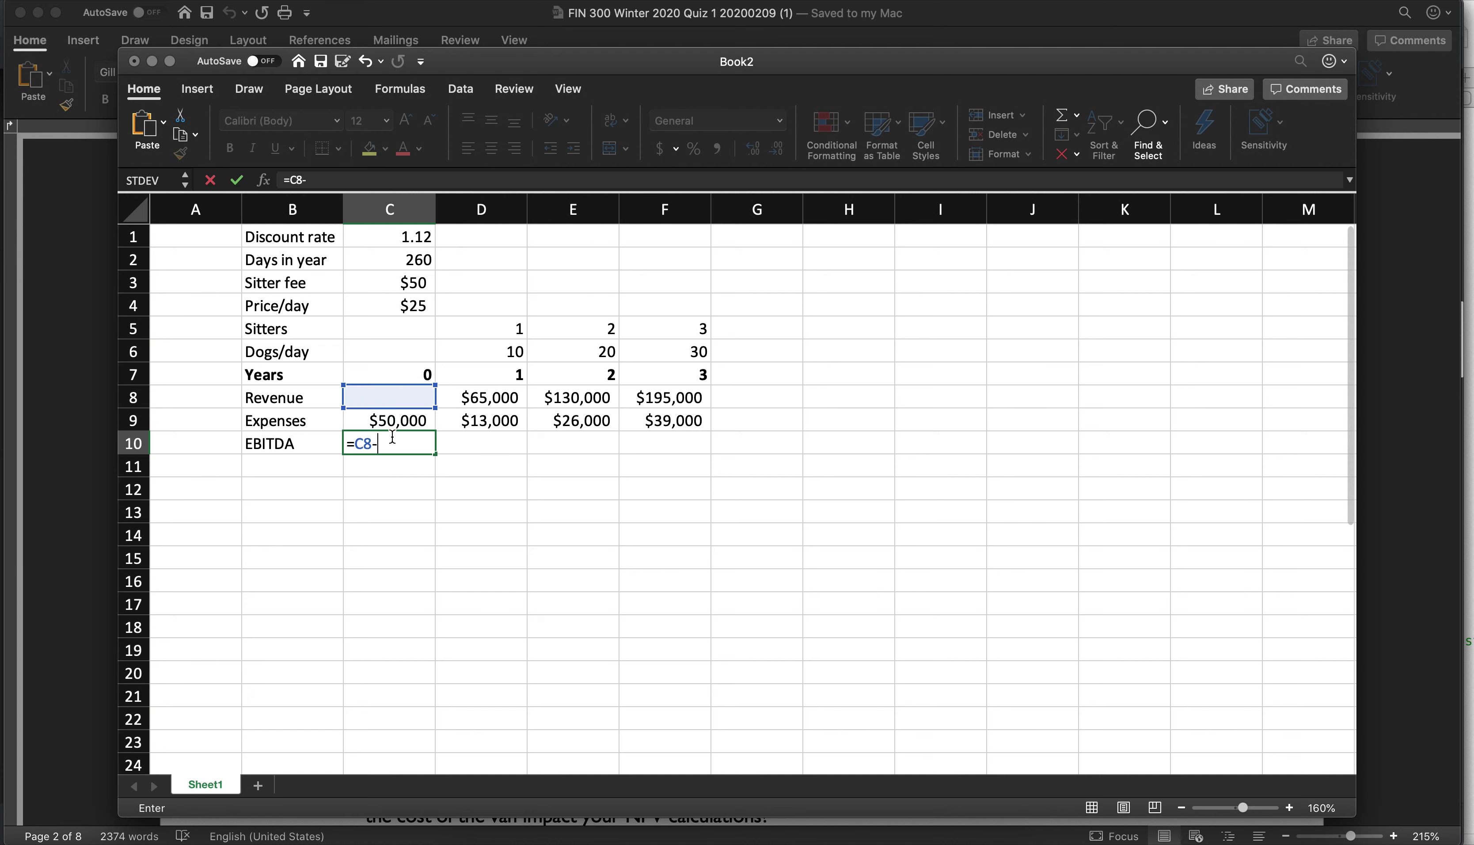
{"action": "key", "text": "Up"}
{"action": "key", "text": "Return"}
{"action": "left_click", "coordinate": [394, 443]}
{"action": "key", "text": "super+c"}
{"action": "key", "text": "shift+Right"}
{"action": "key", "text": "shift+Right"}
{"action": "key", "text": "shift+Right"}
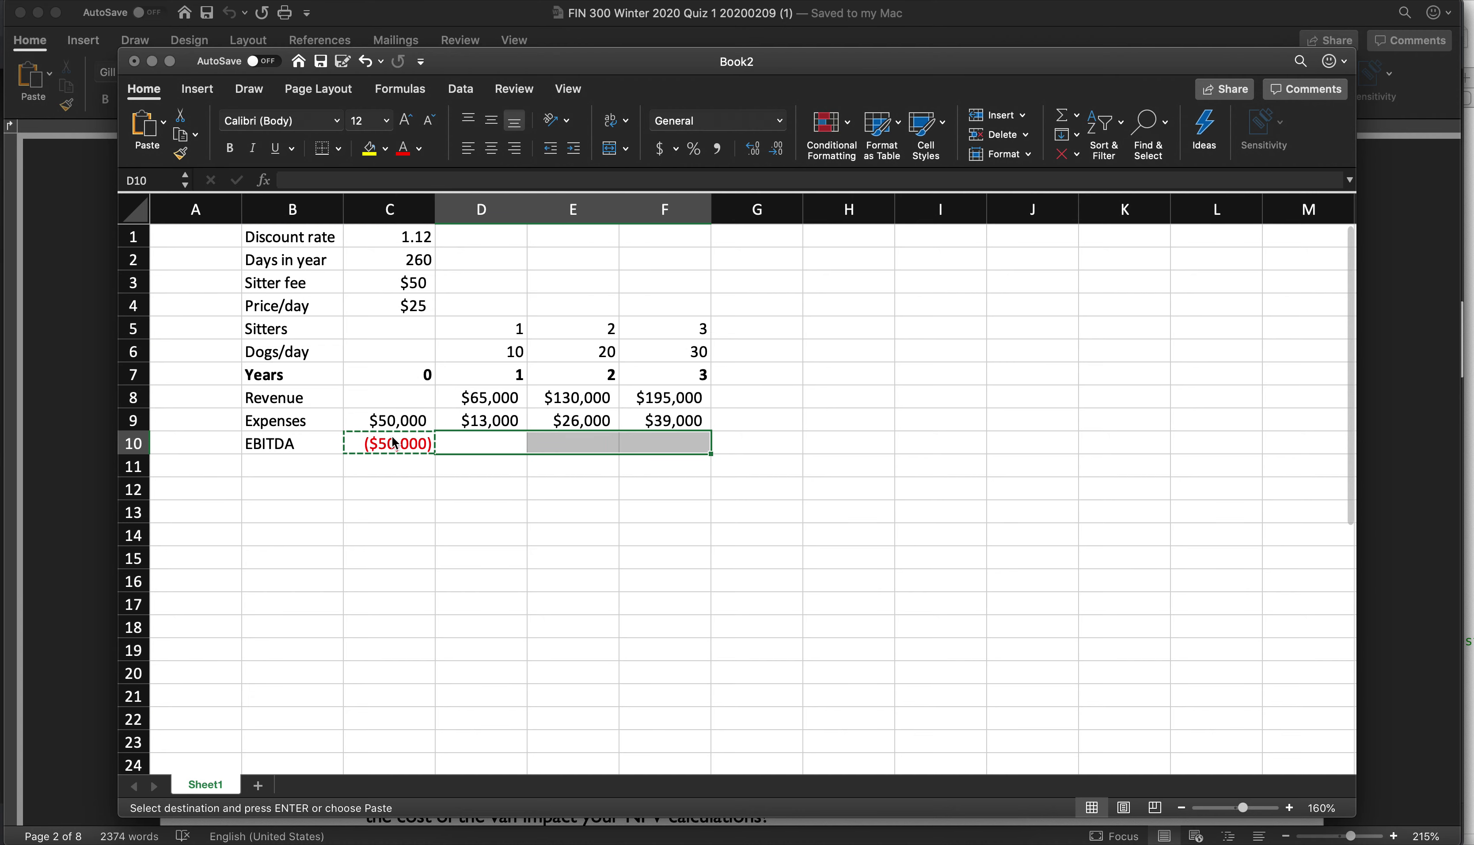
{"action": "key", "text": "super+v"}
{"action": "key", "text": "Up"}
{"action": "key", "text": "shift+Right"}
{"action": "key", "text": "shift+Right"}
{"action": "key", "text": "shift+Right"}
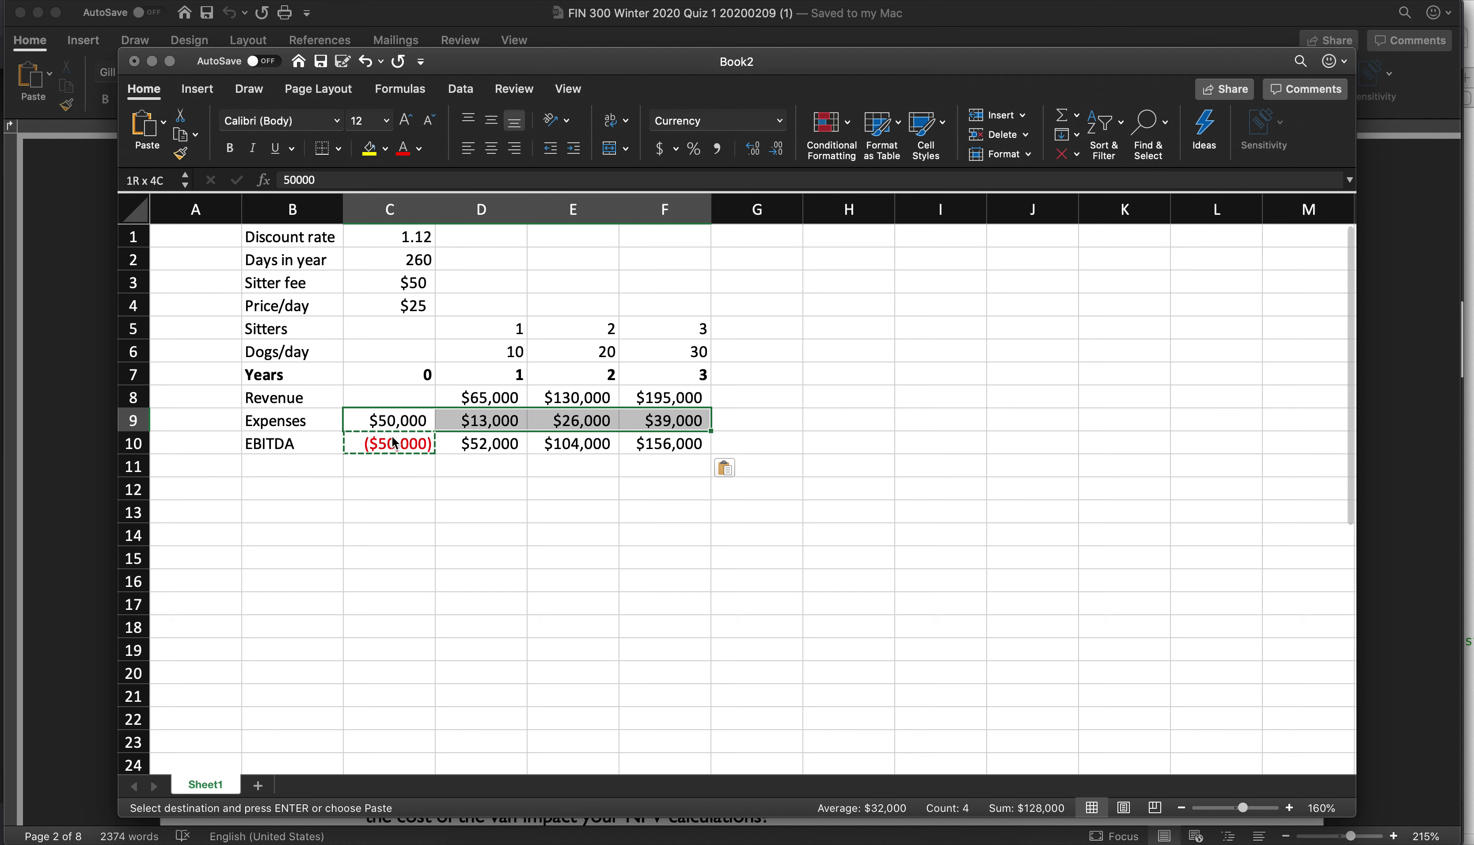
{"action": "key", "text": "Escape"}
Put a bottom border under the Expenses row and label row 12 PV.
{"action": "left_click", "coordinate": [329, 156]}
{"action": "left_click", "coordinate": [328, 491]}
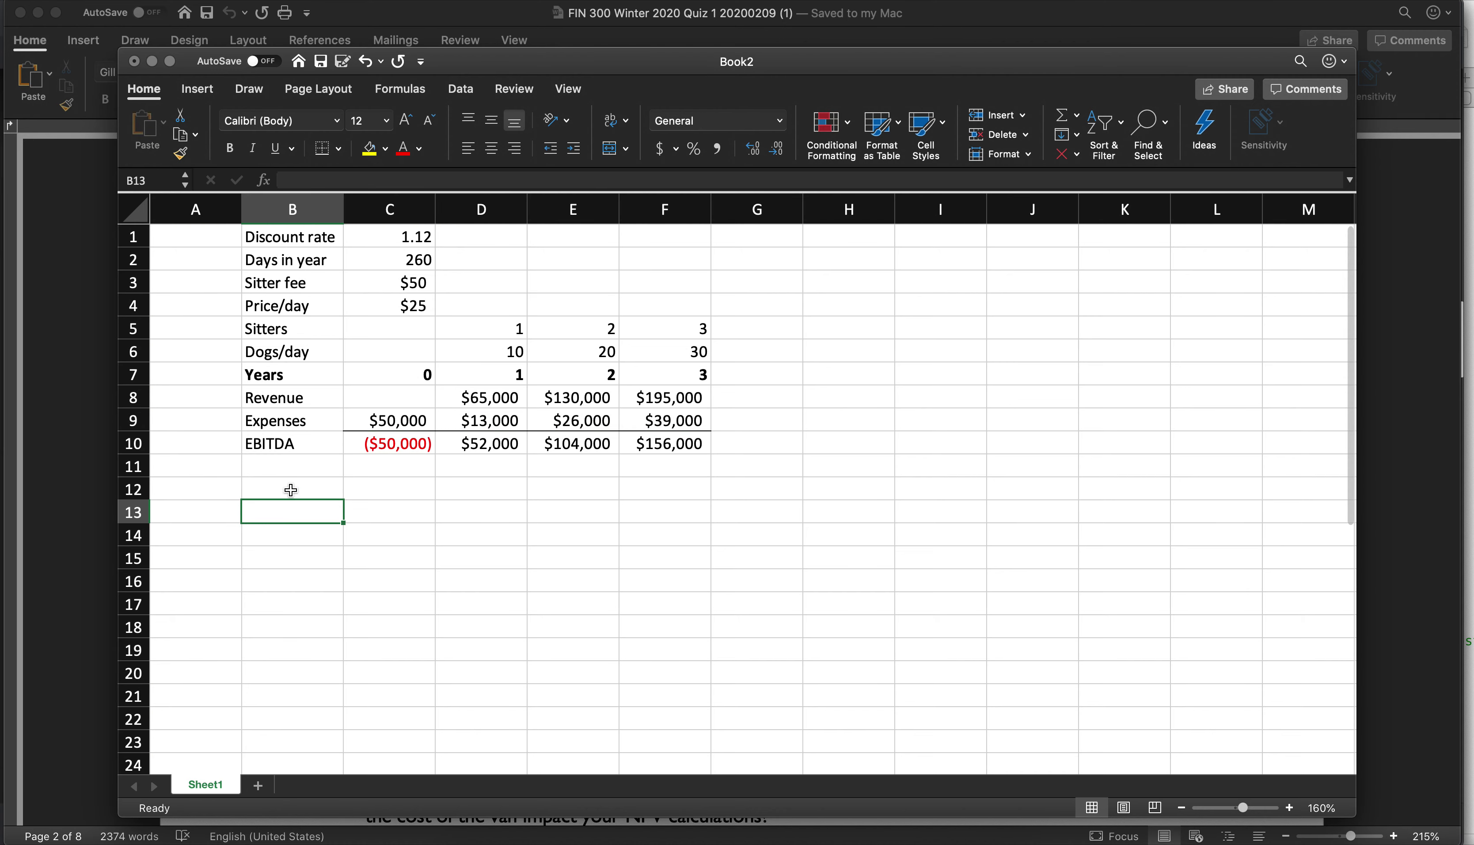
{"action": "type", "text": "PV"}
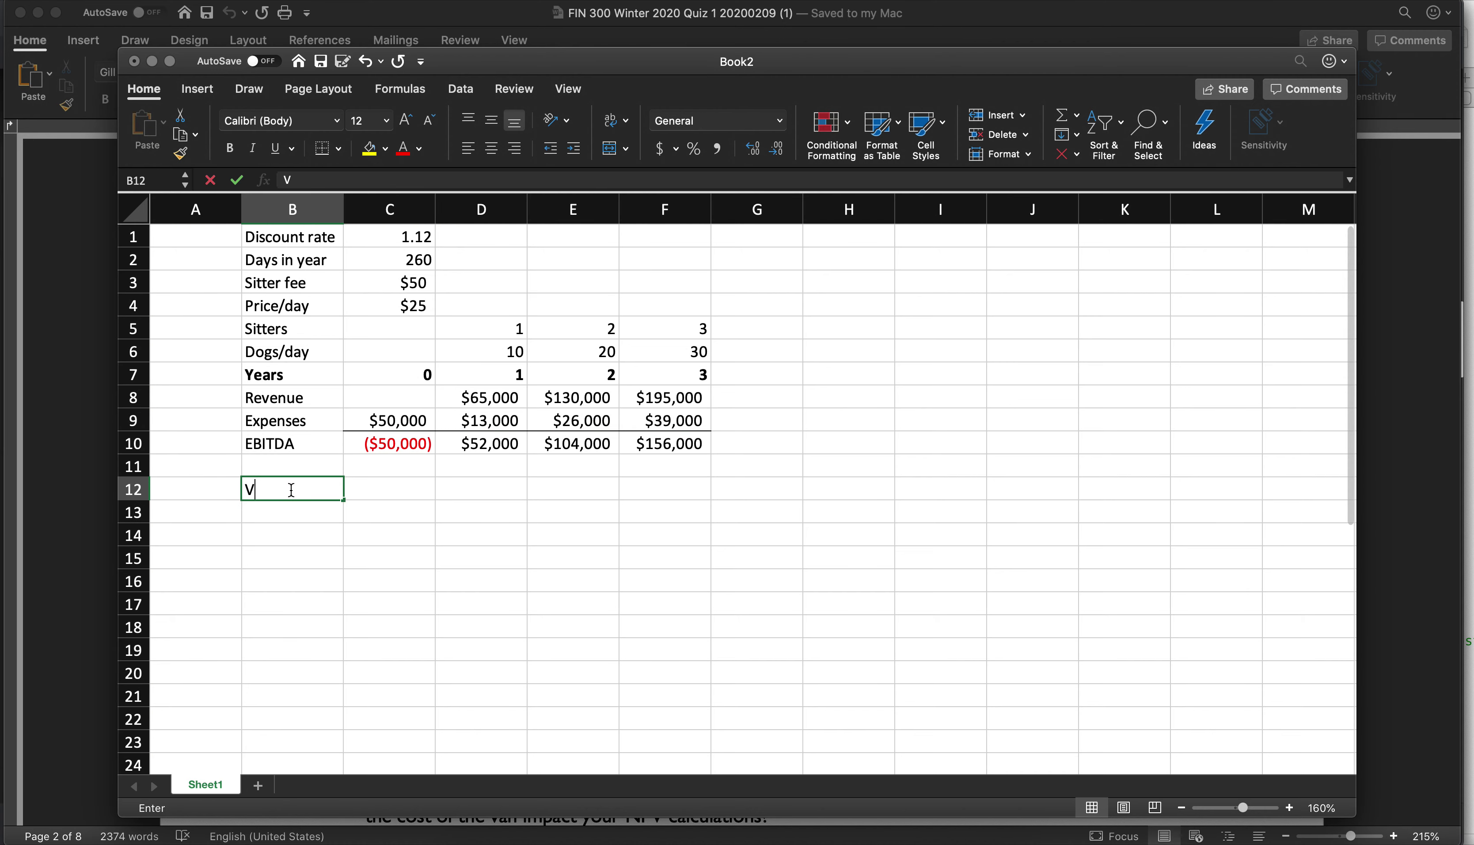
{"action": "key", "text": "Return"}
Enter the year 0 PV formula: EBITDA divided by (1+discount rate) raised to the year.
{"action": "key", "text": "Up"}
{"action": "key", "text": "Right"}
{"action": "type", "text": "="}
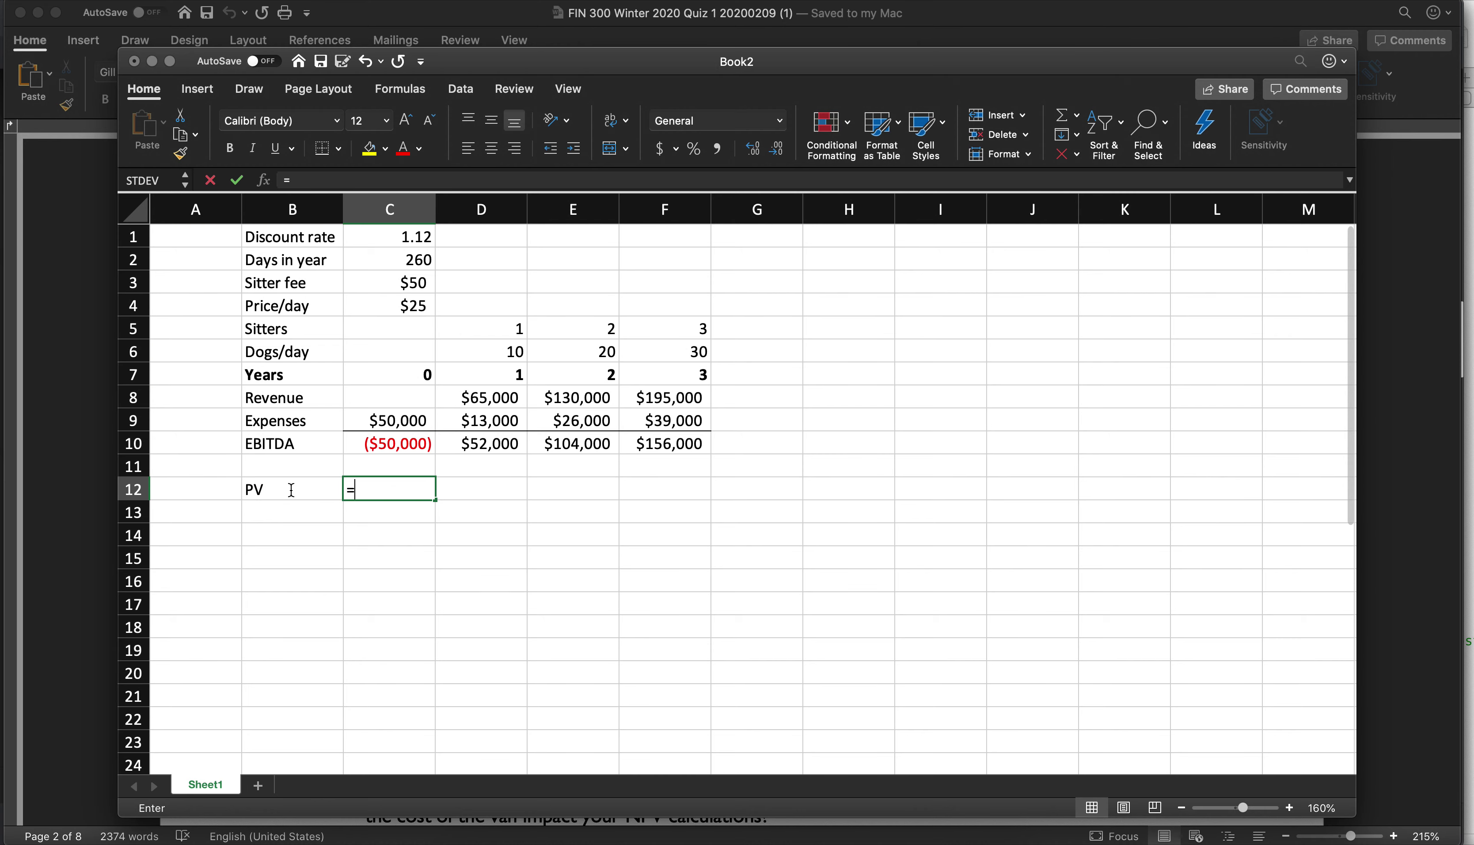
{"action": "key", "text": "Up"}
{"action": "key", "text": "Up"}
{"action": "type", "text": "/("}
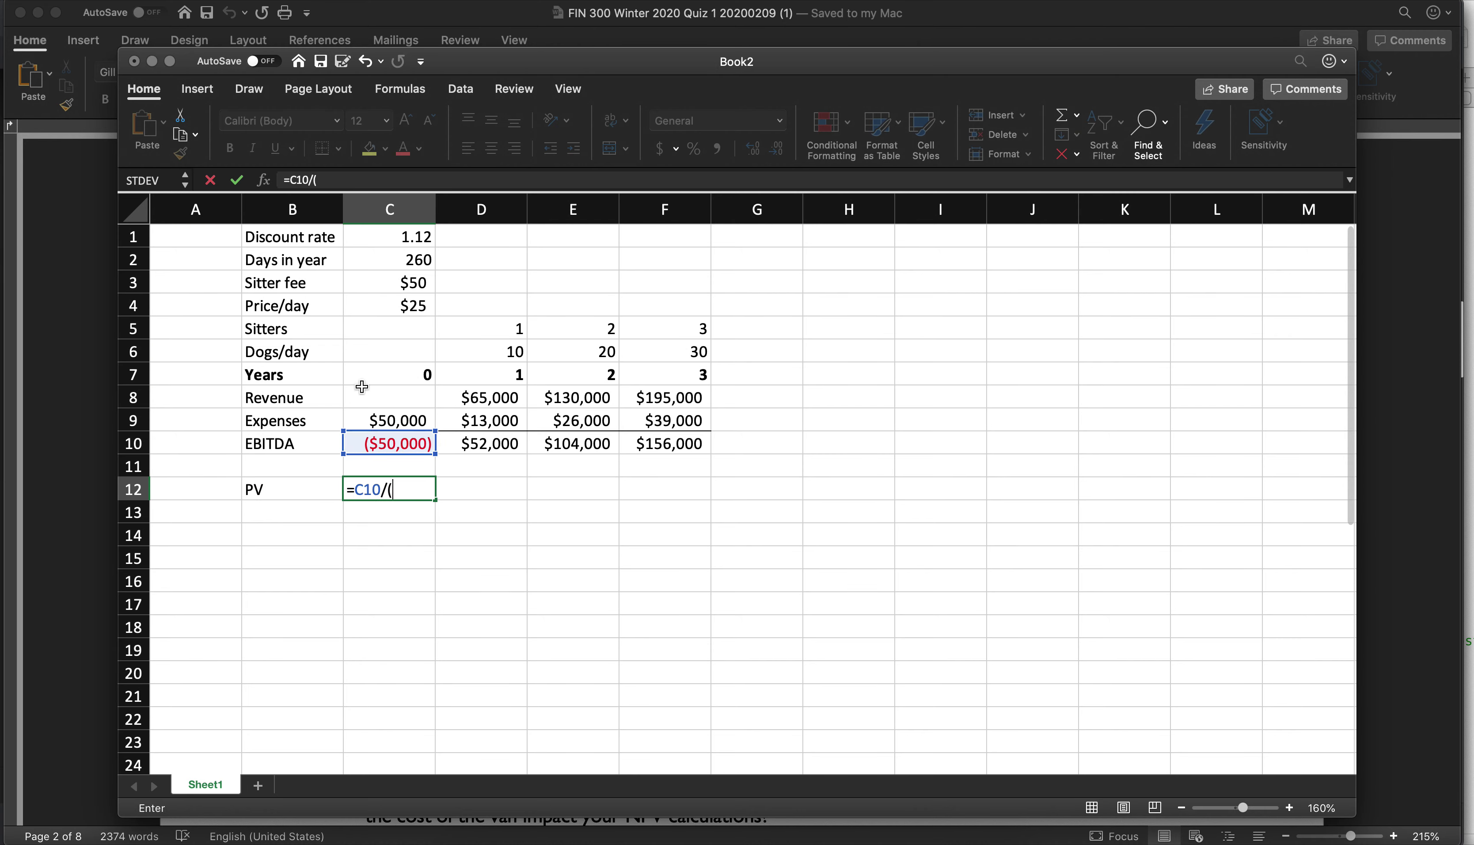
{"action": "left_click", "coordinate": [392, 240]}
{"action": "key", "text": "F4"}
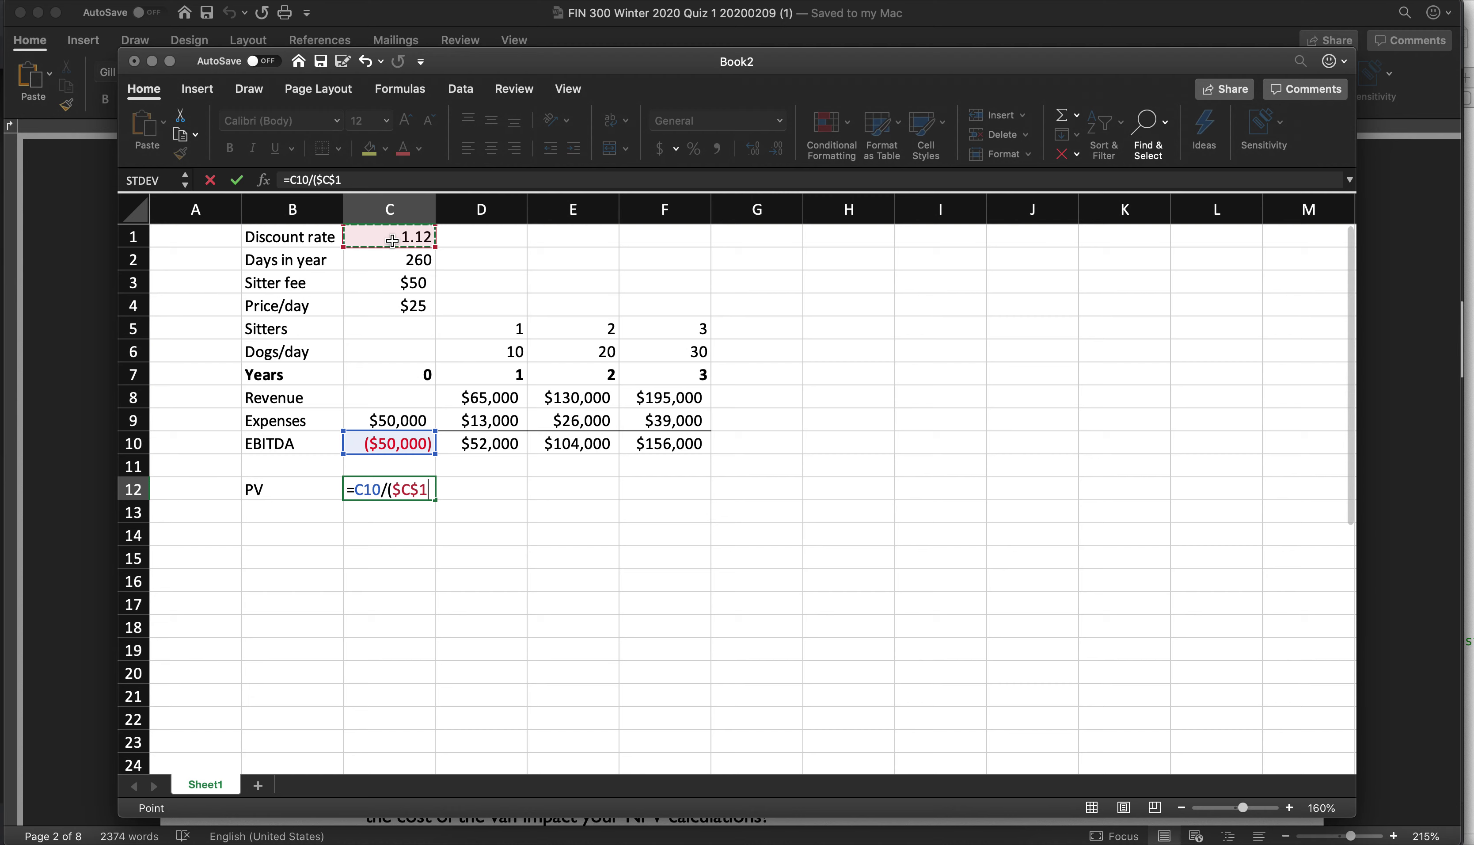
{"action": "type", "text": ")^"}
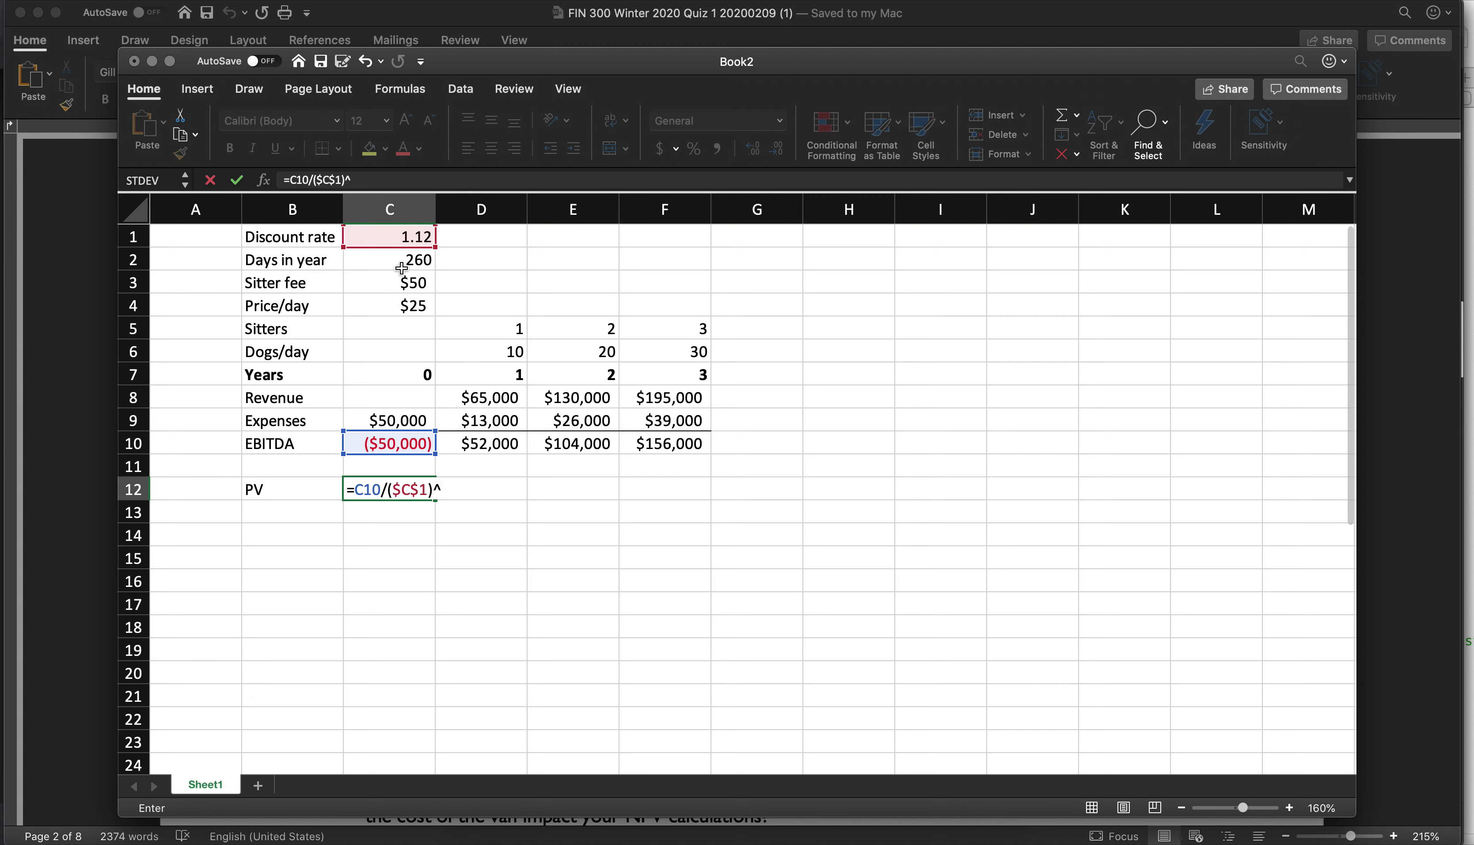
{"action": "left_click", "coordinate": [425, 370]}
{"action": "key", "text": "Return"}
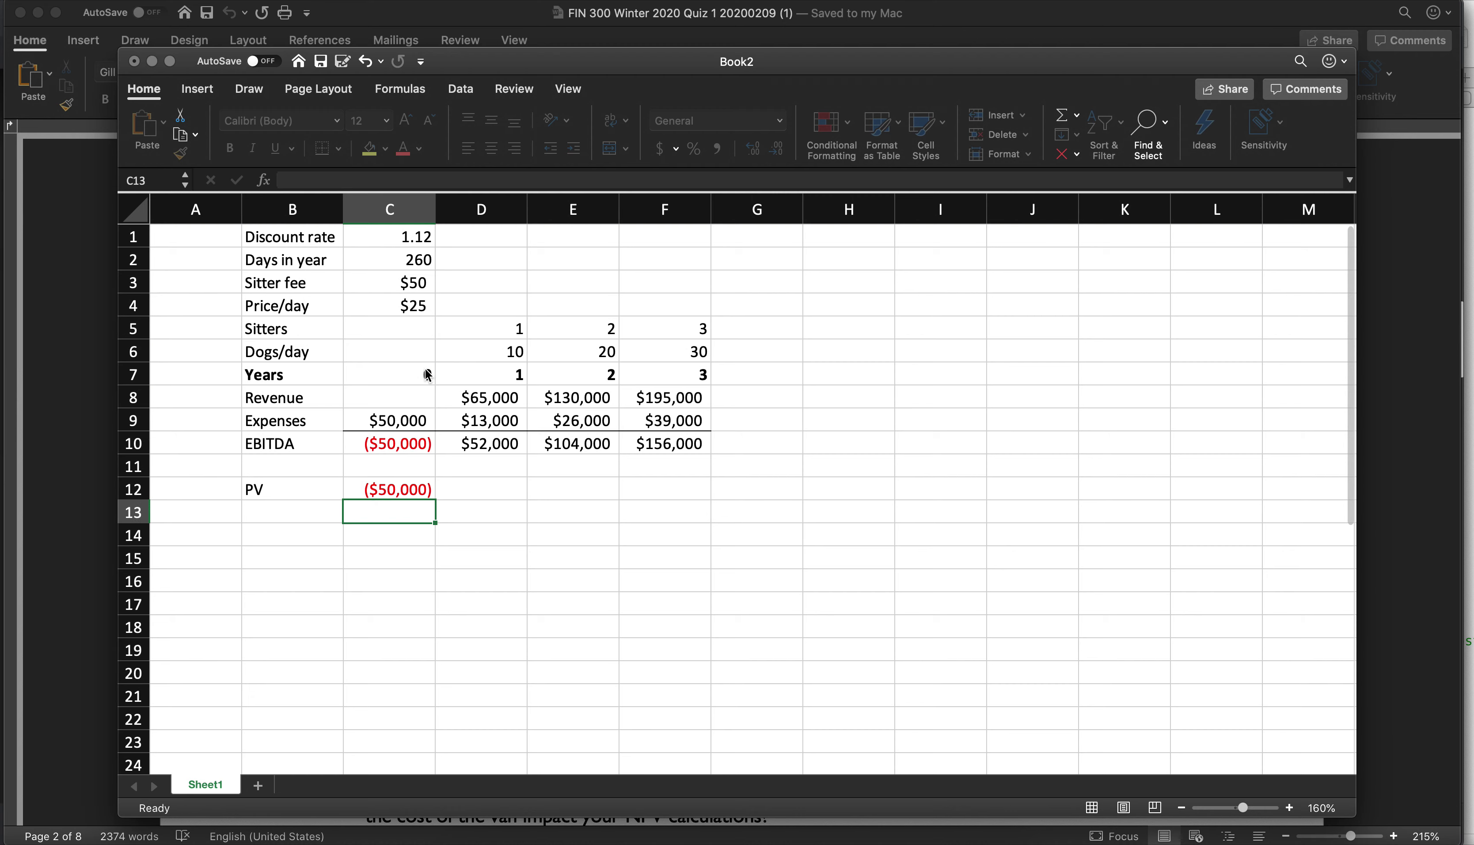
{"action": "key", "text": "Up"}
{"action": "double_click", "coordinate": [392, 489]}
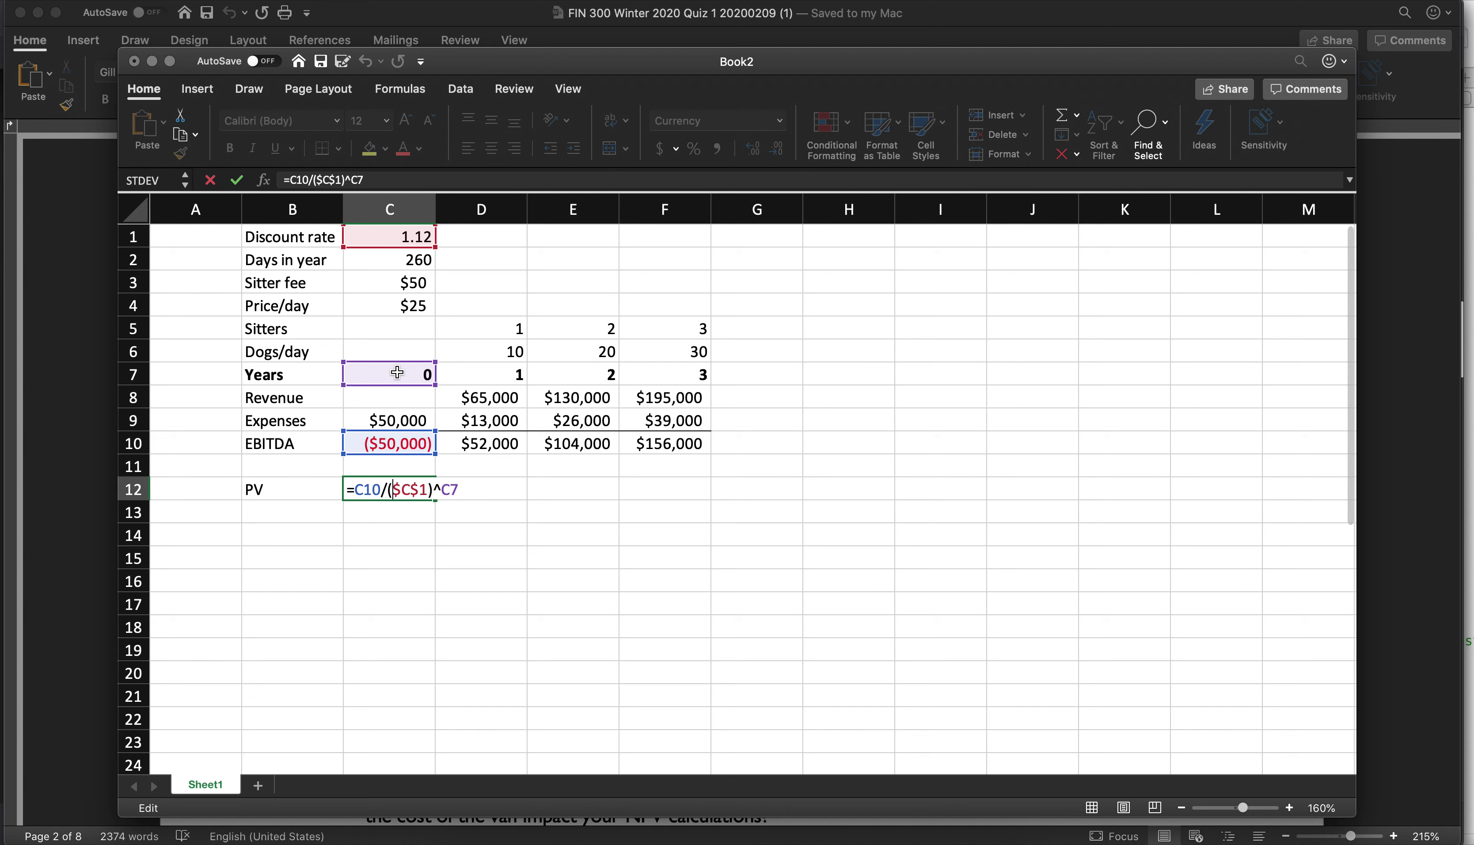
{"action": "key", "text": "Return"}
Copy the PV formula across years 1–3, giving $46,429, $82,908 and $111,038.
{"action": "key", "text": "Up"}
{"action": "key", "text": "ctrl+c"}
{"action": "key", "text": "Right"}
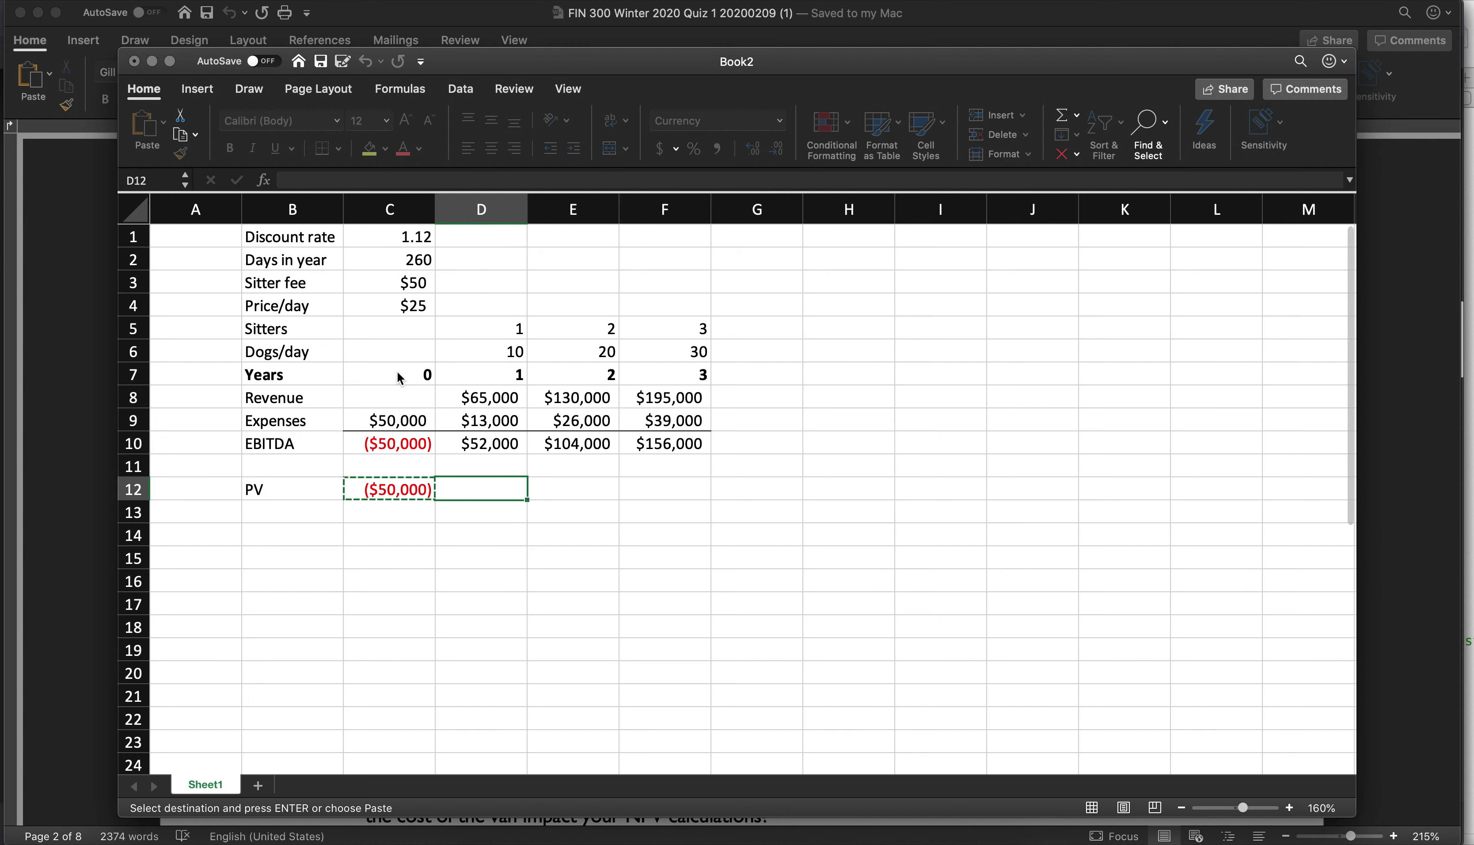
{"action": "key", "text": "shift+Right"}
{"action": "key", "text": "shift+Right"}
{"action": "key", "text": "super+v"}
{"action": "key", "text": "Escape"}
{"action": "key", "text": "Down"}
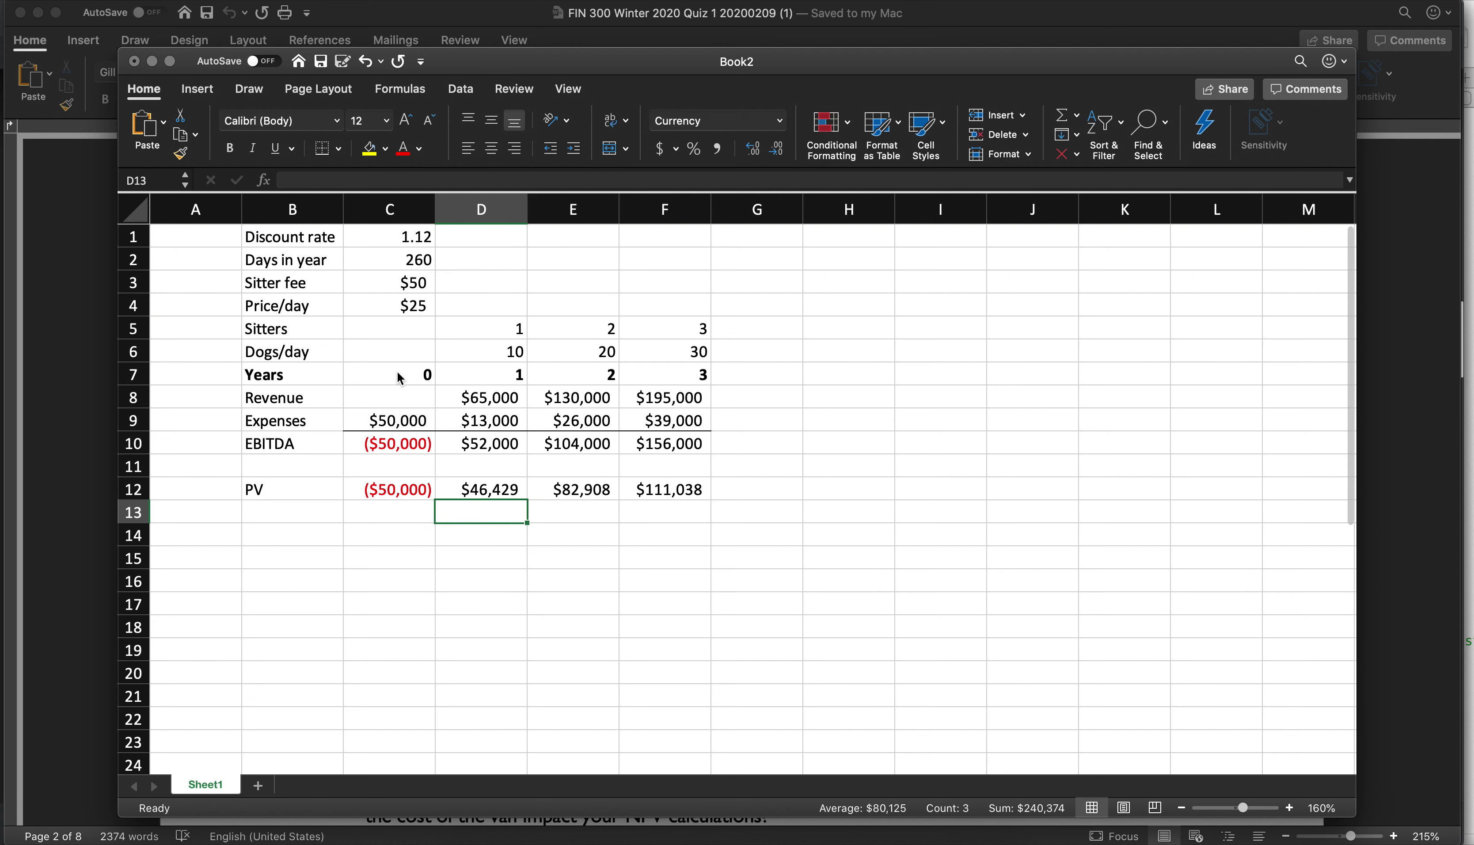
{"action": "key", "text": "Left"}
{"action": "key", "text": "Left"}
Label row 13 NPV and sum C12:F12 in C13 for $190,374.
{"action": "type", "text": "NPV"}
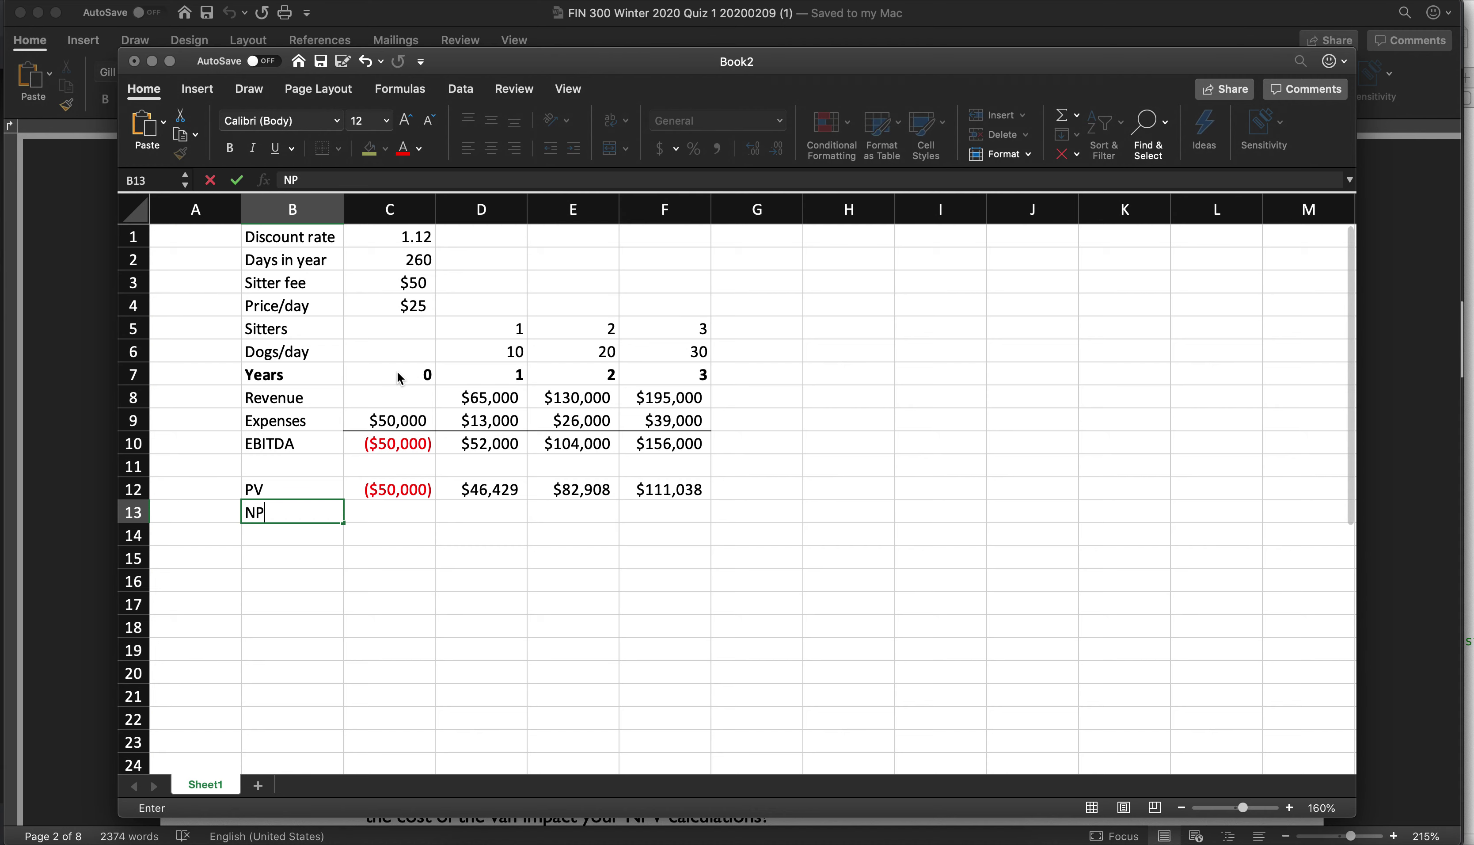
{"action": "key", "text": "Return"}
{"action": "key", "text": "Up"}
{"action": "key", "text": "Right"}
{"action": "type", "text": "=sum("}
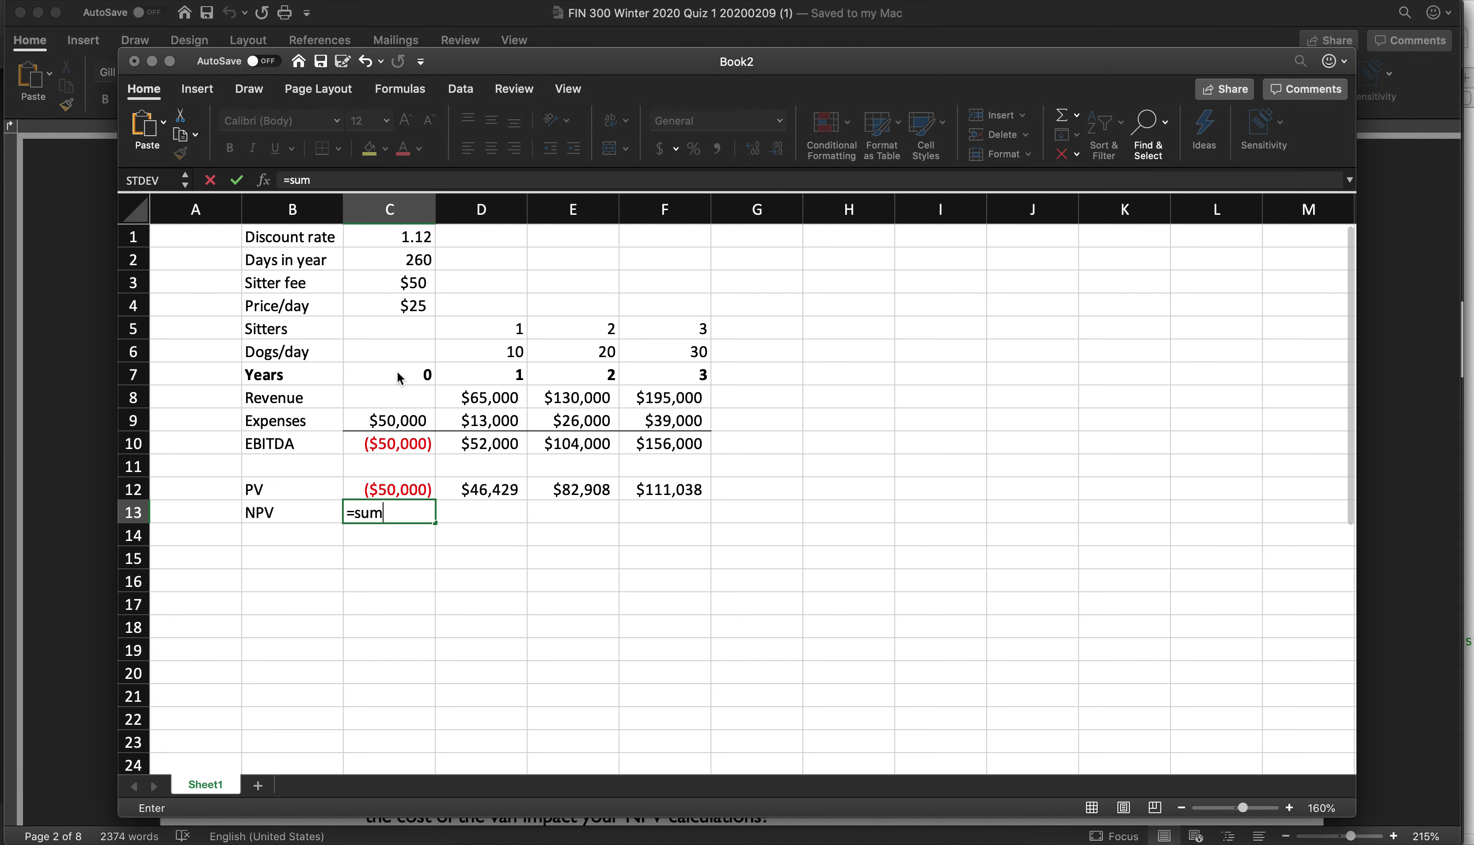
{"action": "key", "text": "Up"}
{"action": "key", "text": "shift+Right"}
{"action": "key", "text": "shift+Right"}
{"action": "key", "text": "shift+Right"}
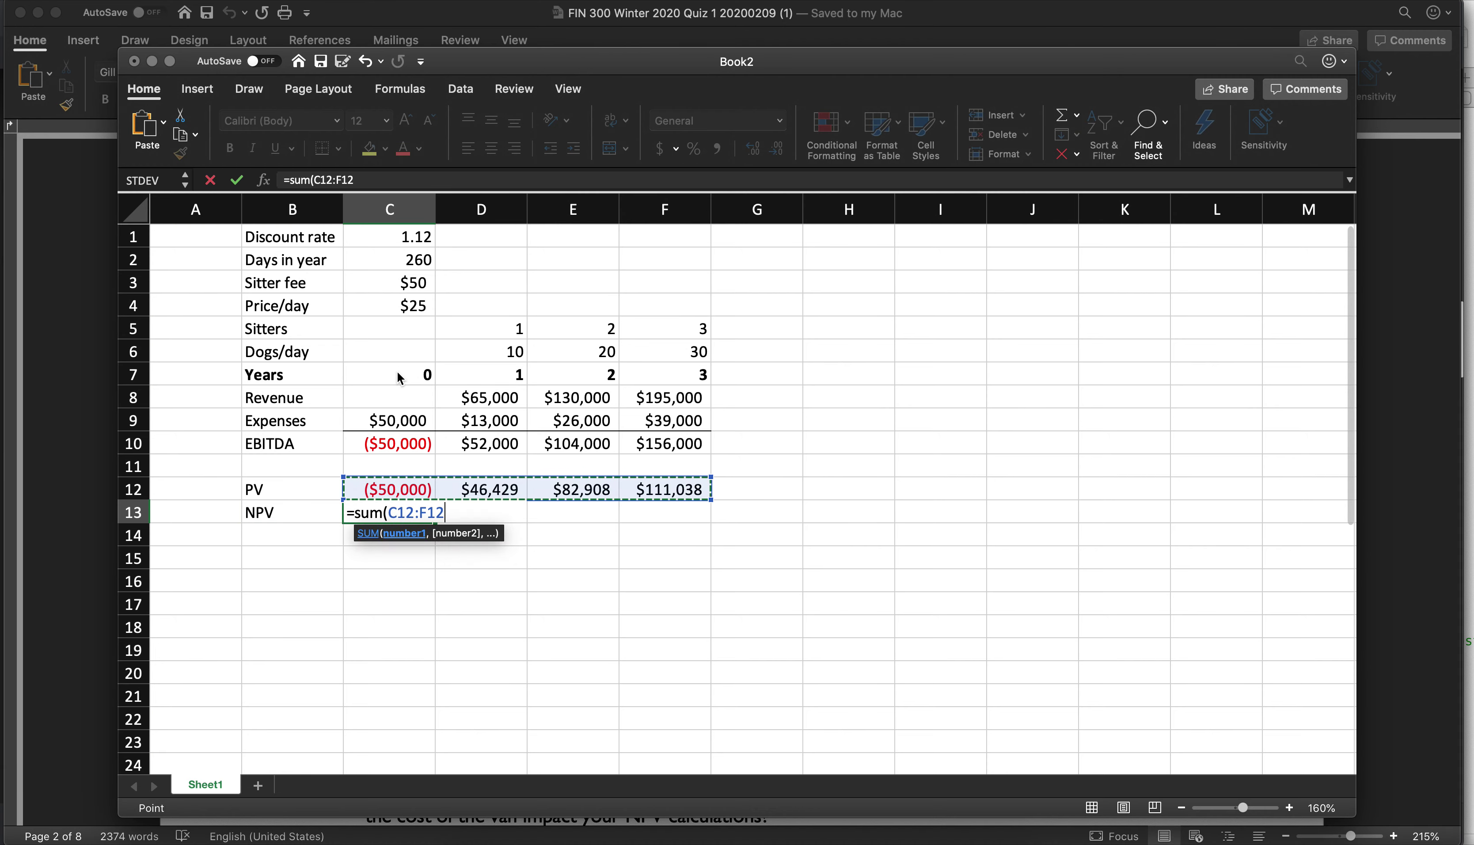
{"action": "key", "text": "Return"}
{"action": "key", "text": "Up"}
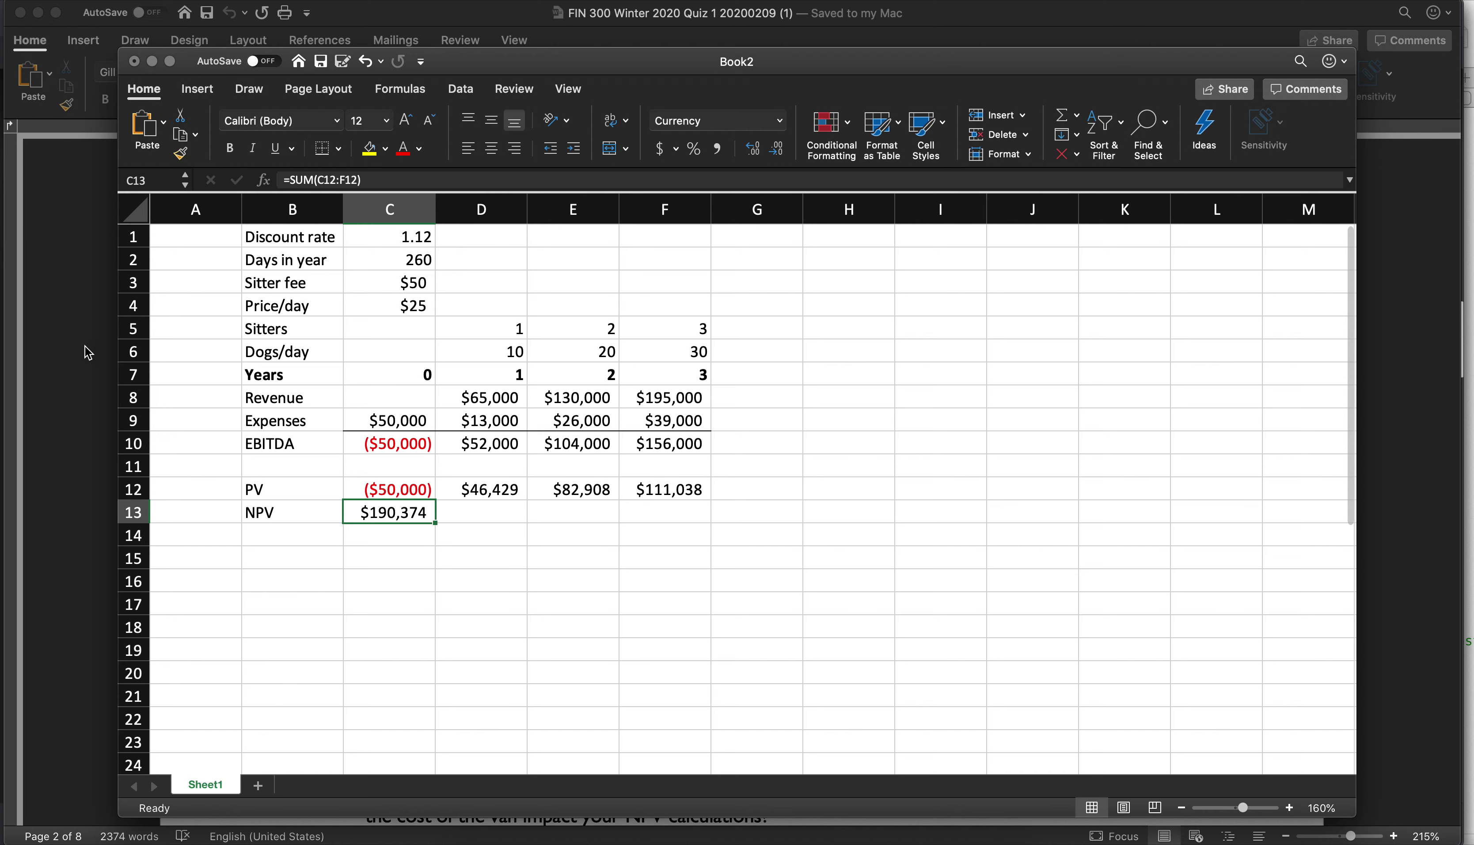
Review the Word quiz, check year 3 EBITDA in F10, and undo an accidental list indent.
{"action": "left_click", "coordinate": [65, 377]}
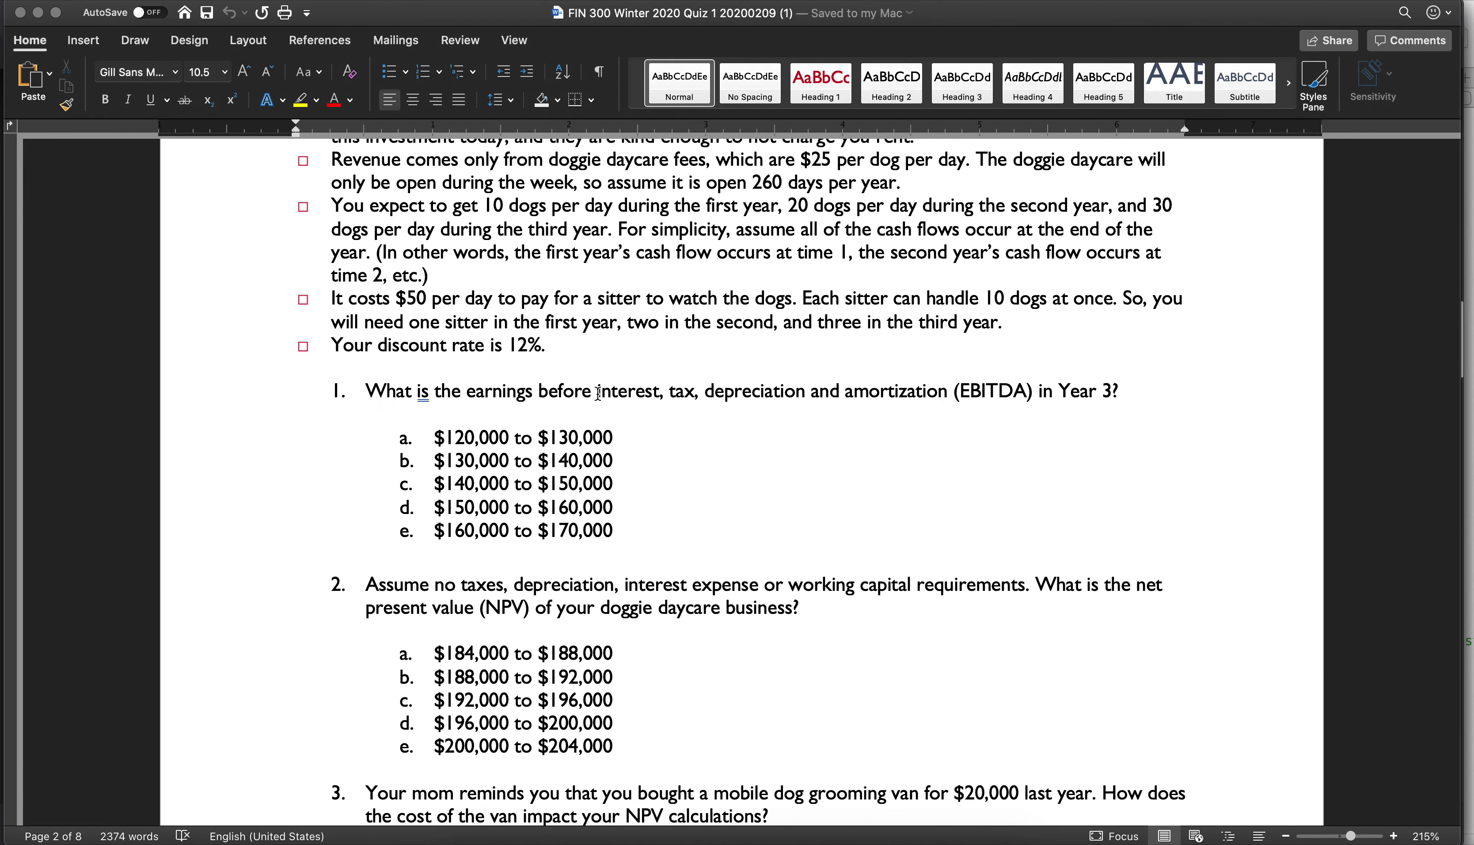
{"action": "scroll", "coordinate": [598, 392], "scroll_direction": "up", "scroll_amount": 3}
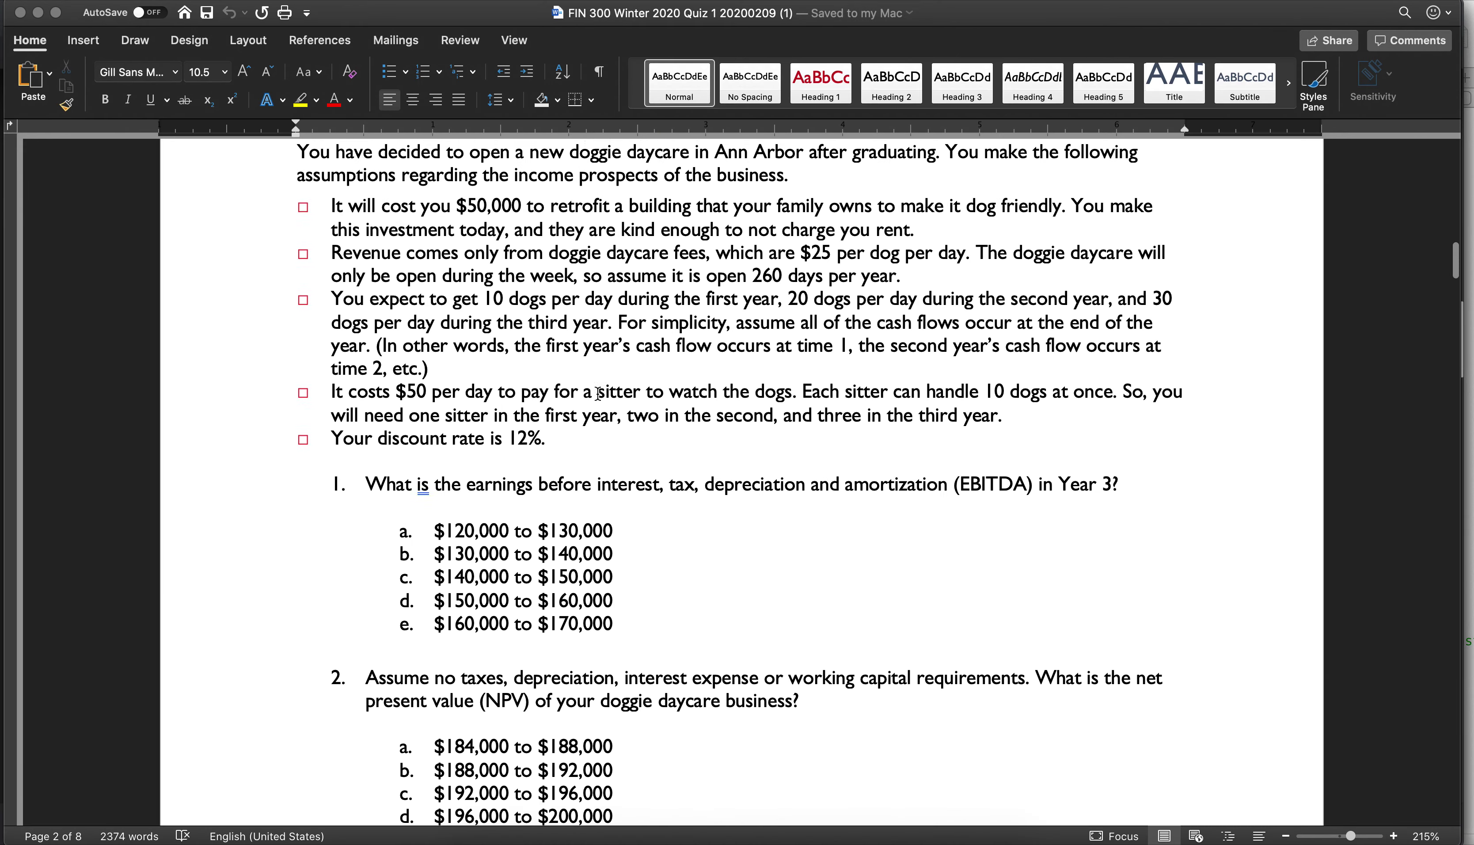
{"action": "scroll", "coordinate": [598, 393], "scroll_direction": "down", "scroll_amount": 5}
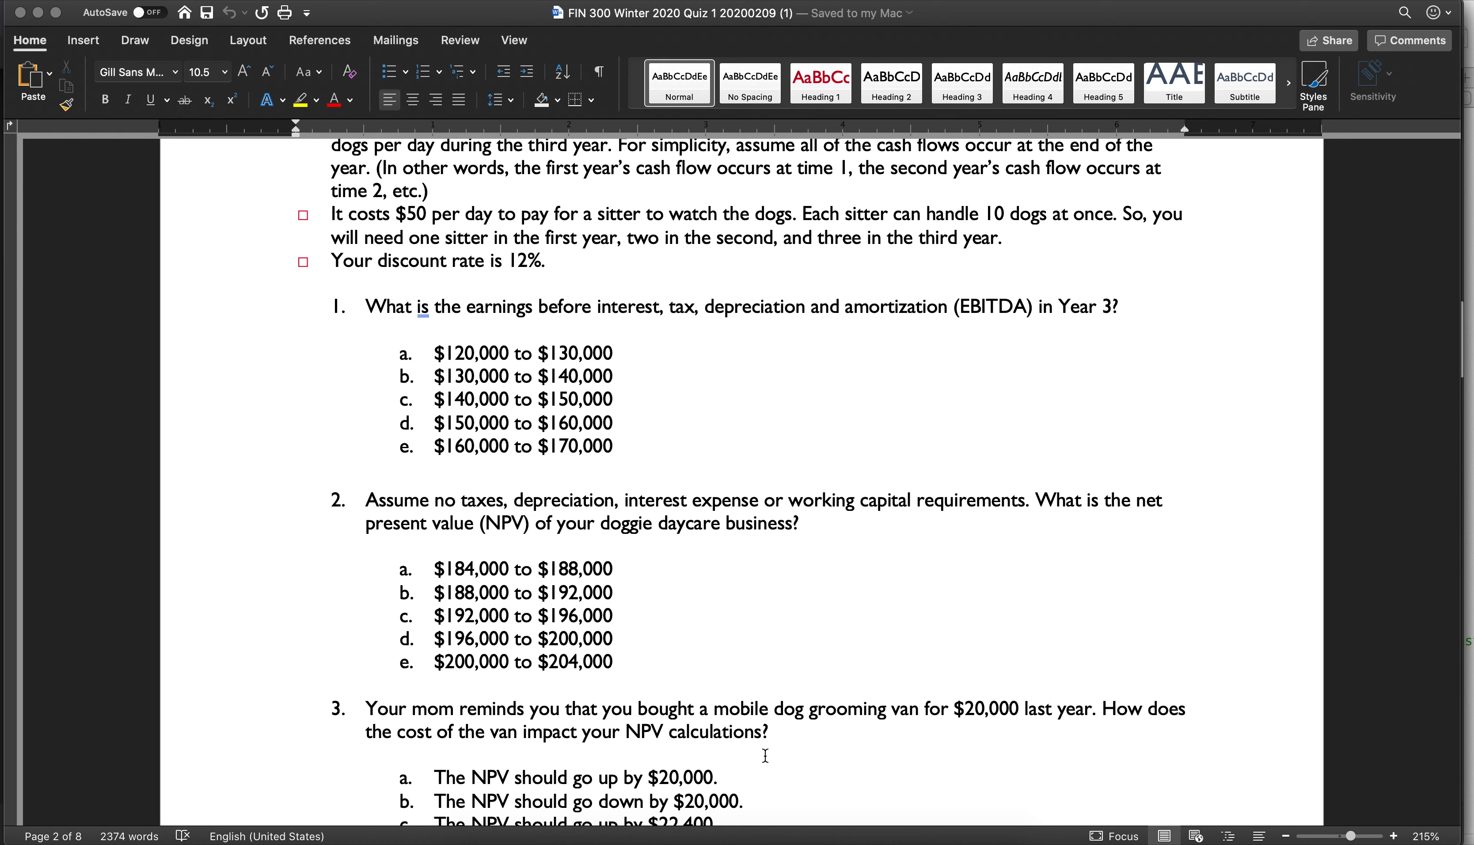
{"action": "left_click", "coordinate": [816, 827]}
{"action": "left_click", "coordinate": [659, 443]}
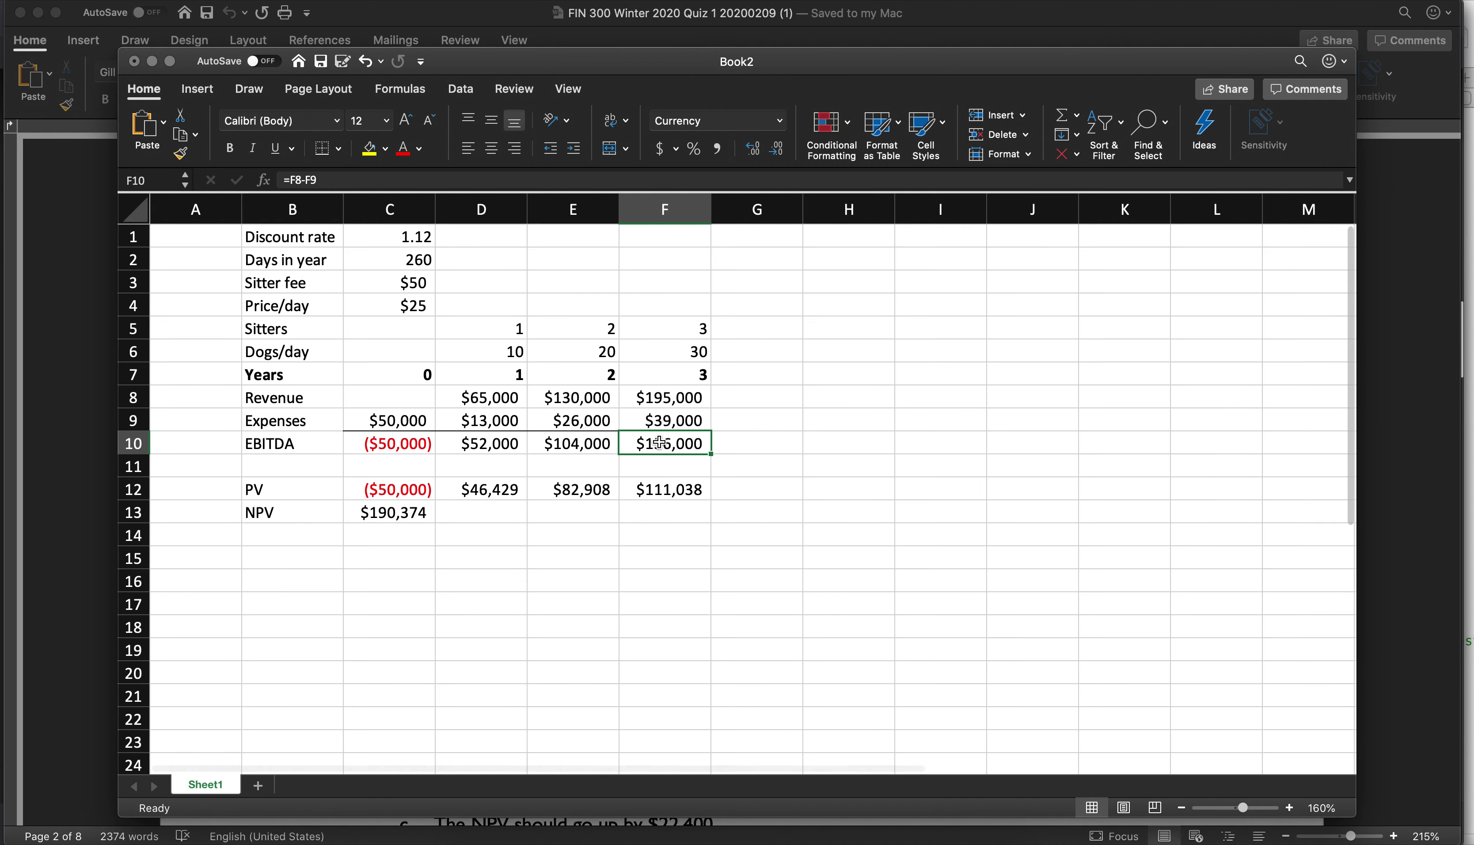
{"action": "left_click", "coordinate": [105, 420]}
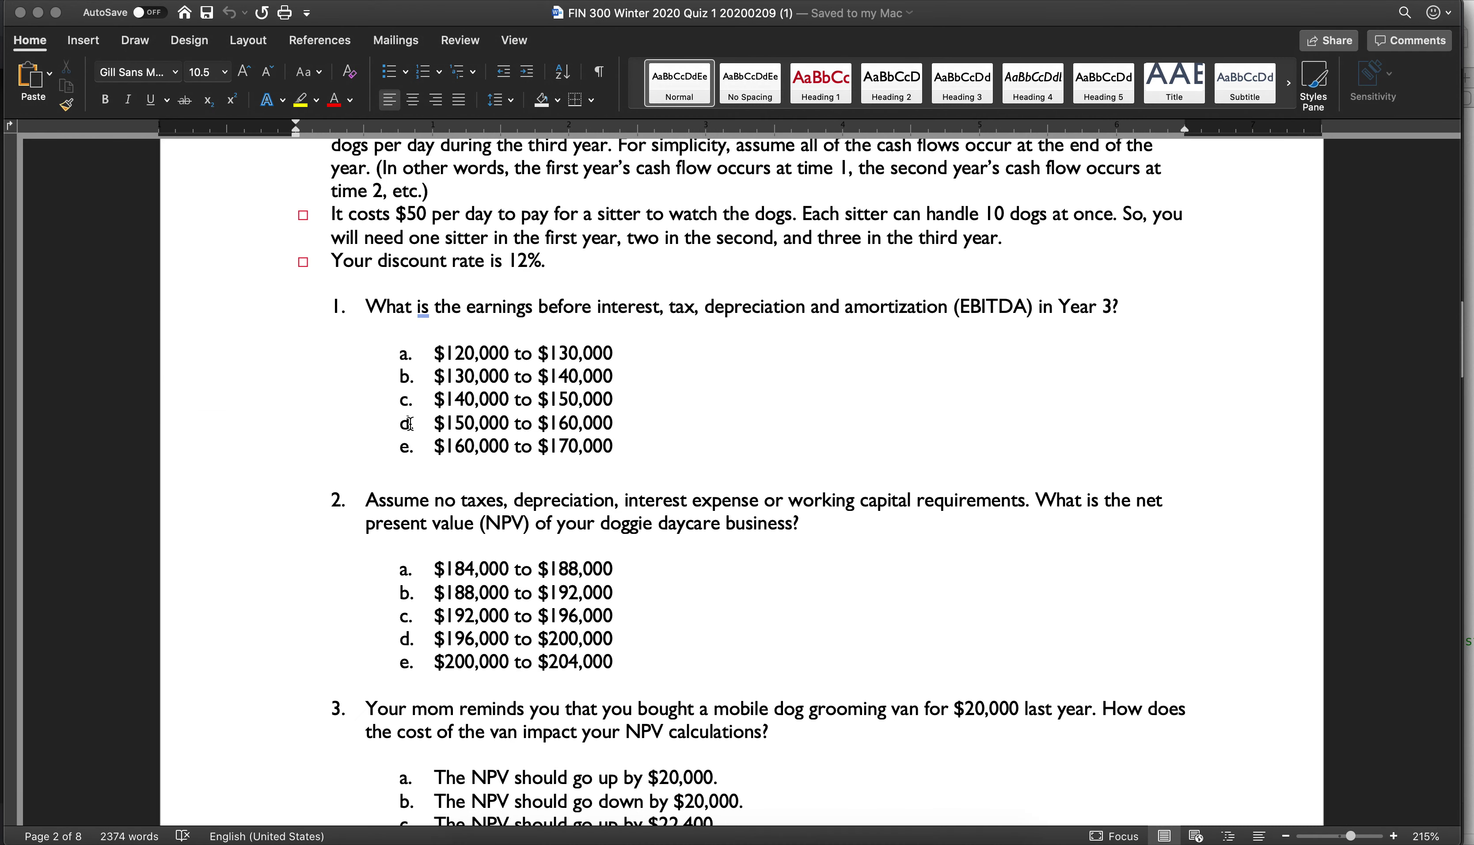
{"action": "left_click_drag", "start_coordinate": [403, 426], "coordinate": [433, 430]}
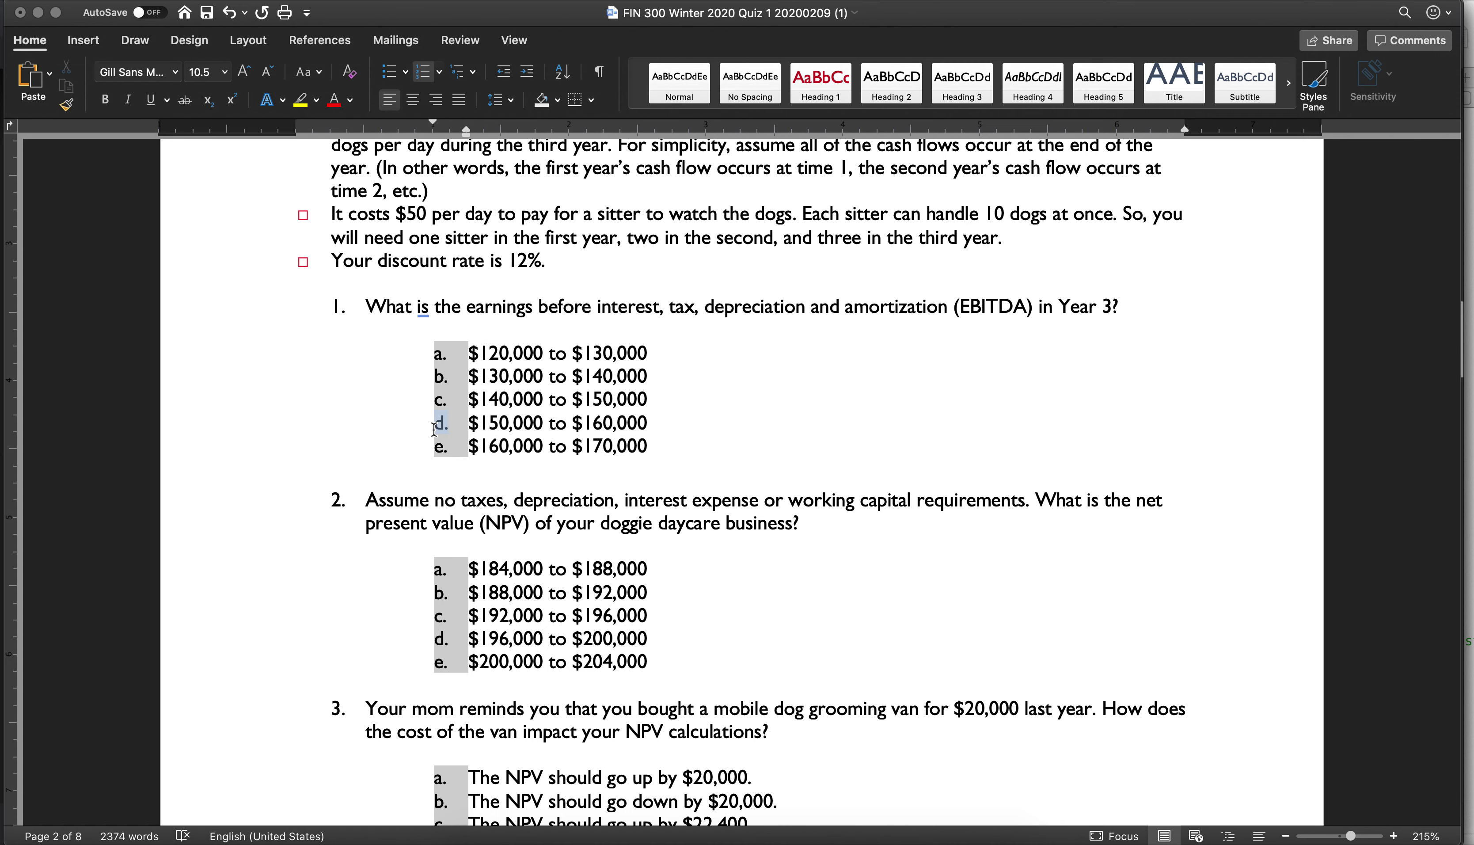
{"action": "key", "text": "super+z"}
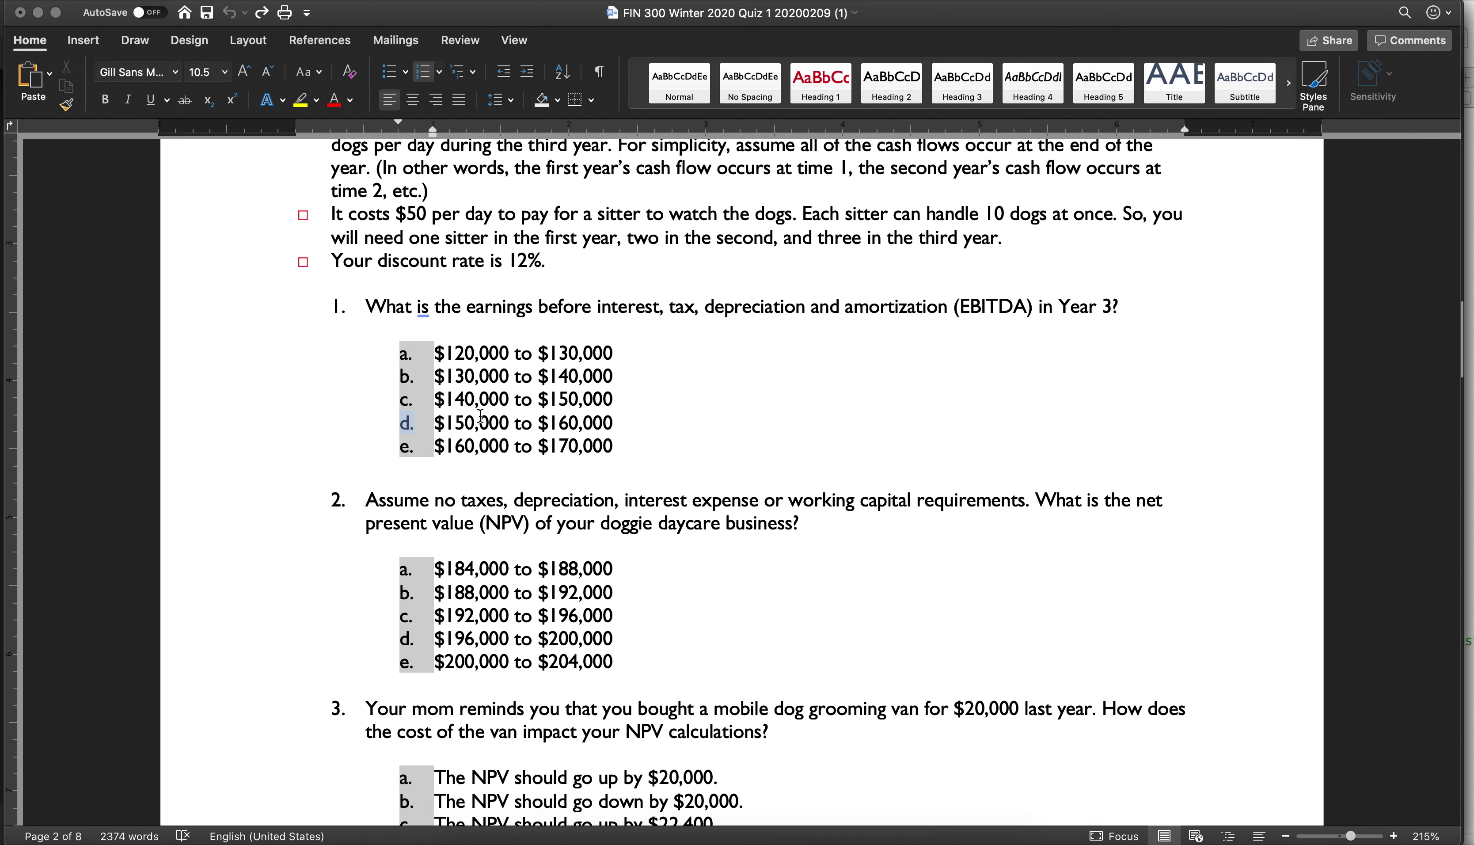
Scroll through the quiz to question 4 and select its text.
{"action": "scroll", "coordinate": [473, 569], "scroll_direction": "down", "scroll_amount": 3}
{"action": "scroll", "coordinate": [473, 568], "scroll_direction": "down", "scroll_amount": 4}
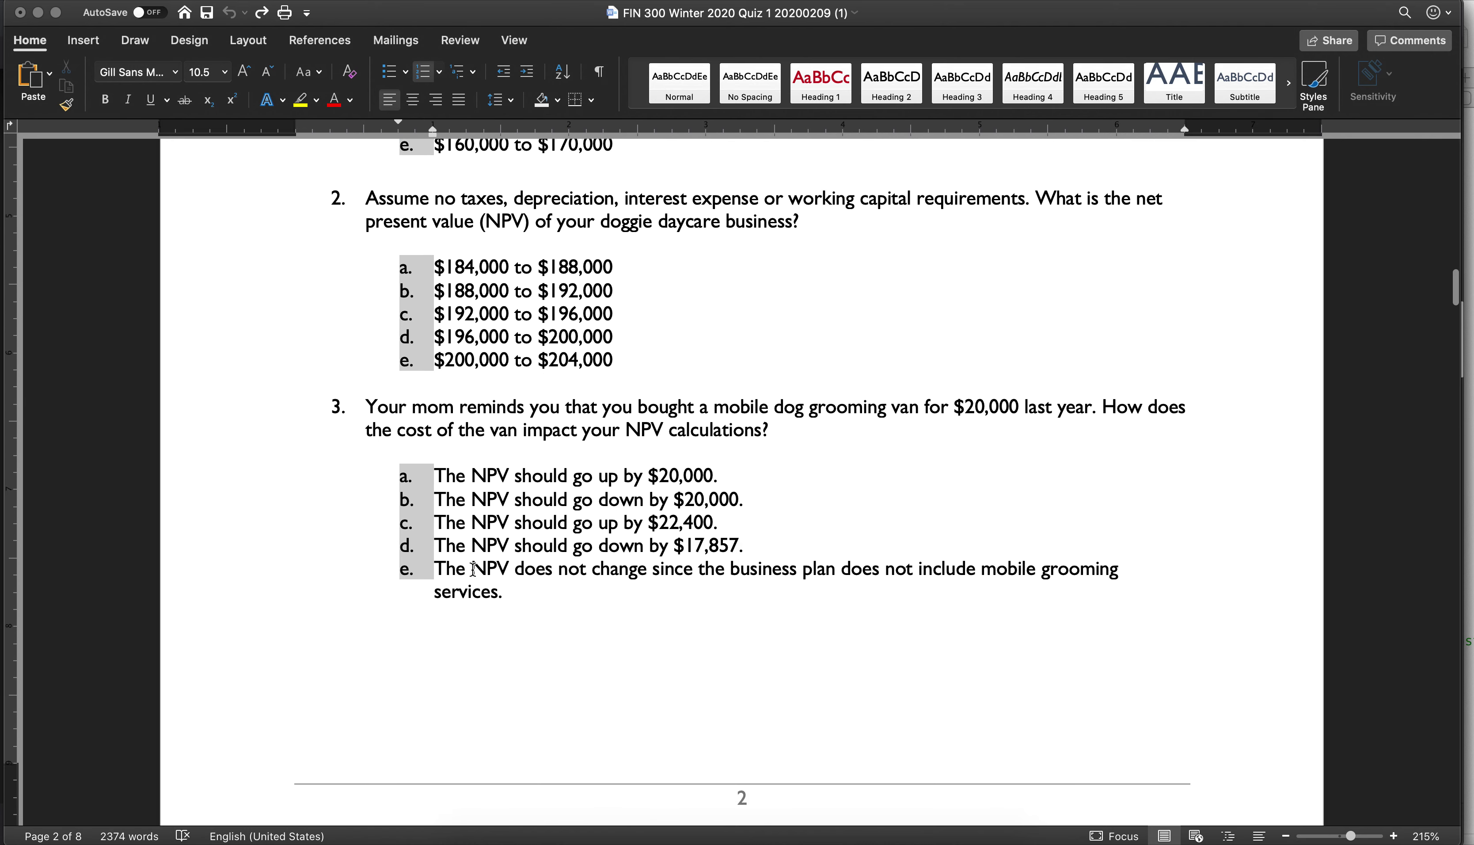
{"action": "scroll", "coordinate": [473, 500], "scroll_direction": "up", "scroll_amount": 1}
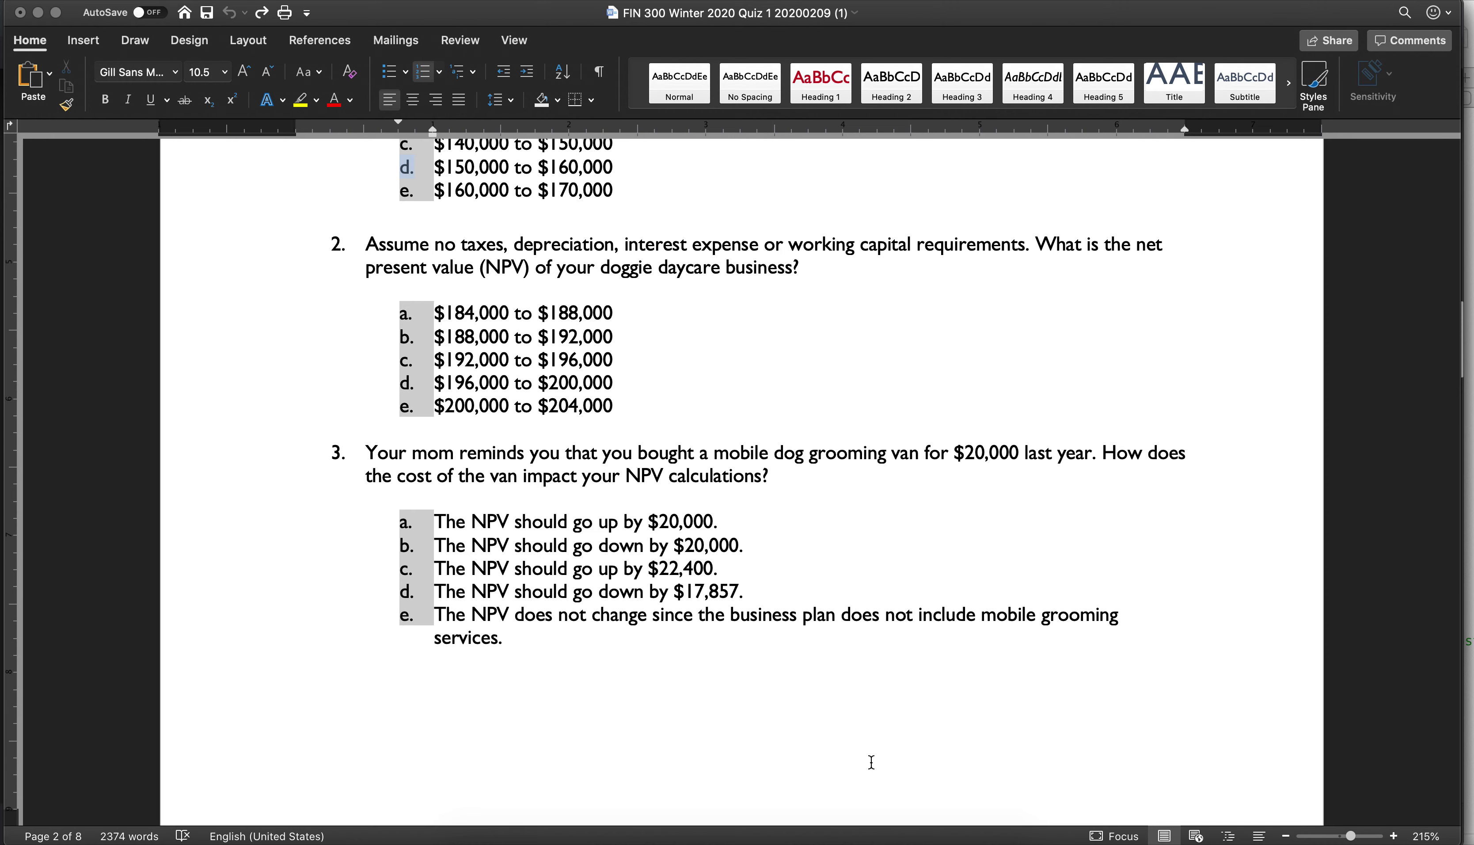
{"action": "left_click", "coordinate": [750, 832]}
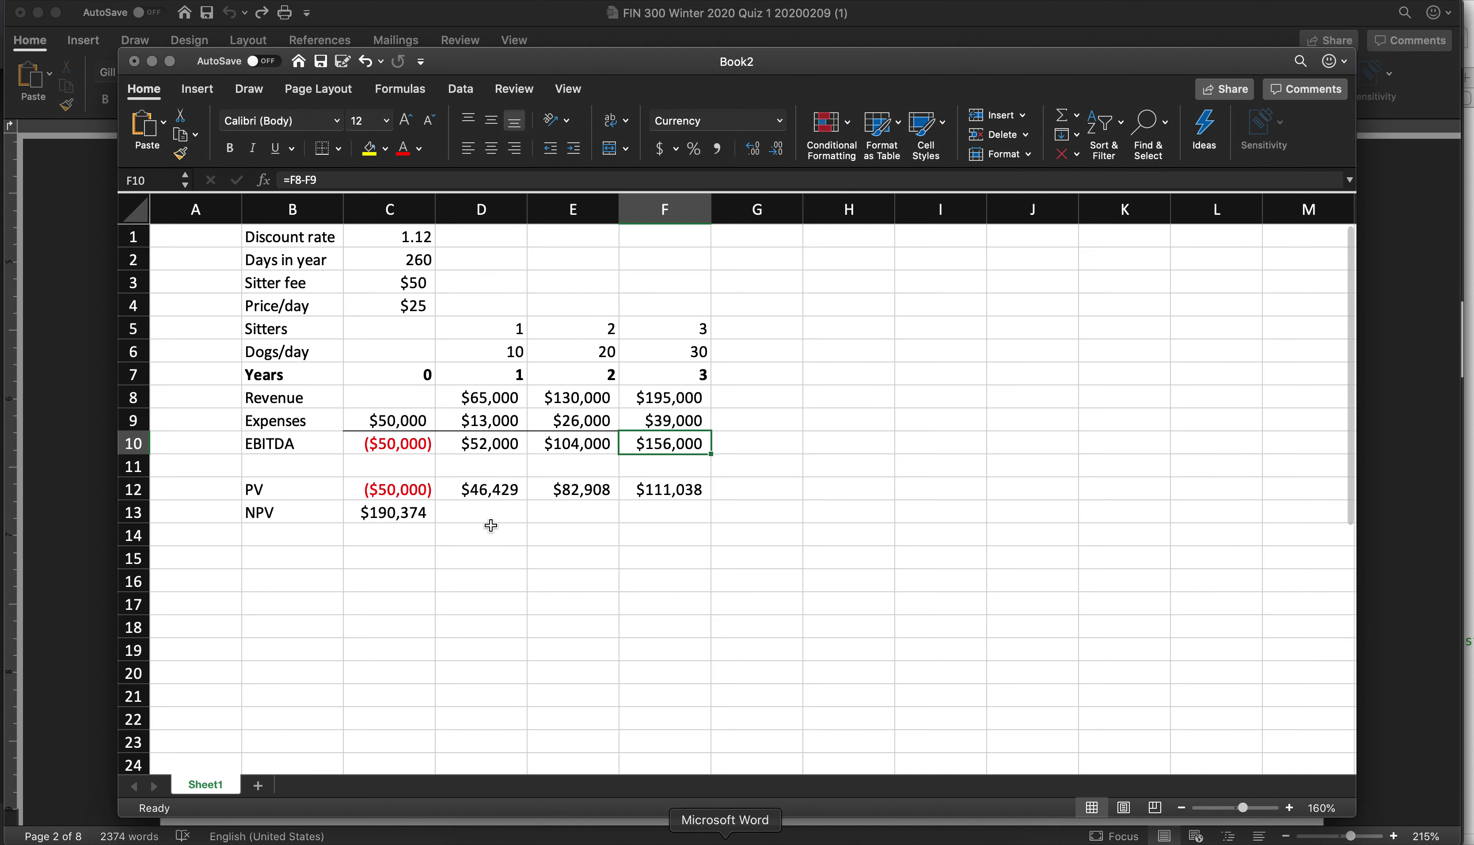
{"action": "left_click", "coordinate": [112, 448]}
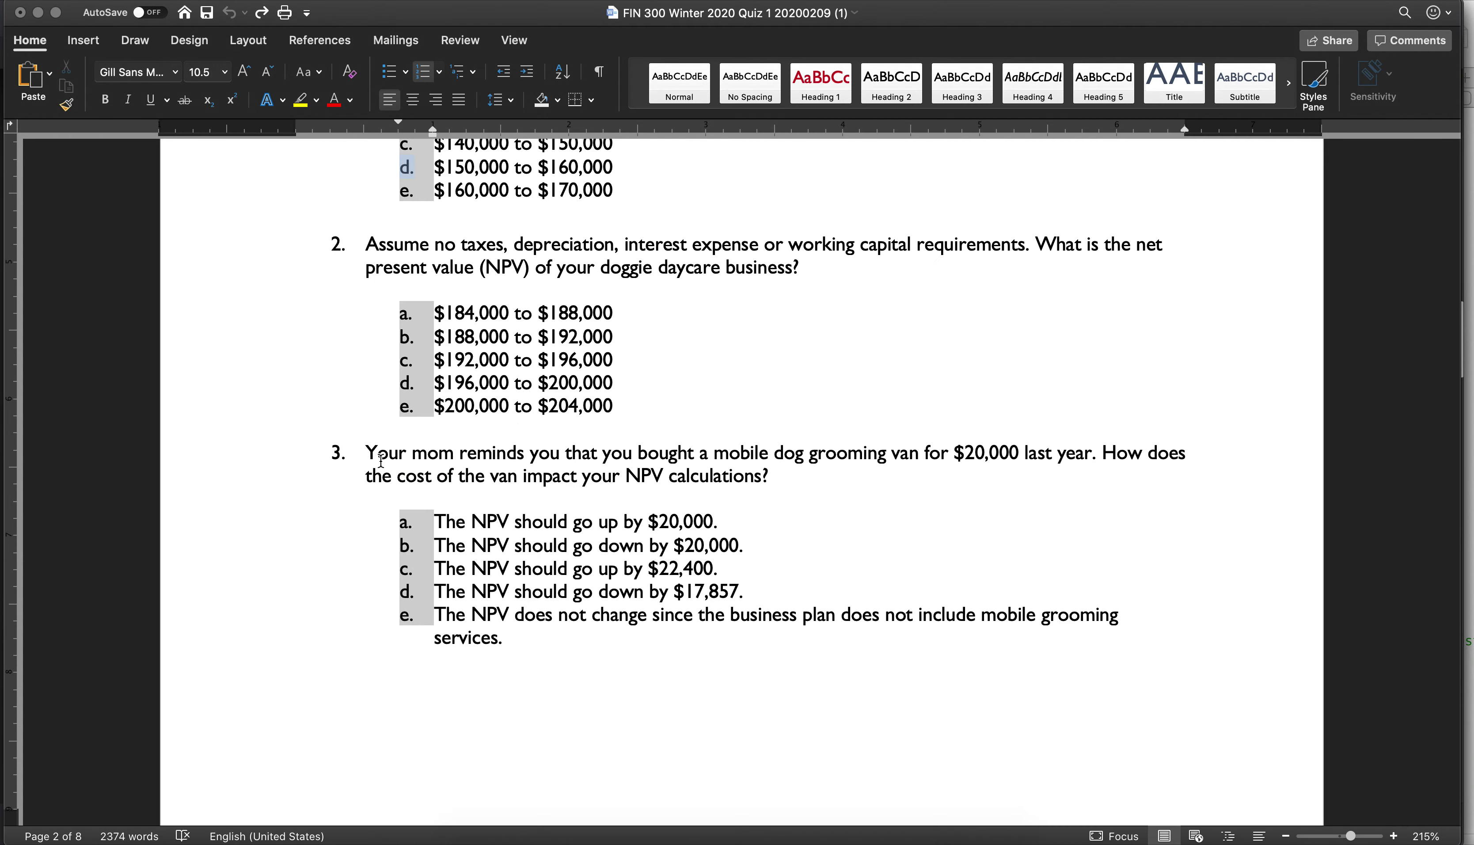
{"action": "scroll", "coordinate": [381, 460], "scroll_direction": "down", "scroll_amount": 5}
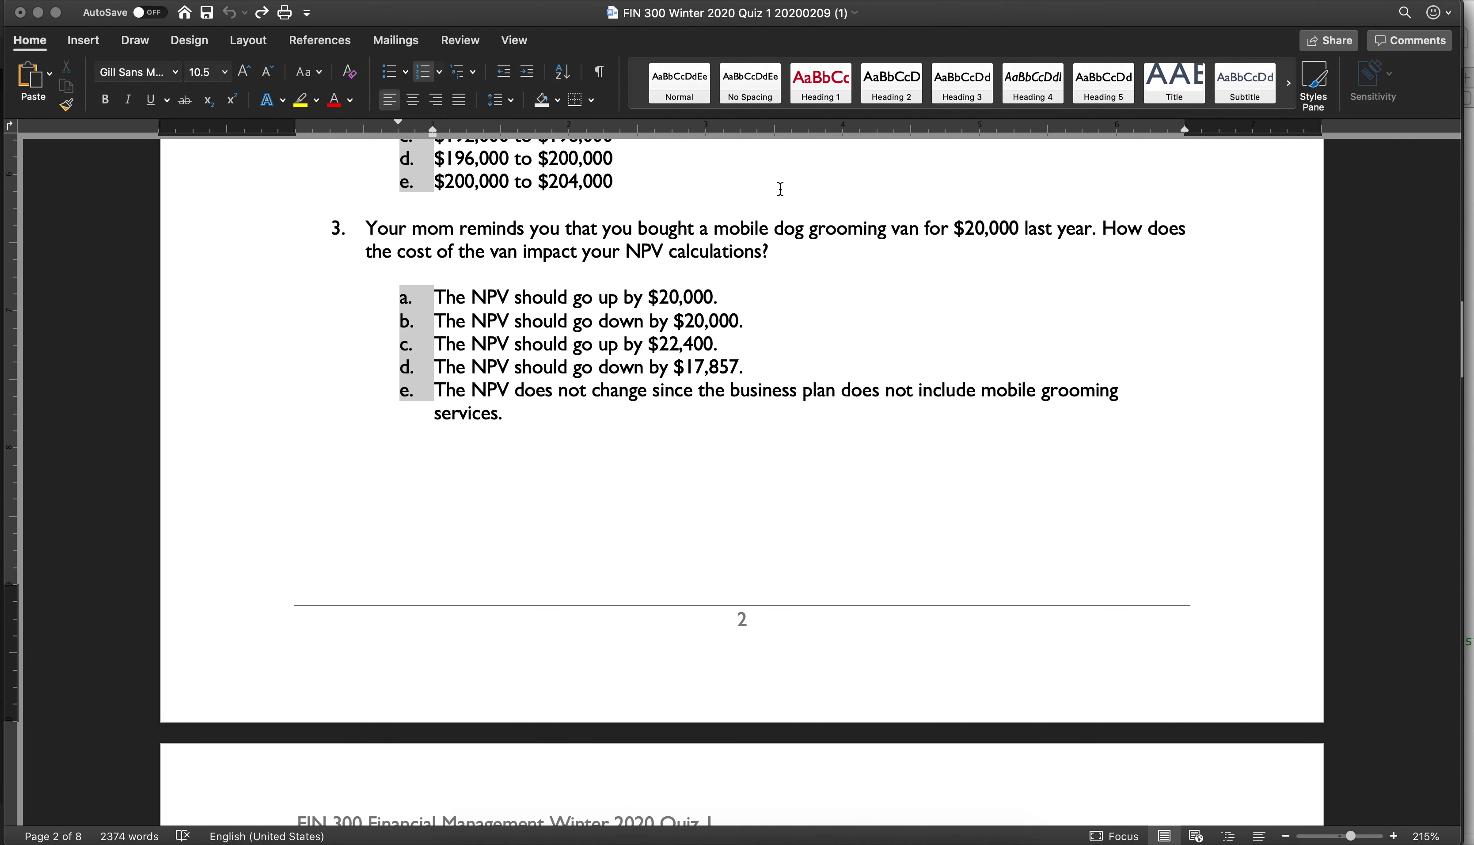
{"action": "scroll", "coordinate": [752, 405], "scroll_direction": "up", "scroll_amount": 15}
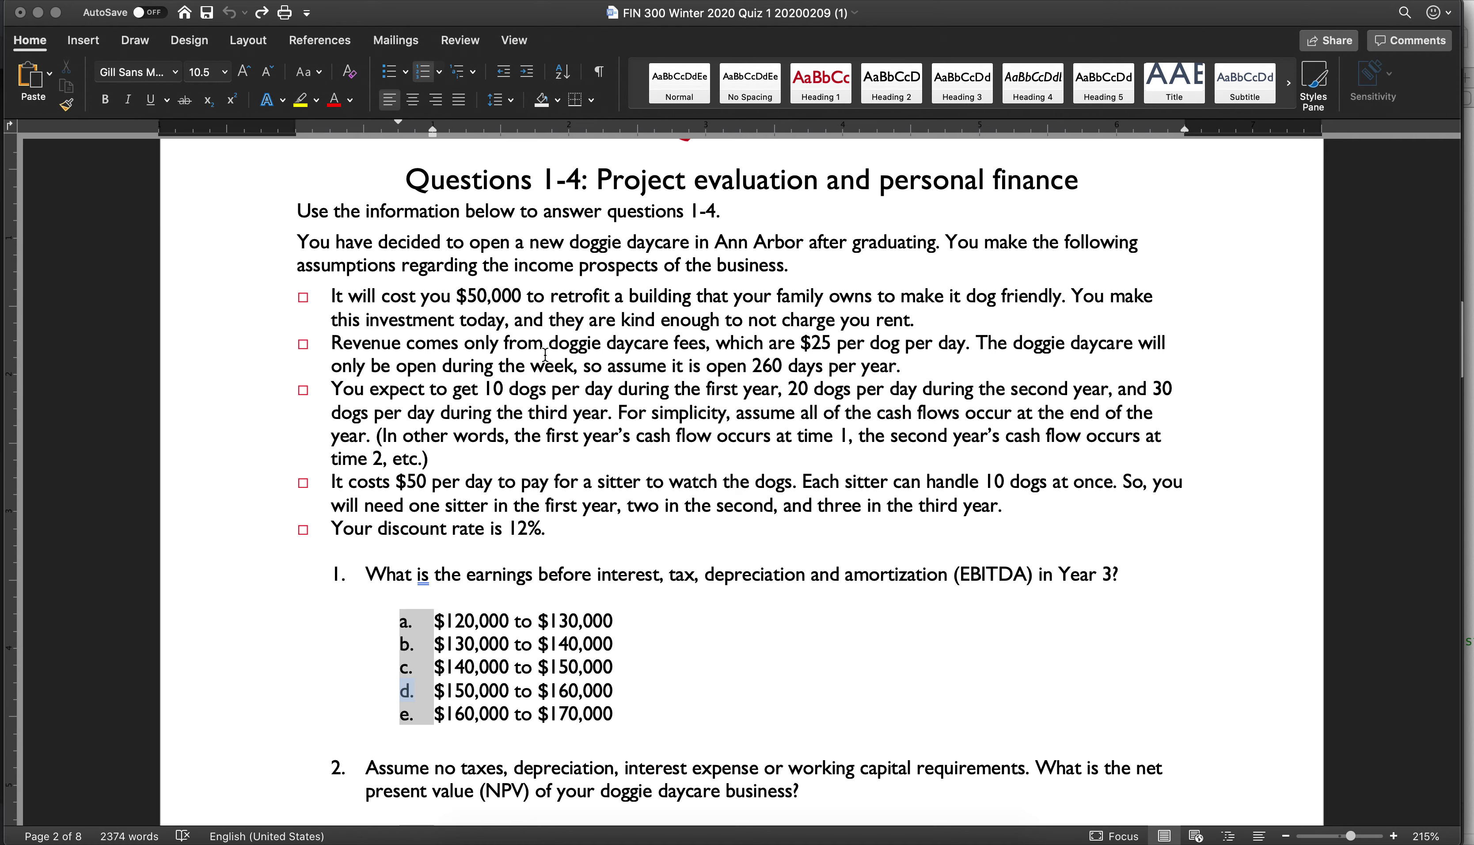
{"action": "scroll", "coordinate": [609, 476], "scroll_direction": "down", "scroll_amount": 15}
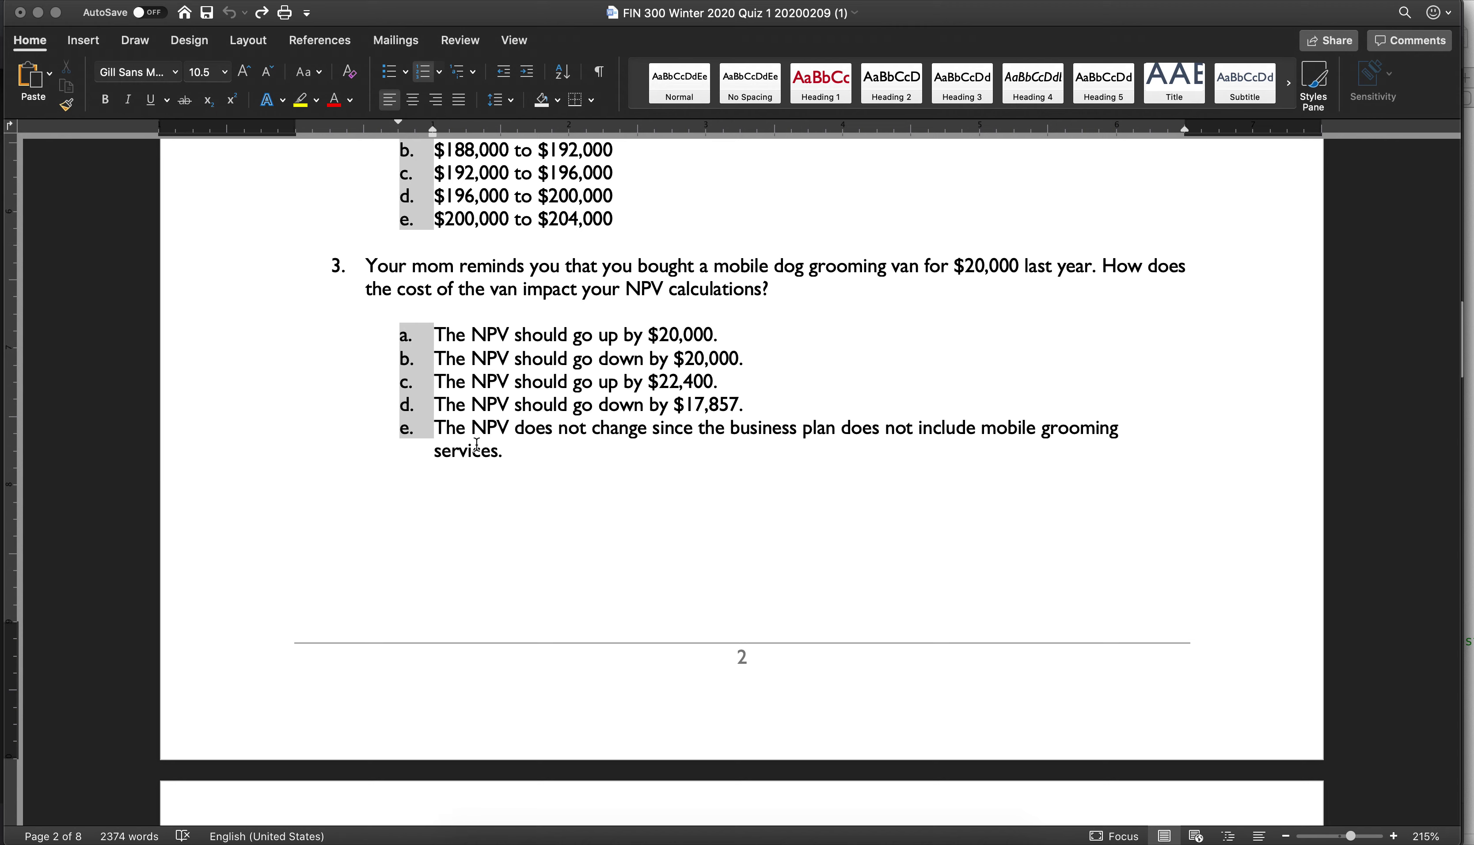
{"action": "scroll", "coordinate": [477, 445], "scroll_direction": "down", "scroll_amount": 10}
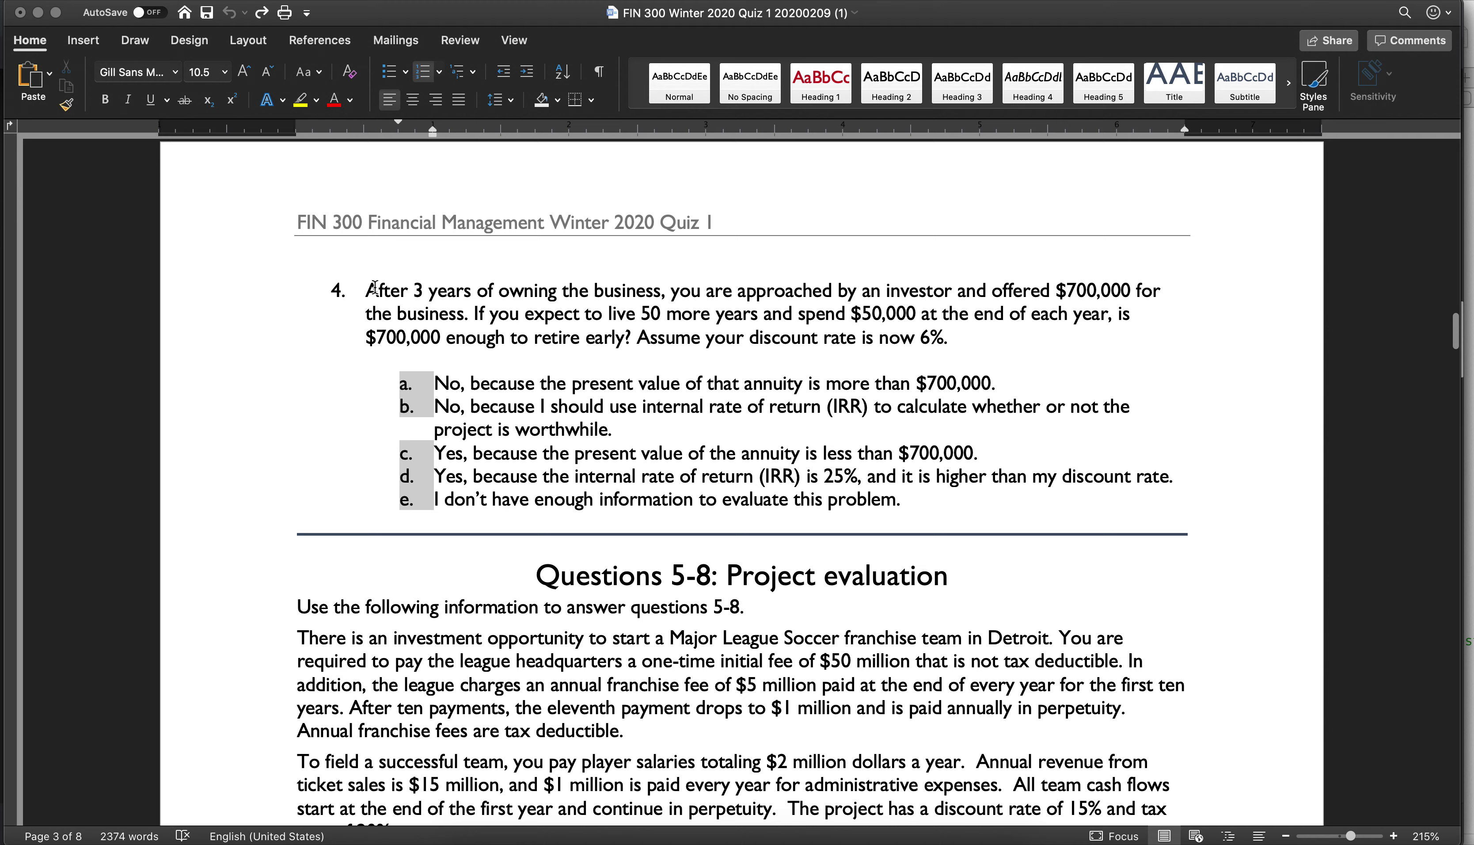
{"action": "left_click_drag", "start_coordinate": [368, 290], "coordinate": [959, 331]}
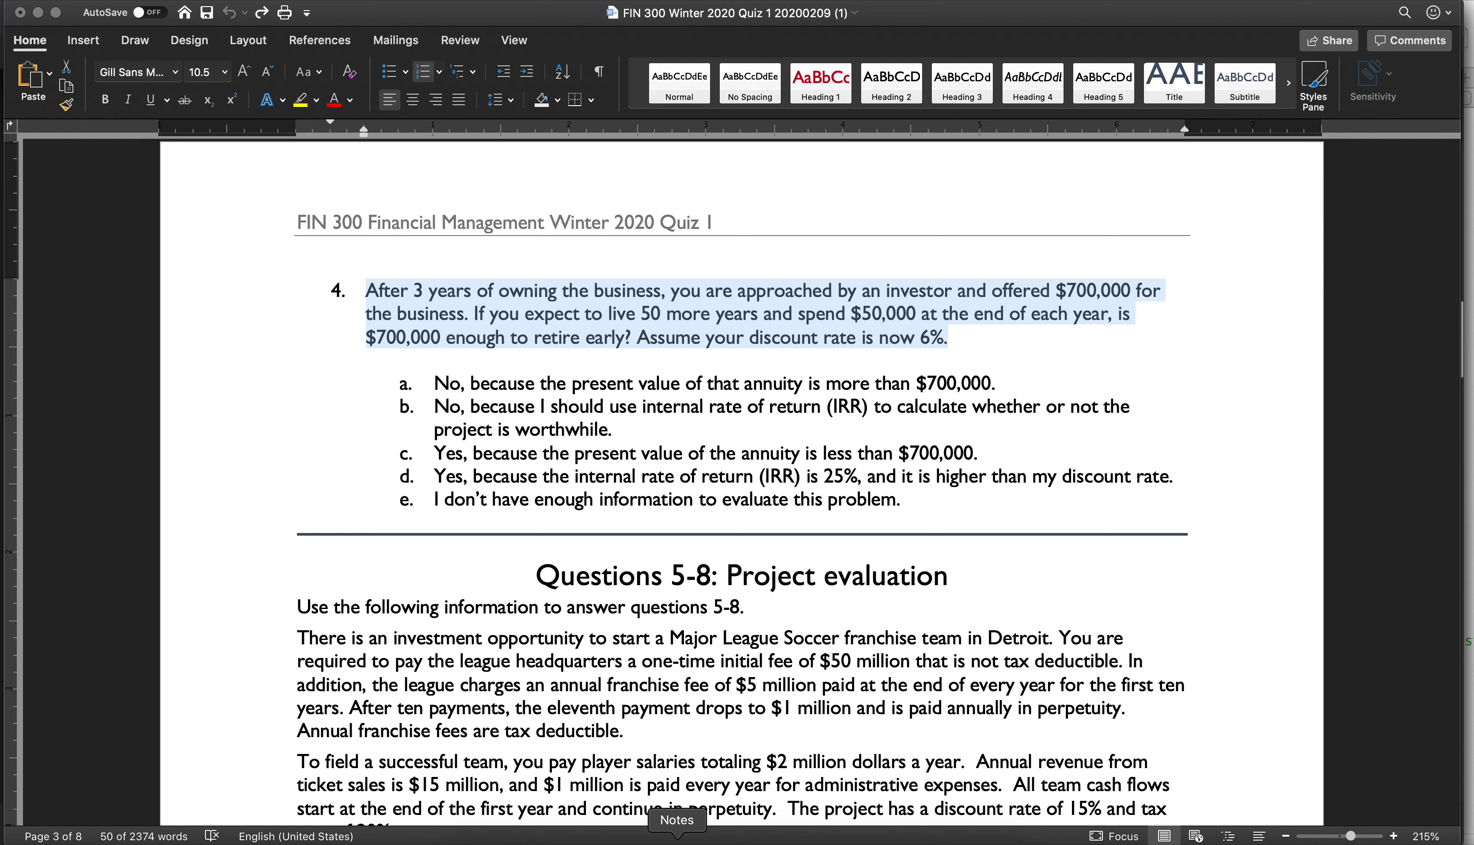
Shade all of column F yellow in Excel.
{"action": "left_click", "coordinate": [772, 825]}
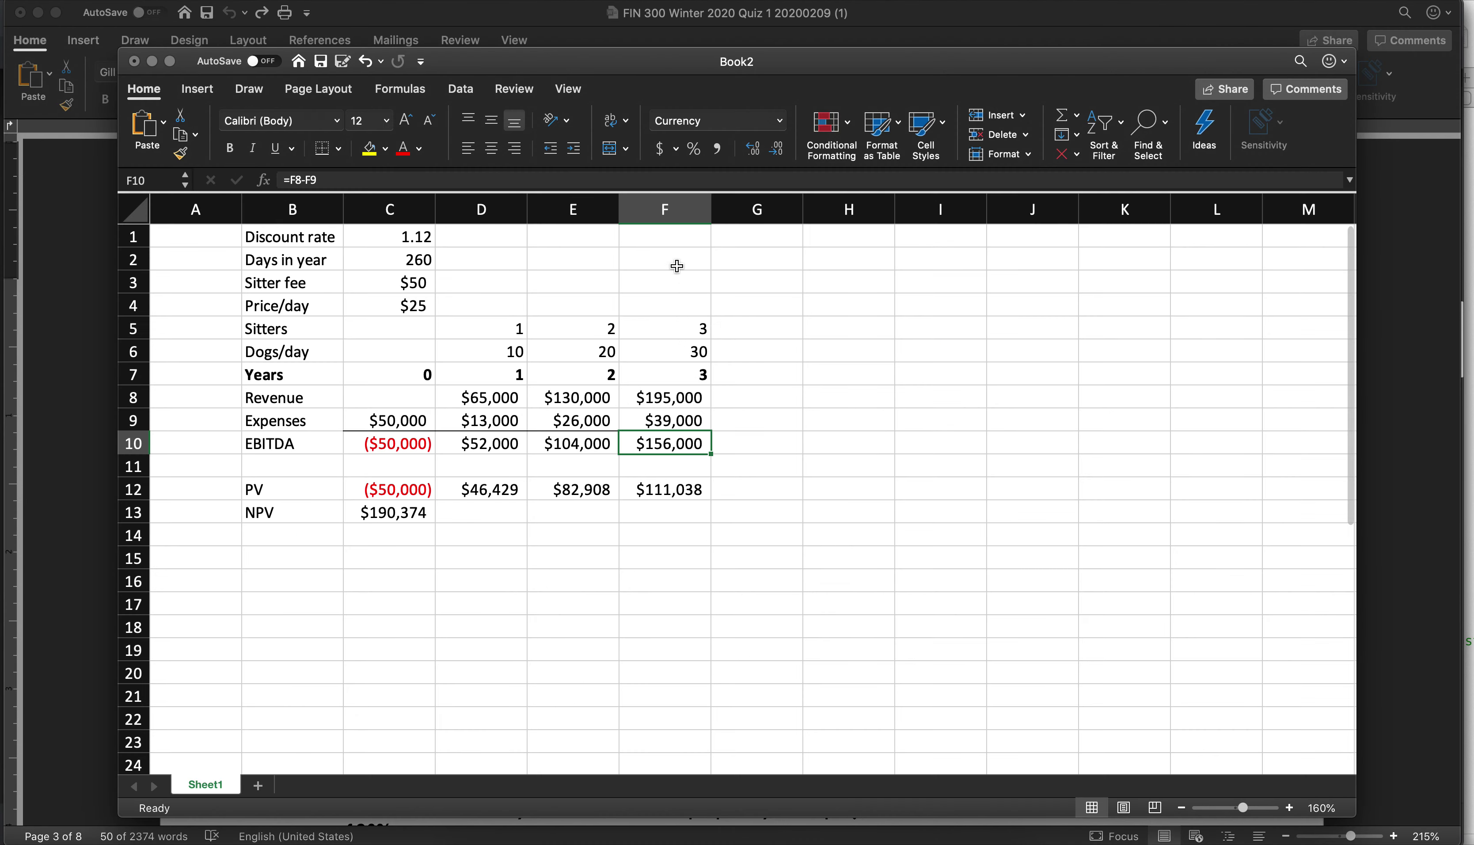
{"action": "left_click", "coordinate": [665, 209]}
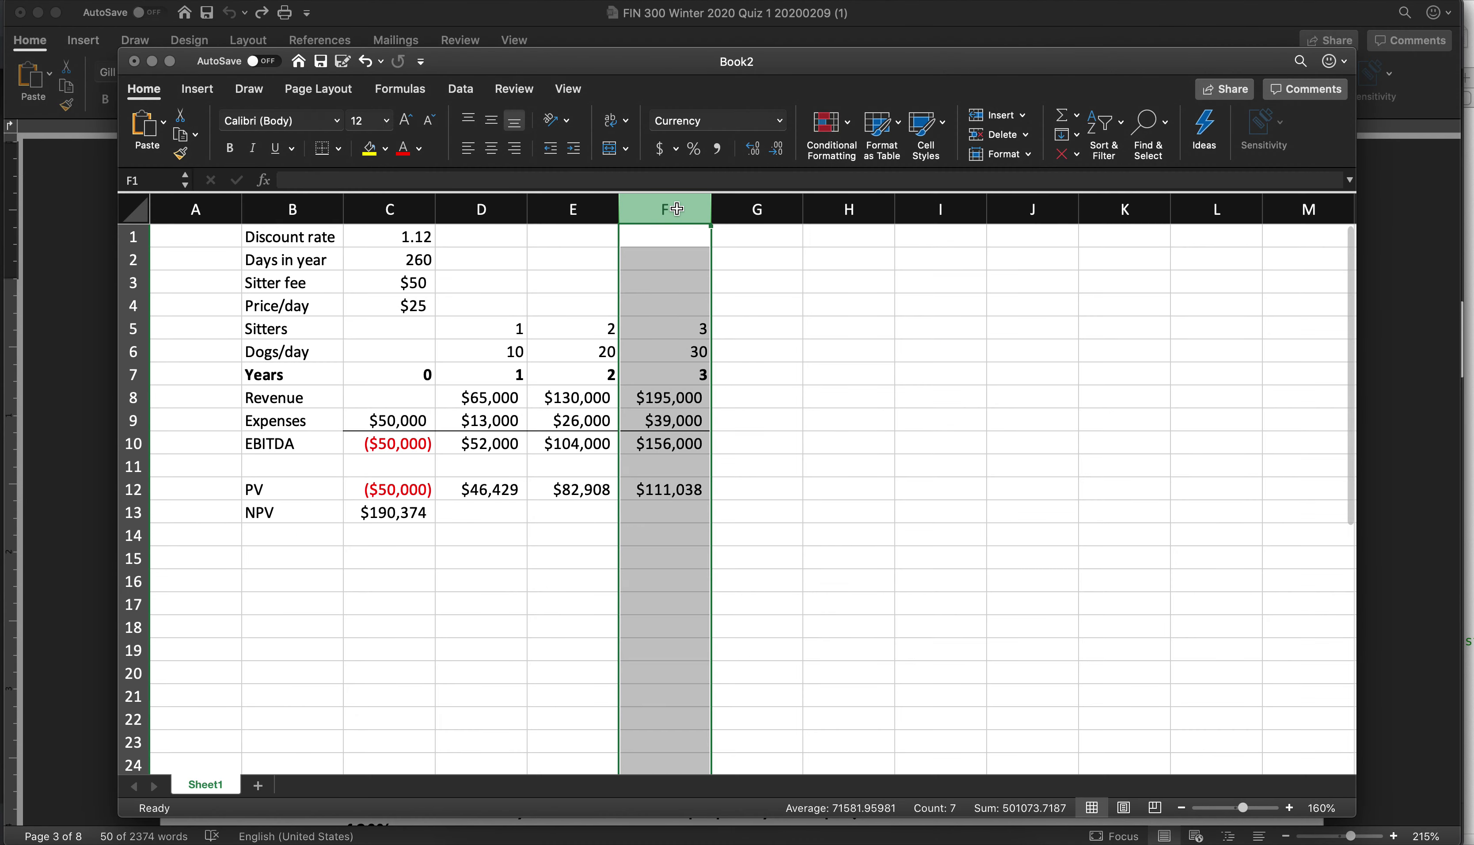
{"action": "left_click", "coordinate": [369, 146]}
{"action": "left_click", "coordinate": [690, 572]}
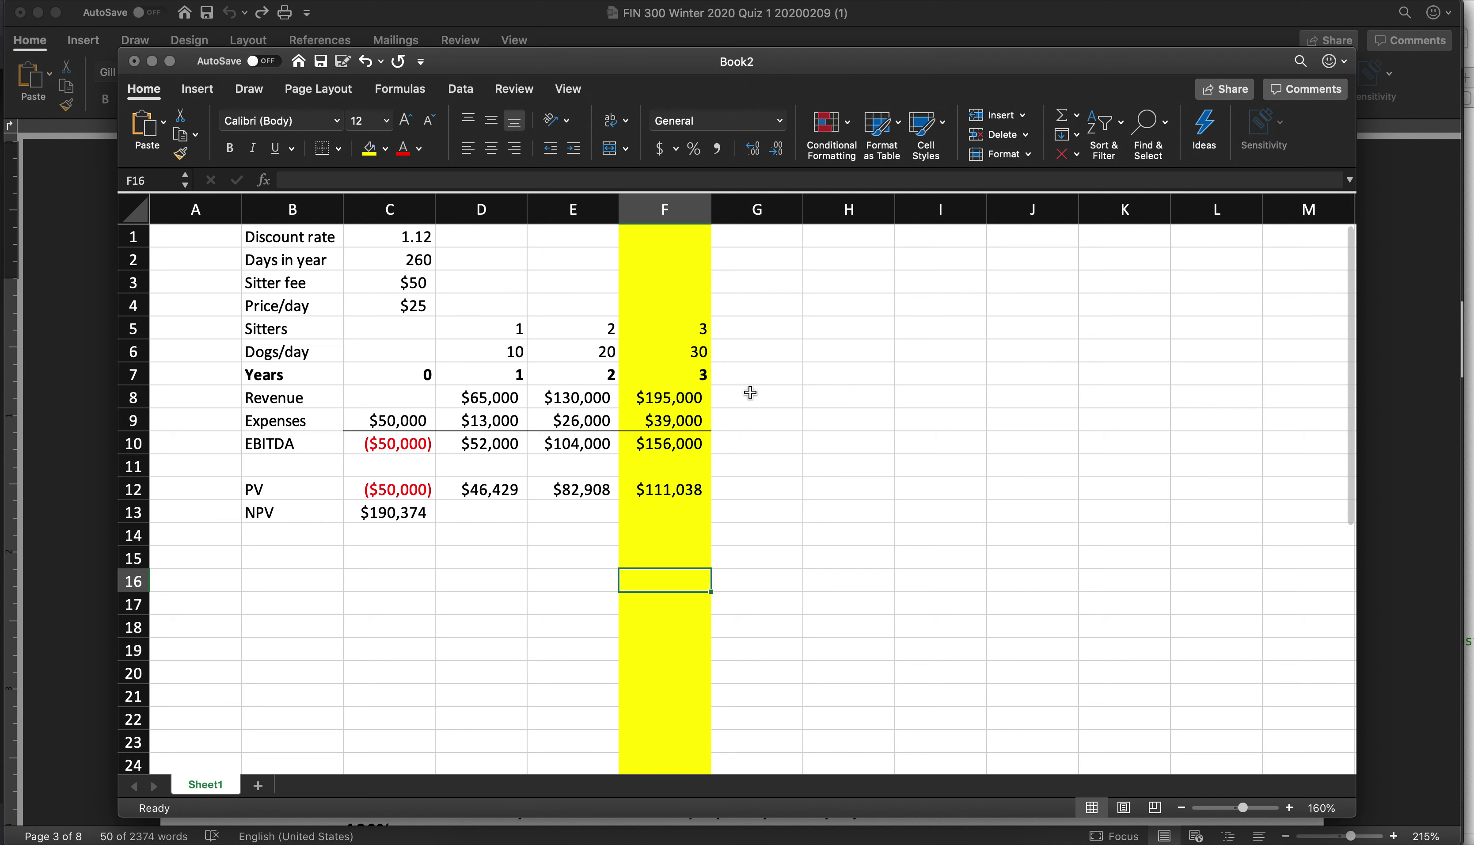
Enter 0 in F15, $700,000 in F17 and the label 'Sell business' in E17.
{"action": "left_click", "coordinate": [678, 563]}
{"action": "type", "text": "0"}
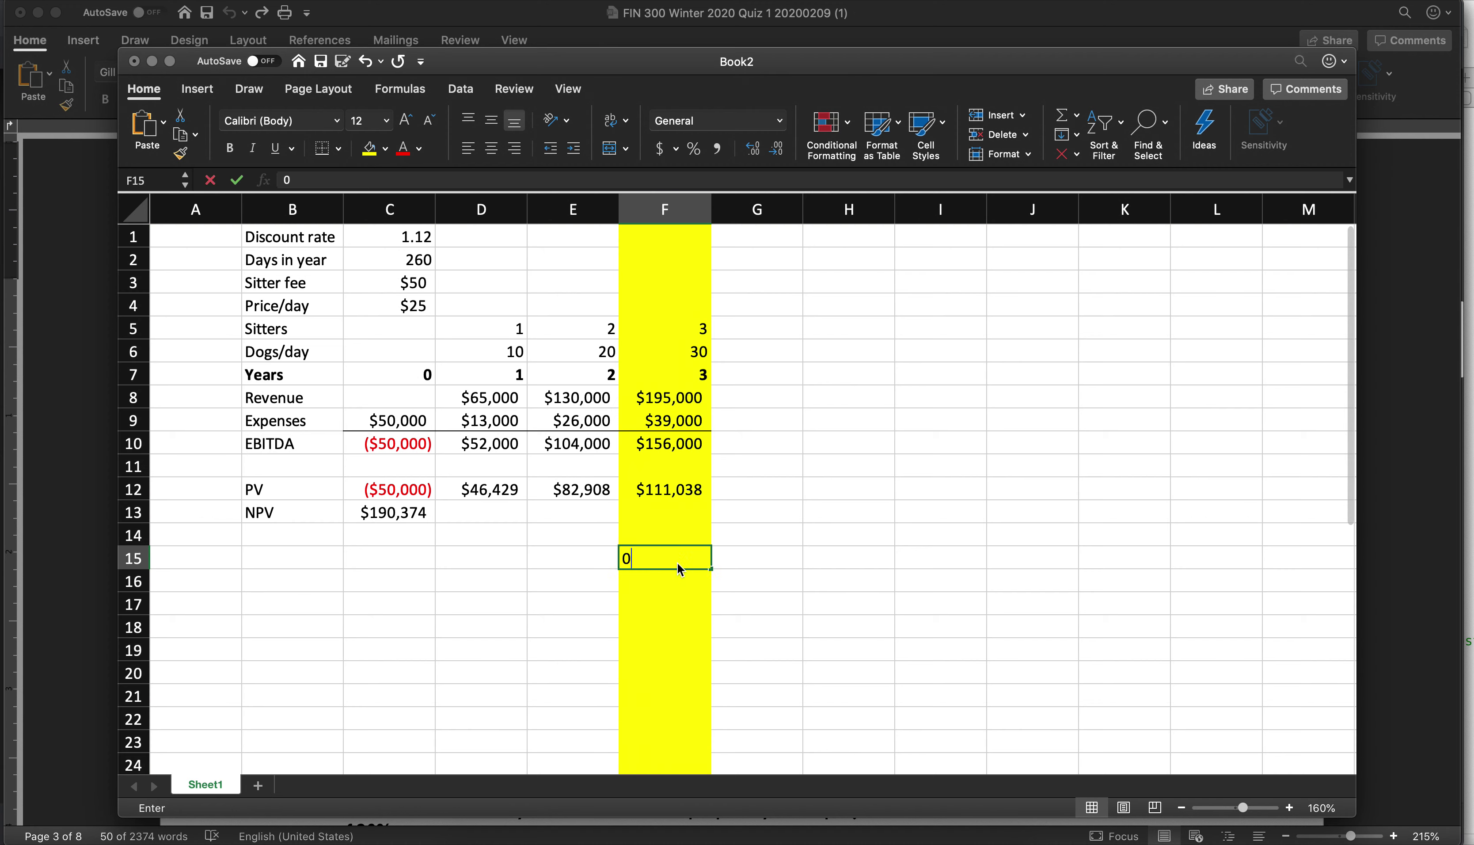
{"action": "key", "text": "Return"}
{"action": "key", "text": "Return"}
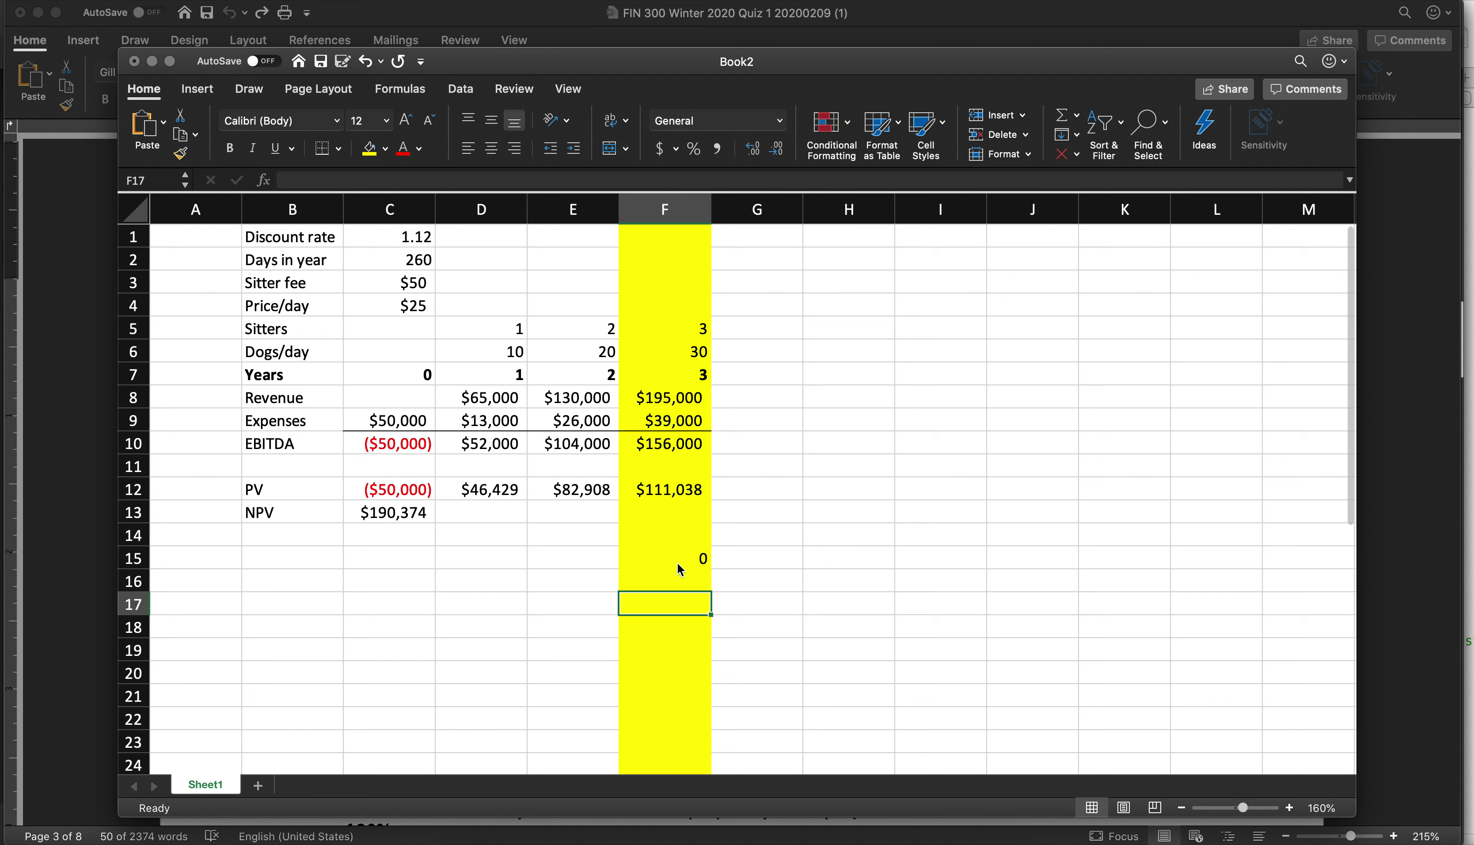
{"action": "type", "text": "$700000"}
{"action": "key", "text": "Return"}
{"action": "key", "text": "Left"}
{"action": "key", "text": "Up"}
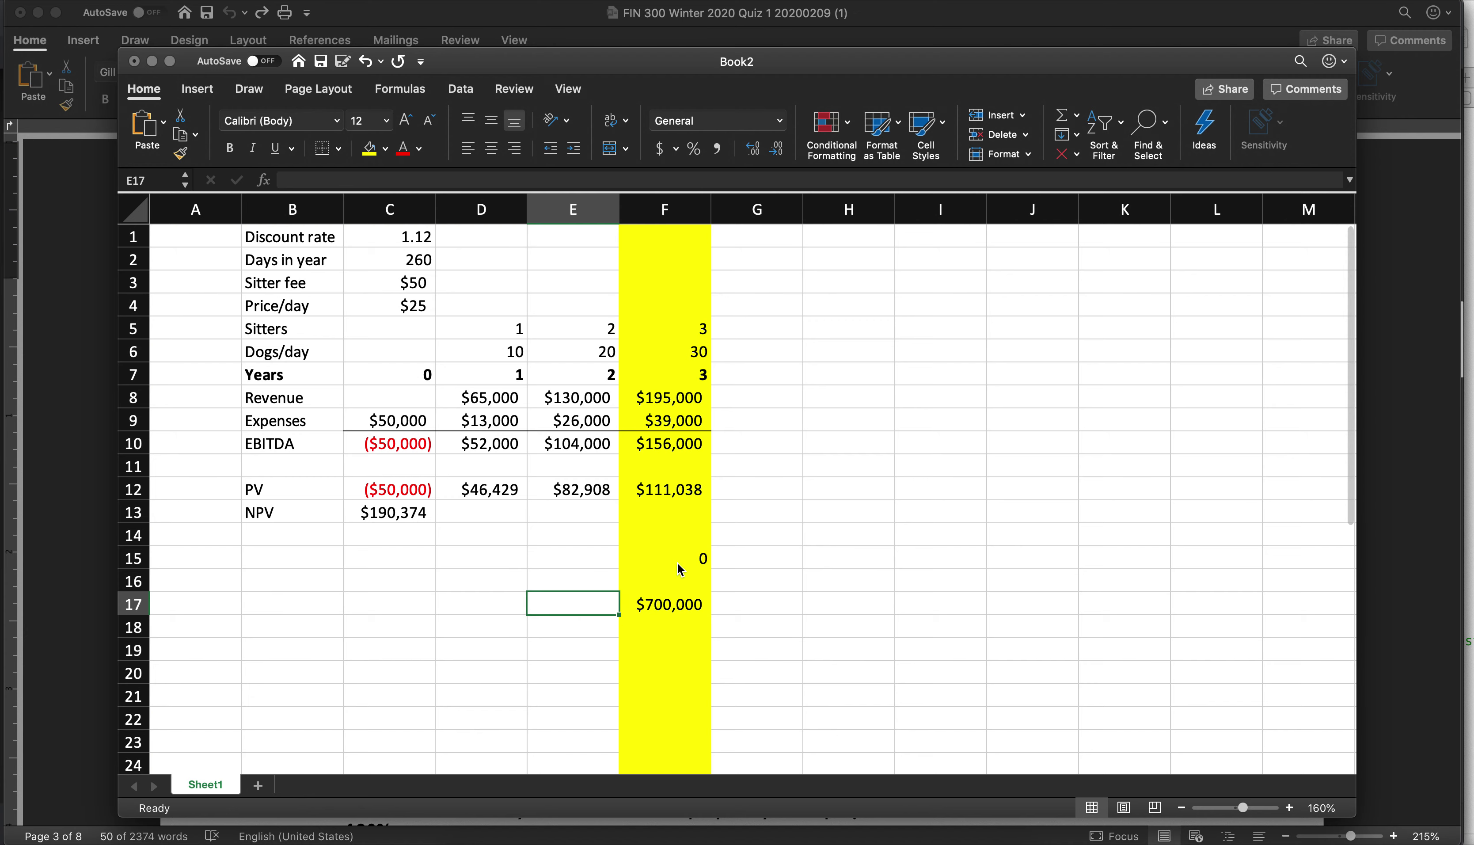
{"action": "type", "text": "Sell bus"}
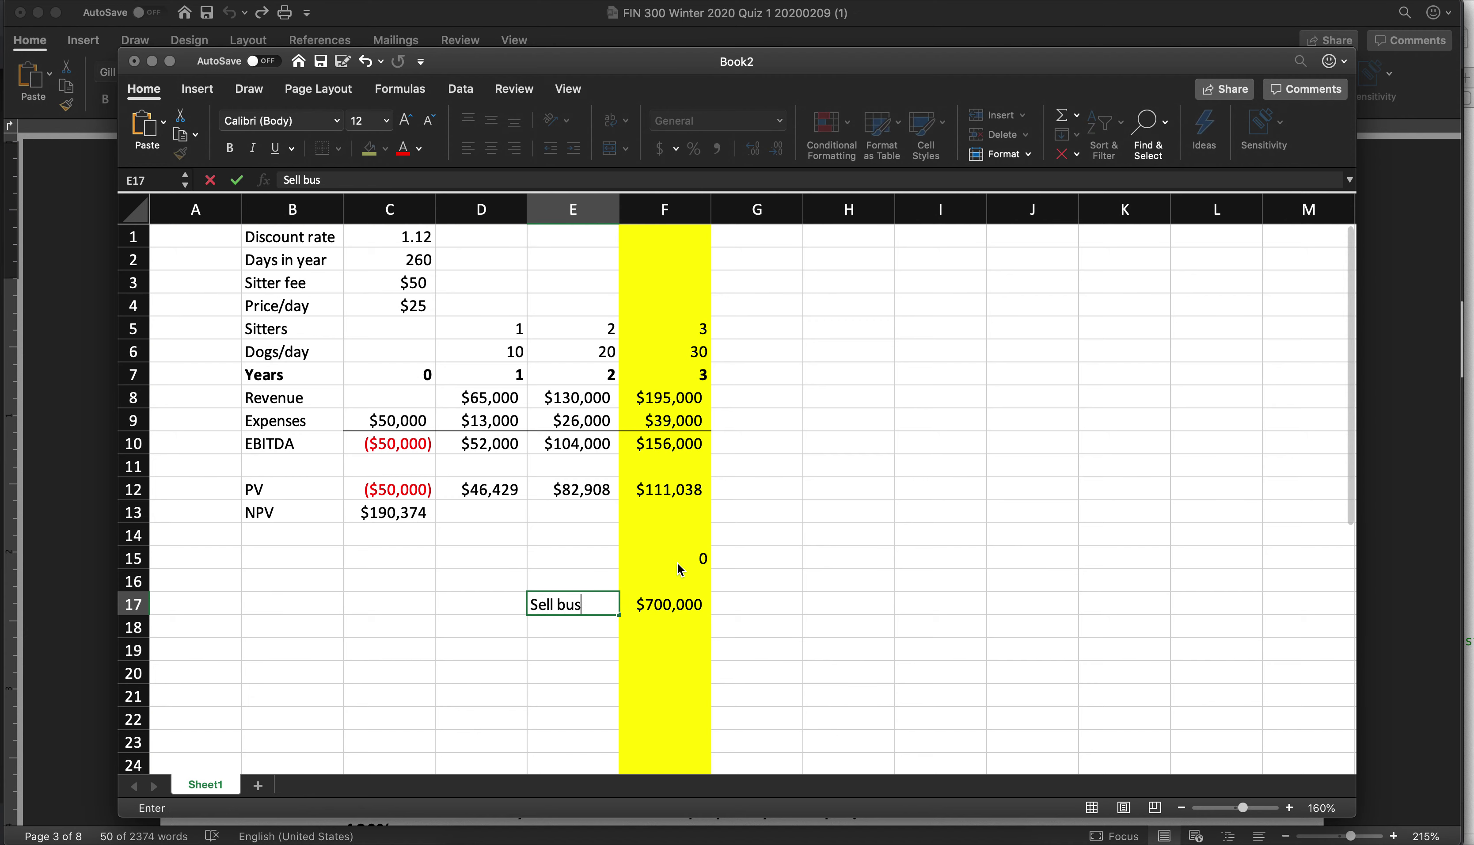
{"action": "type", "text": "iness"}
{"action": "key", "text": "Return"}
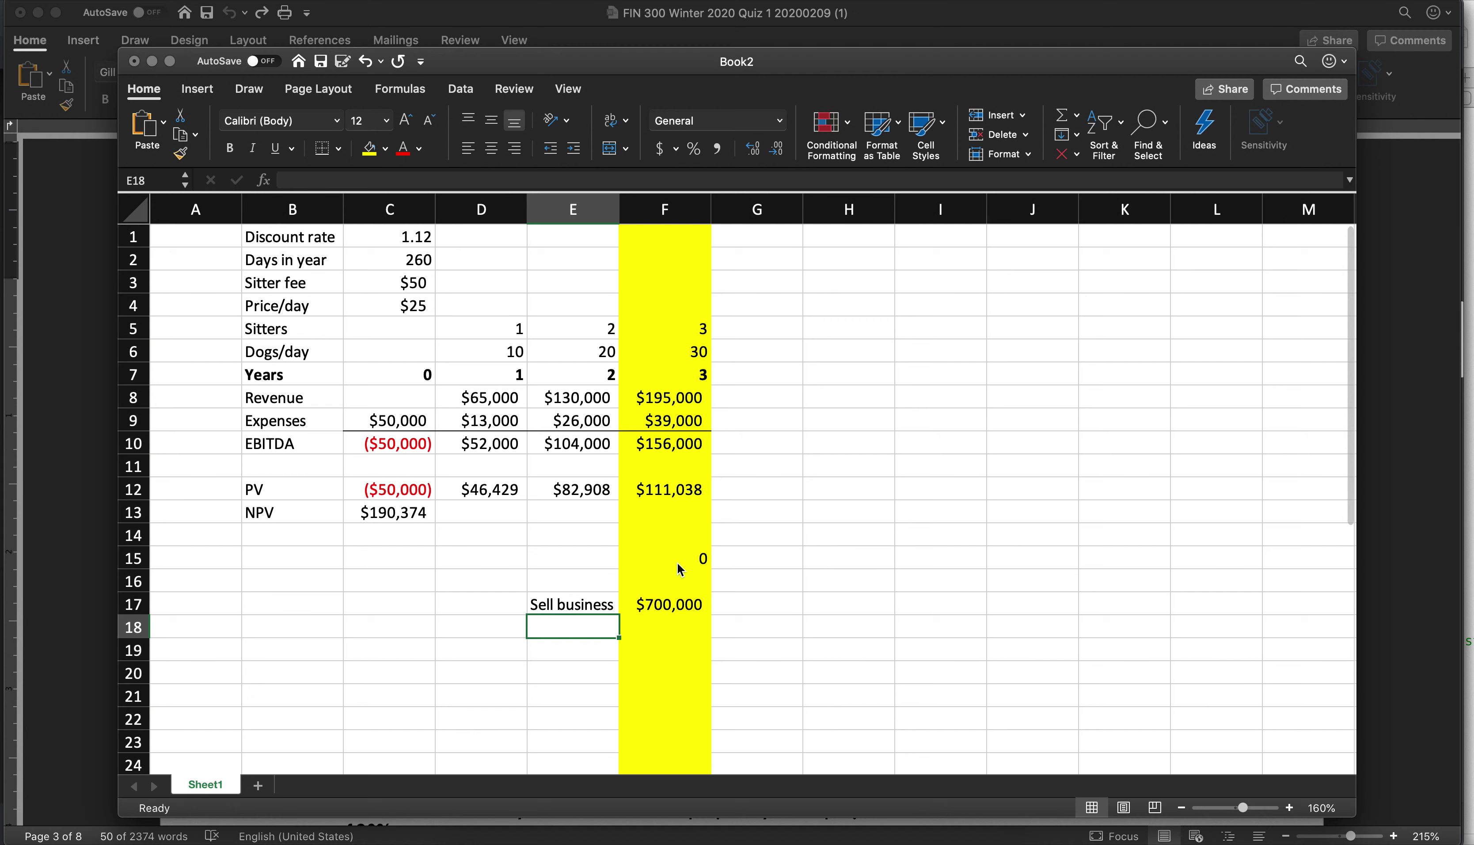
Recheck the Sell business label and $700,000 entry around rows 17–19.
{"action": "key", "text": "Up"}
{"action": "key", "text": "Down"}
{"action": "key", "text": "Down"}
{"action": "key", "text": "Right"}
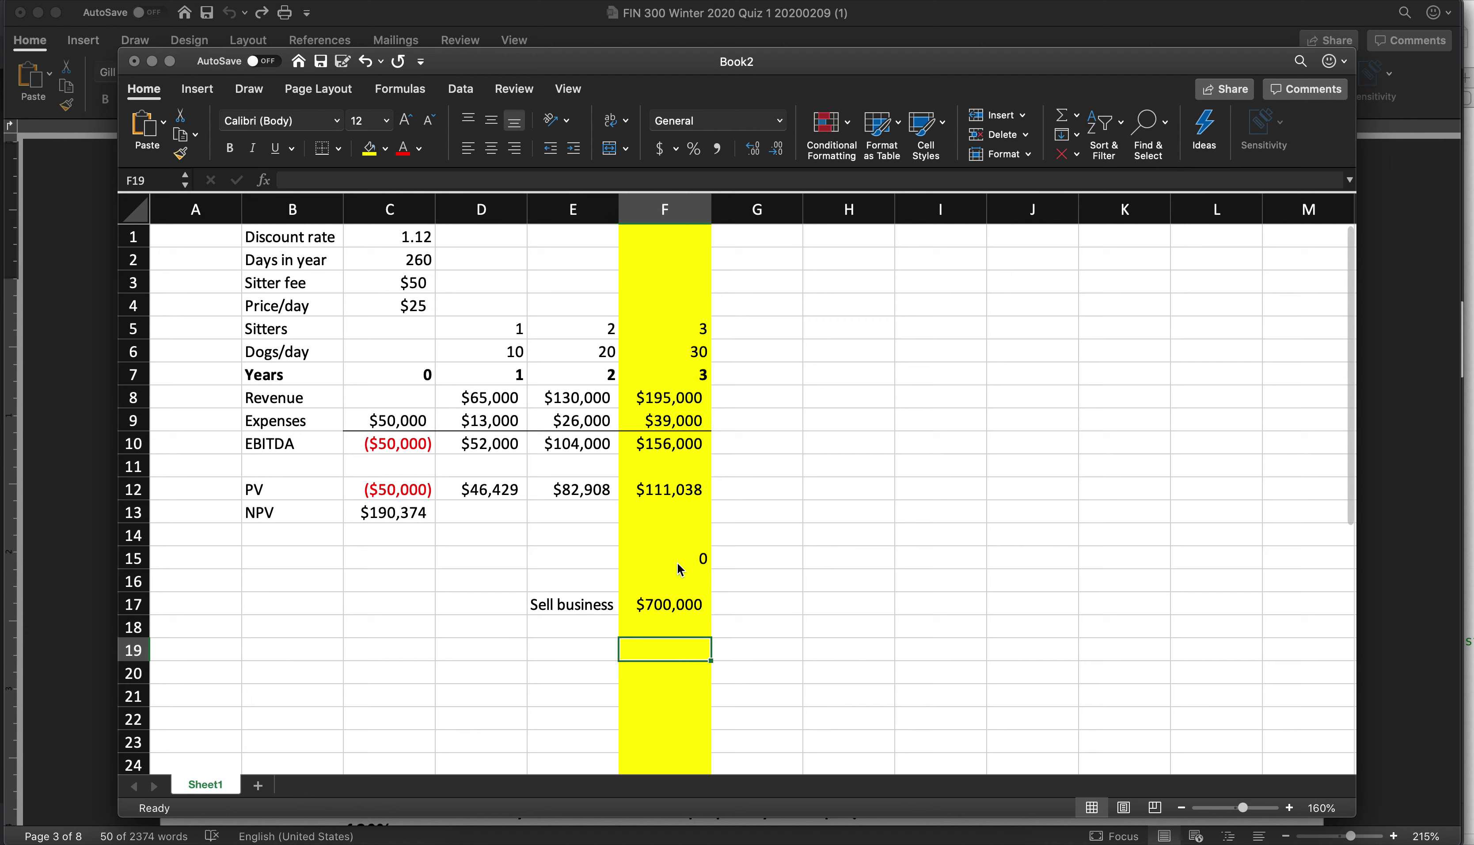
{"action": "key", "text": "Right"}
{"action": "key", "text": "Left"}
{"action": "key", "text": "Up"}
{"action": "key", "text": "Up"}
{"action": "key", "text": "Down"}
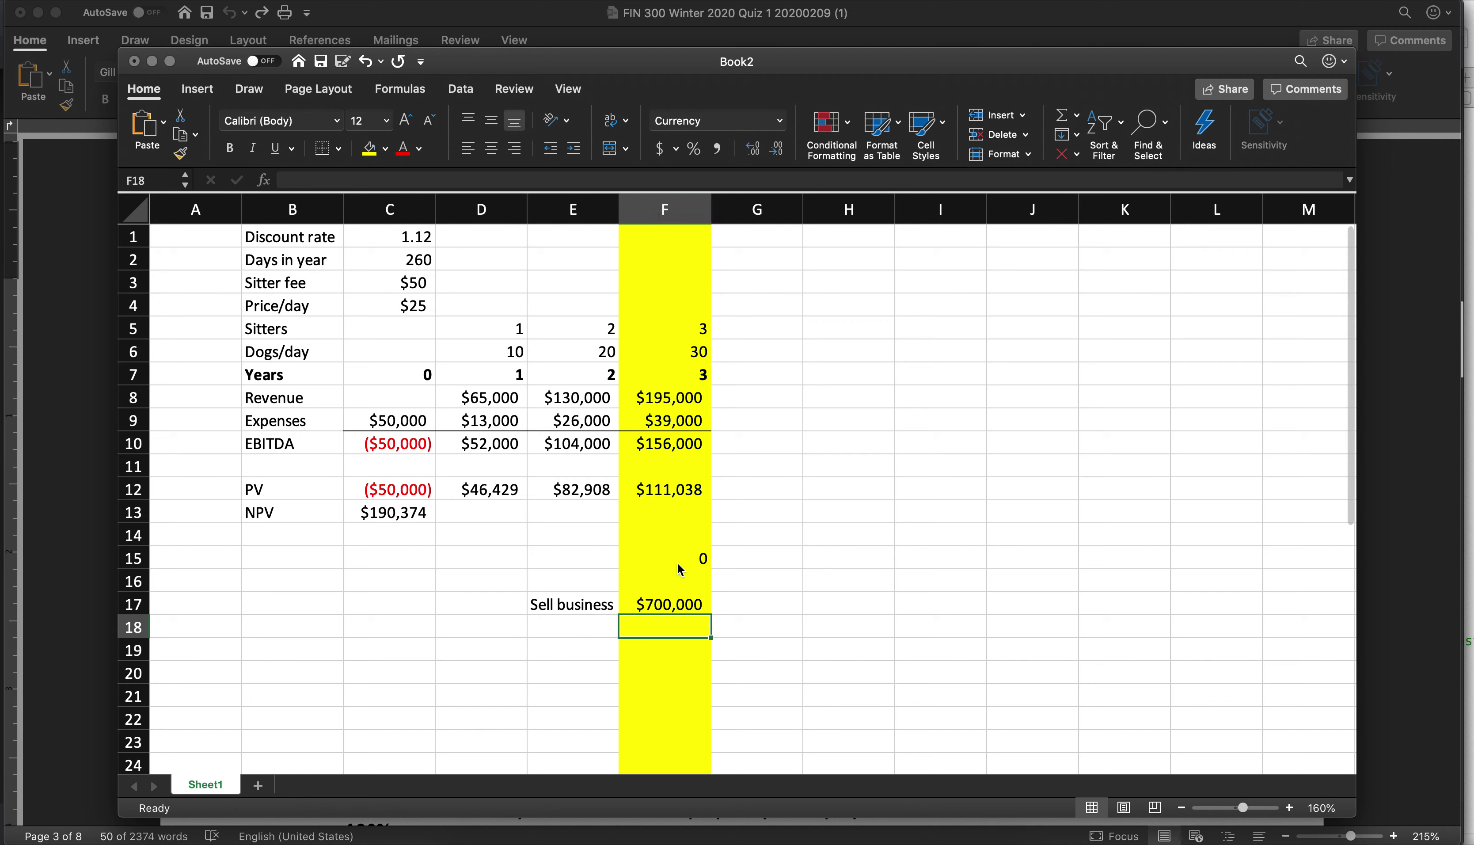
{"action": "key", "text": "Down"}
{"action": "key", "text": "Right"}
{"action": "key", "text": "Right"}
Enter the annuity inputs $50,000, 50 years and 6% in H19:H21.
{"action": "type", "text": "$50,000"}
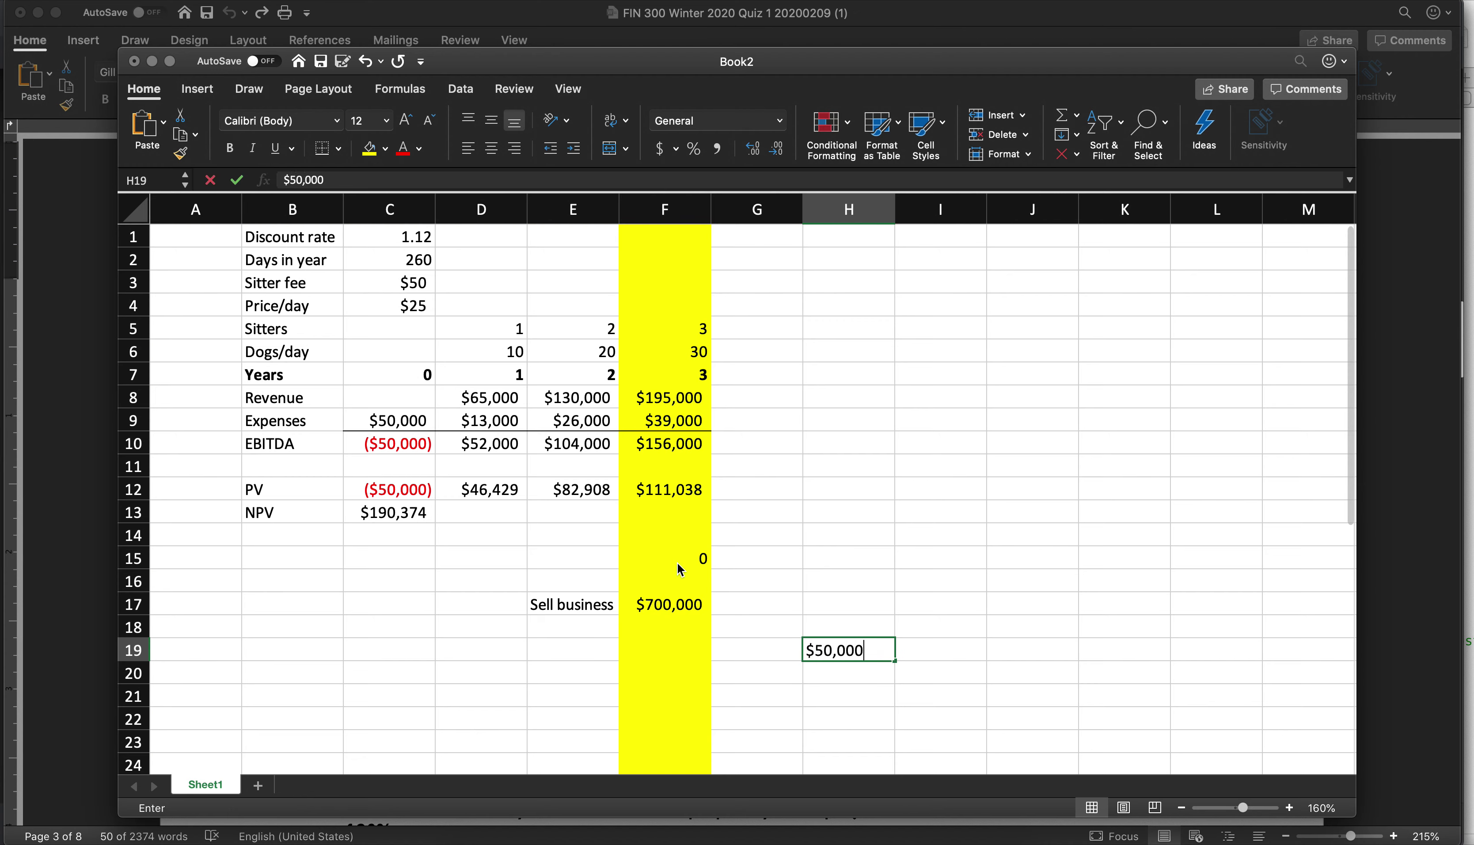
{"action": "key", "text": "Return"}
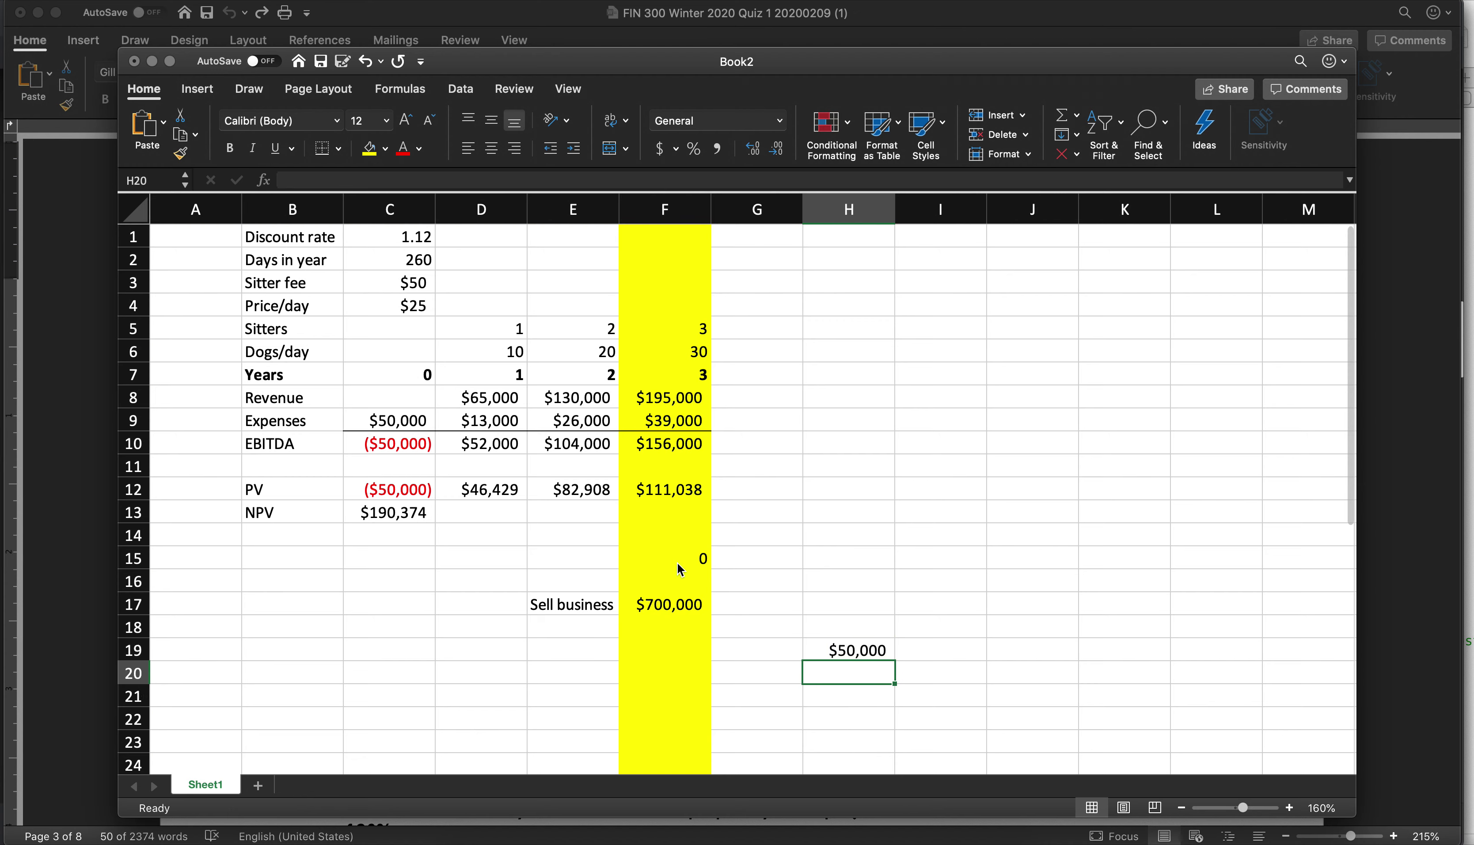
{"action": "key", "text": "Up"}
{"action": "key", "text": "Up"}
{"action": "key", "text": "Up"}
{"action": "key", "text": "Down"}
{"action": "key", "text": "Down"}
{"action": "key", "text": "Down"}
{"action": "type", "text": "50"}
{"action": "key", "text": "Return"}
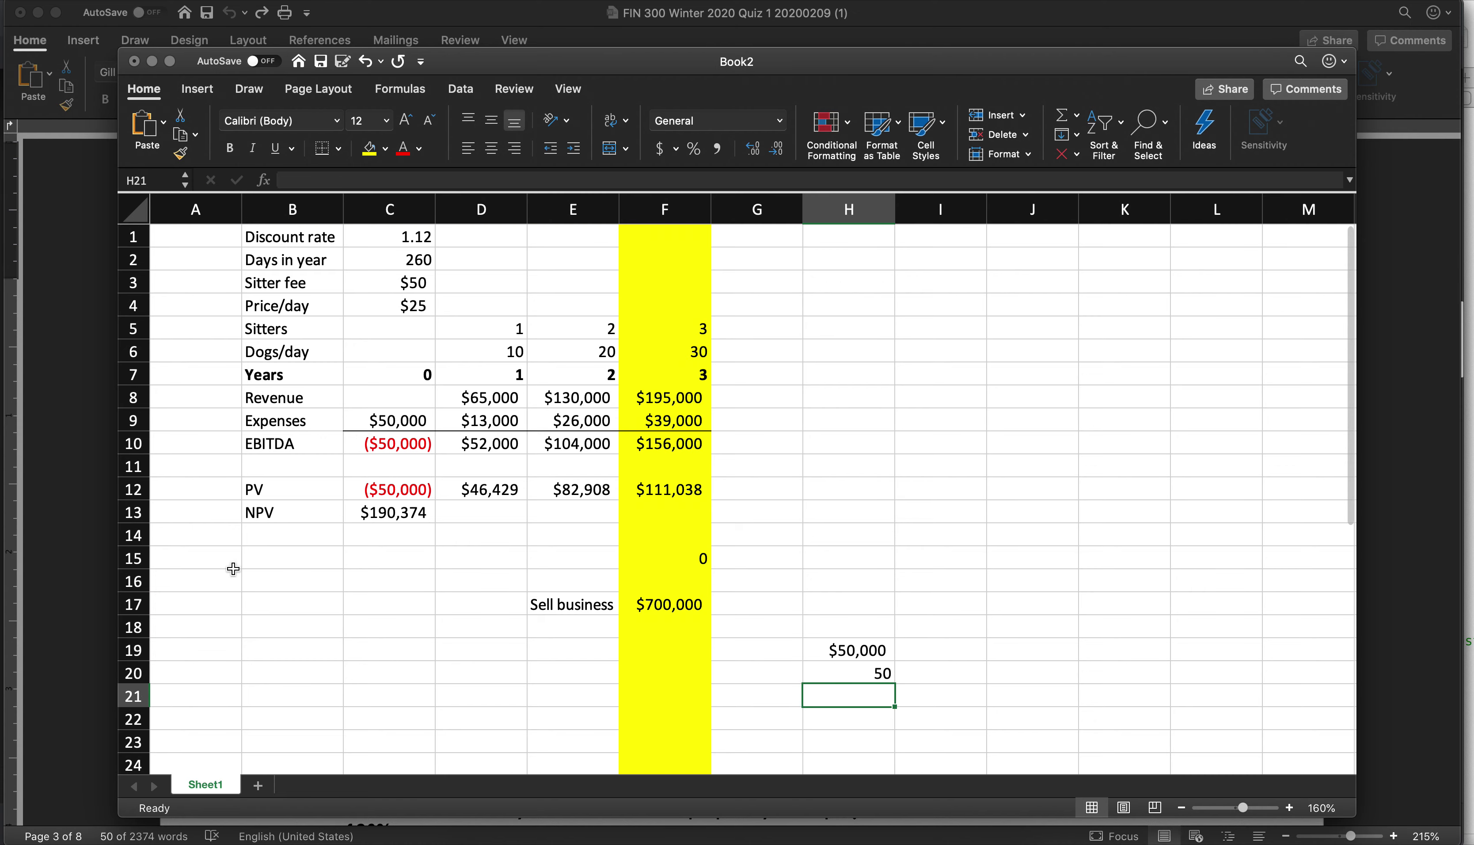
{"action": "left_click", "coordinate": [82, 563]}
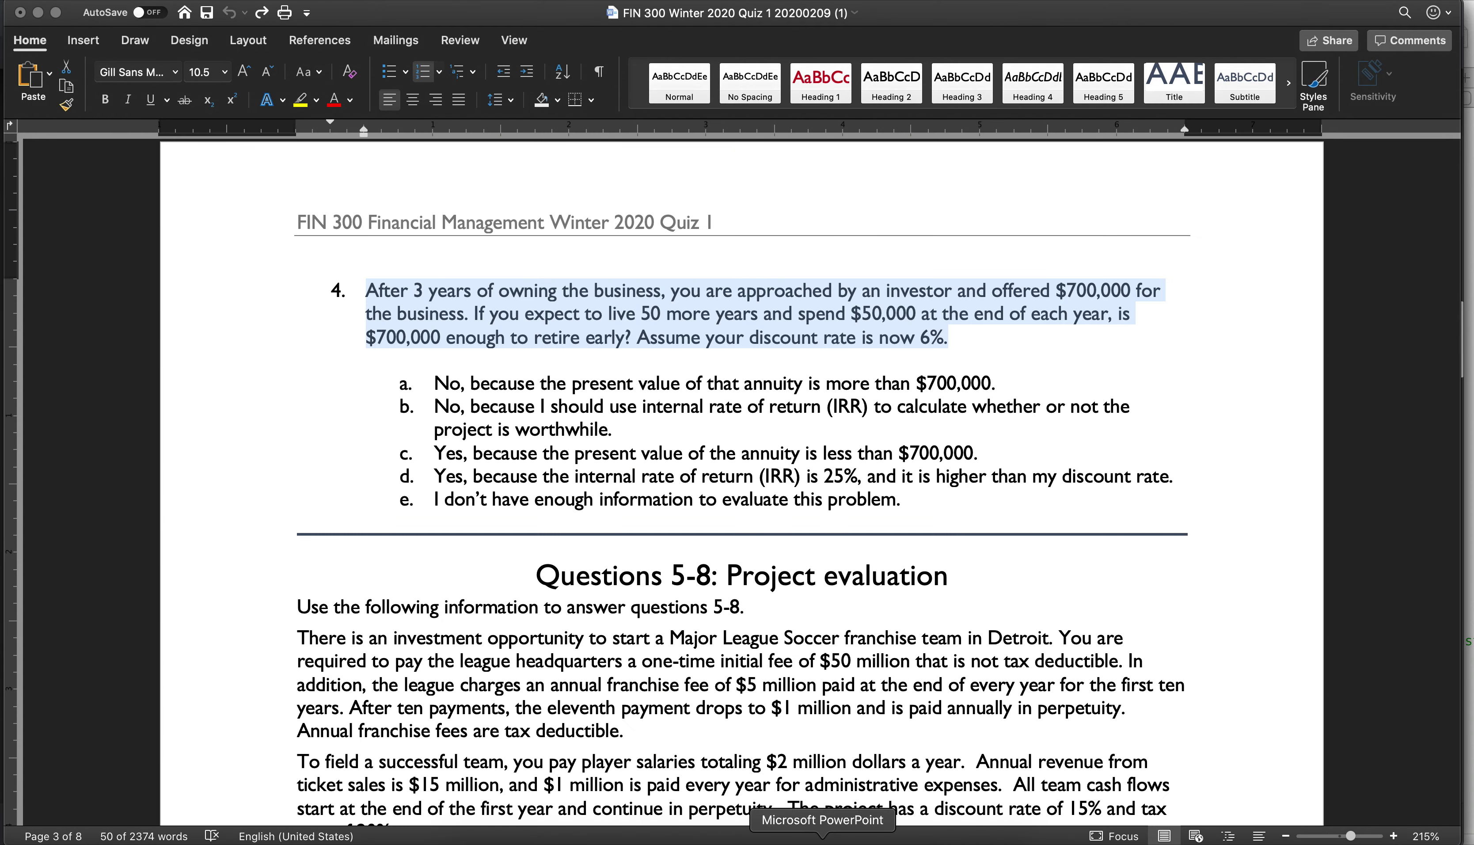
{"action": "left_click", "coordinate": [778, 834]}
{"action": "type", "text": "6%"}
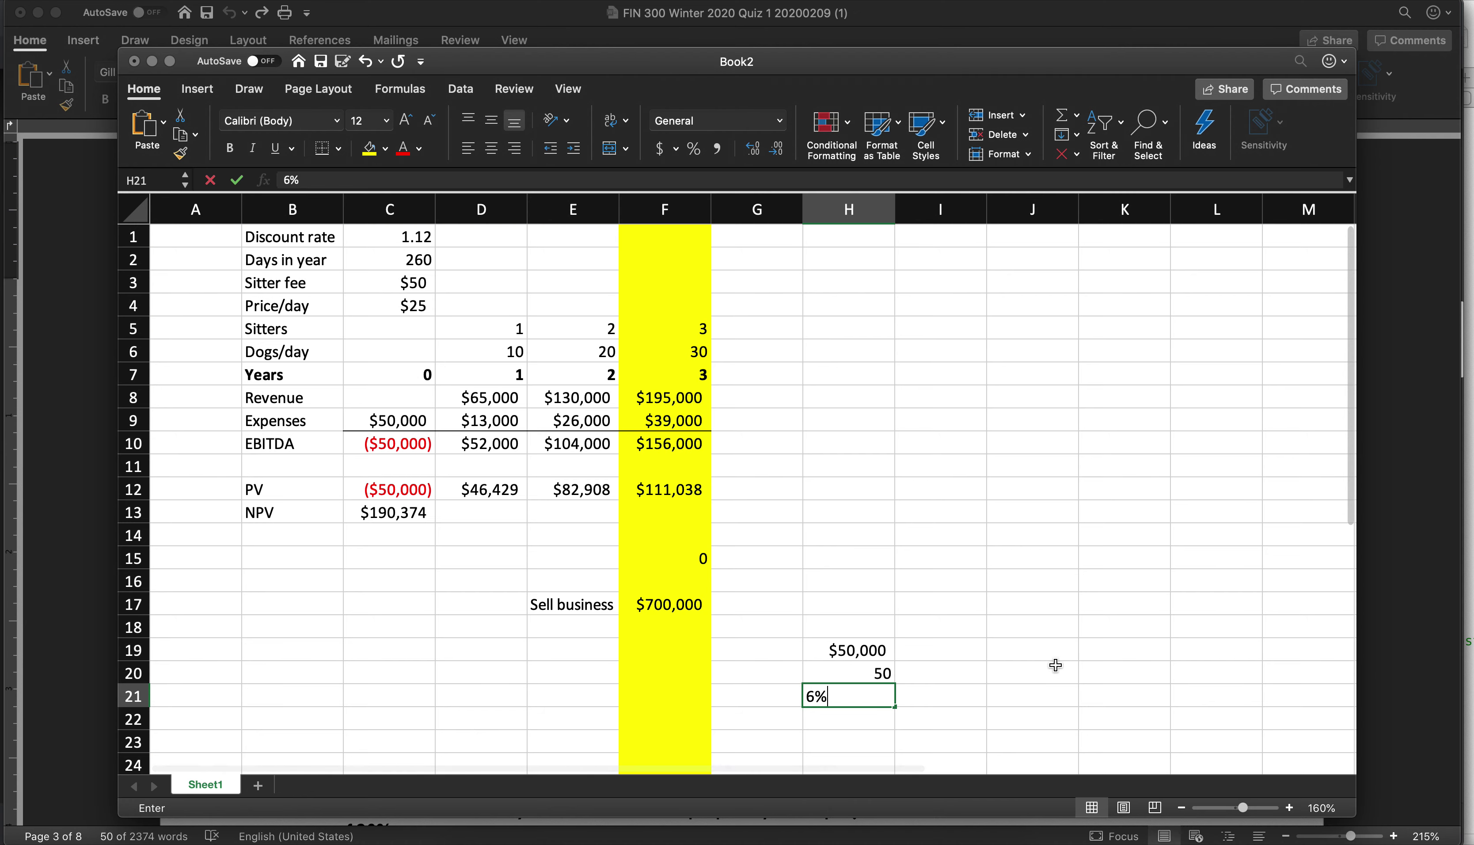
{"action": "key", "text": "Return"}
{"action": "key", "text": "Up"}
{"action": "key", "text": "Up"}
{"action": "key", "text": "Up"}
{"action": "key", "text": "Up"}
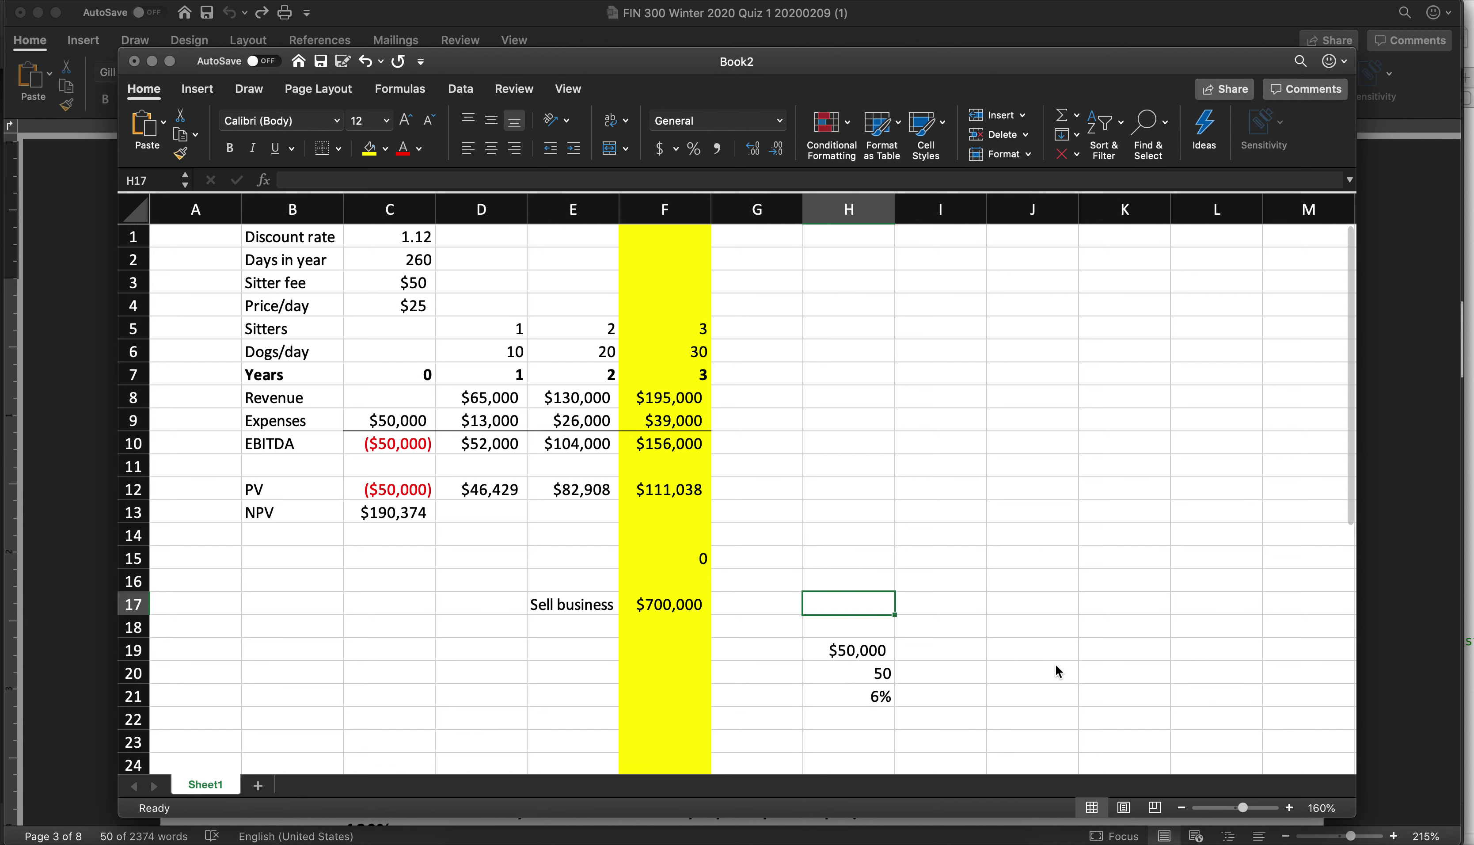
{"action": "key", "text": "Down"}
{"action": "key", "text": "shift+Down"}
{"action": "key", "text": "shift+Down"}
{"action": "key", "text": "shift+Down"}
{"action": "key", "text": "shift+Up"}
{"action": "key", "text": "shift+Up"}
{"action": "key", "text": "shift+Down"}
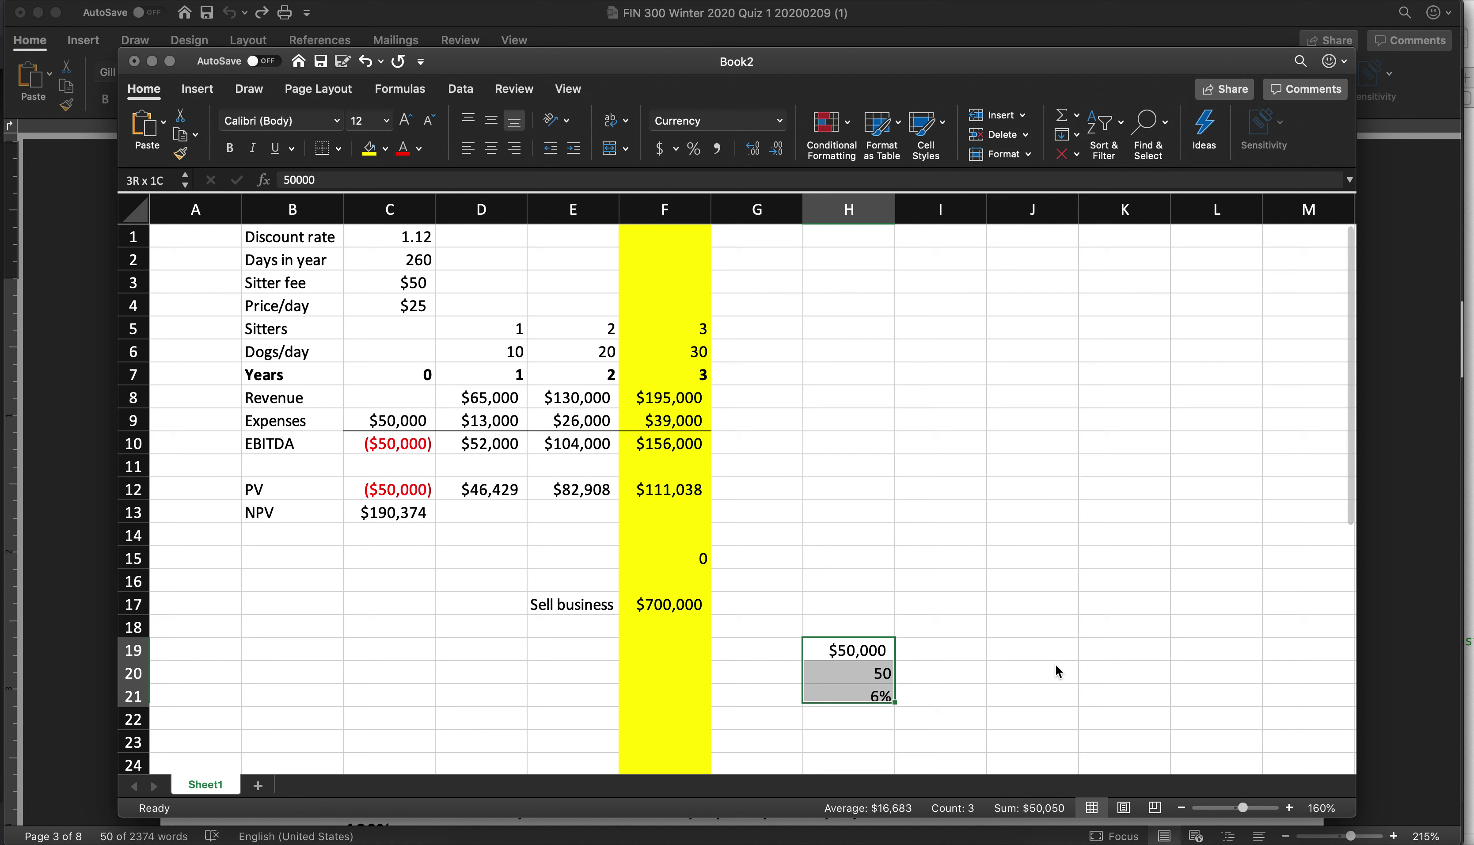
Build a year timeline 0 through 4 across J16:N16.
{"action": "key", "text": "Up"}
{"action": "key", "text": "Up"}
{"action": "key", "text": "Up"}
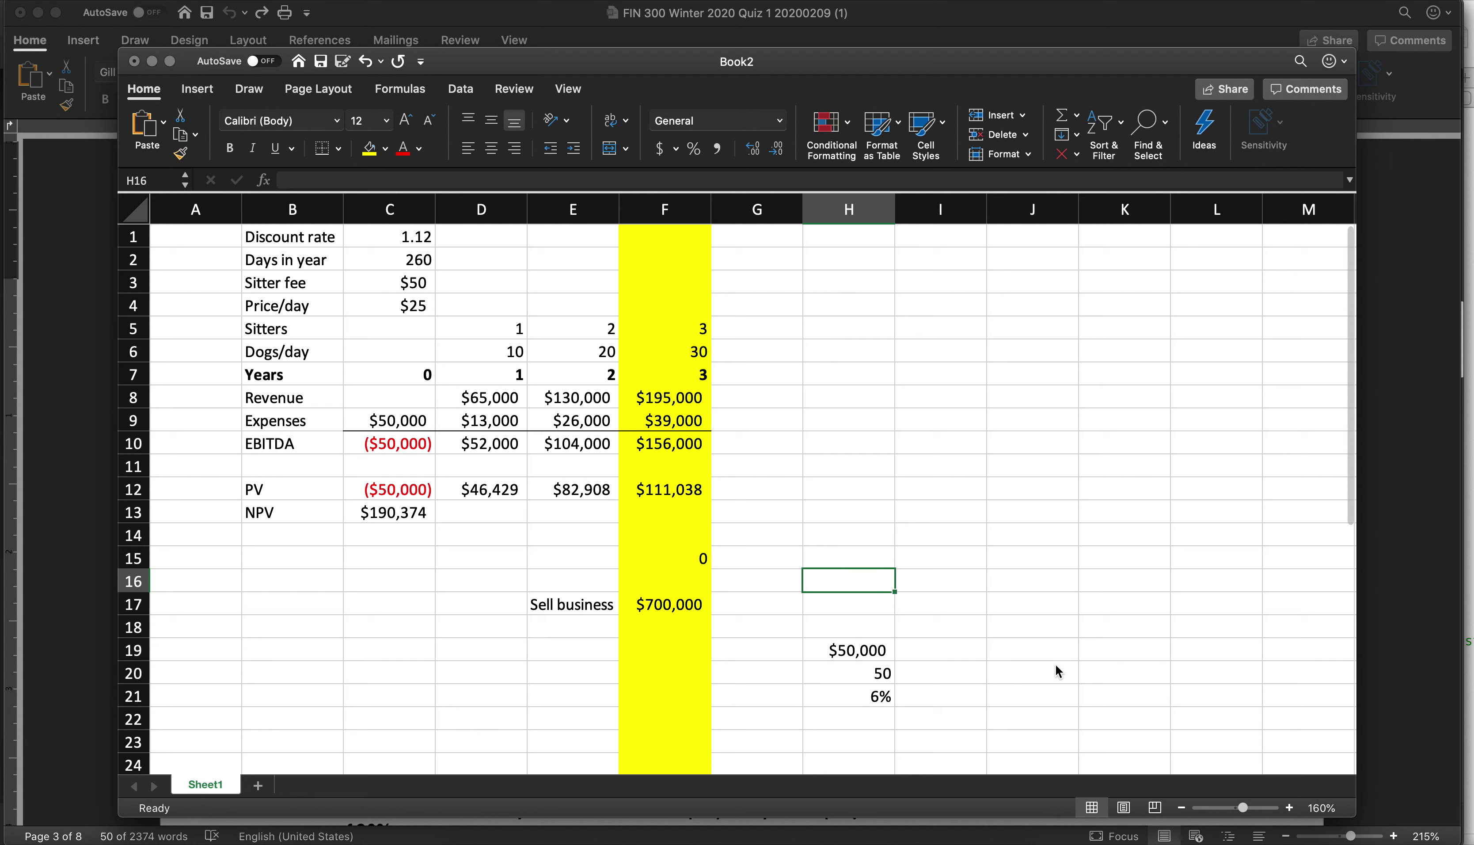
{"action": "key", "text": "Right"}
{"action": "key", "text": "Right"}
{"action": "type", "text": "0"}
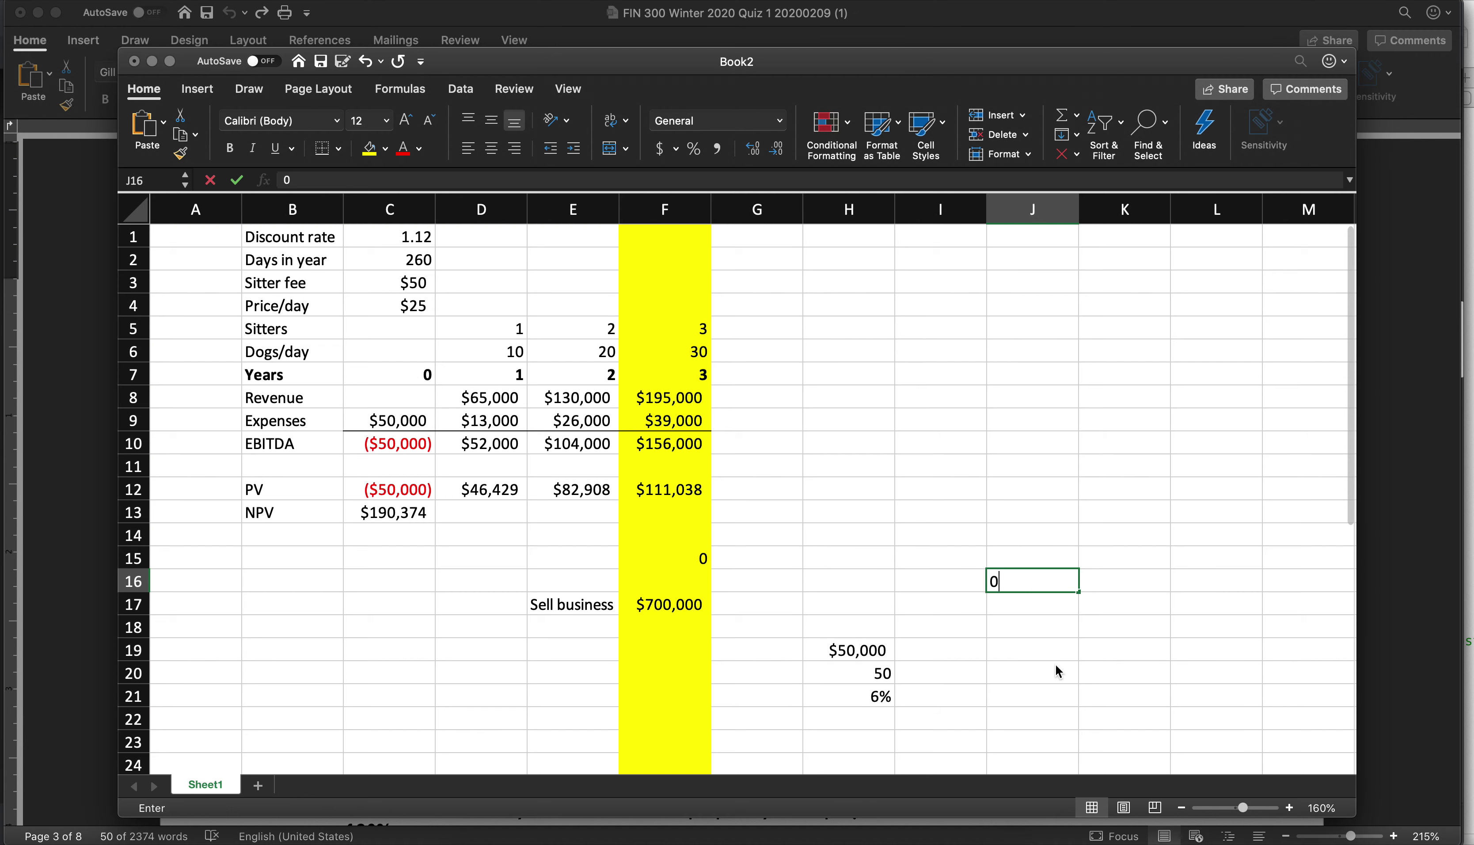
{"action": "key", "text": "Right"}
{"action": "type", "text": "1"}
{"action": "key", "text": "Right"}
{"action": "type", "text": "2"}
{"action": "key", "text": "Right"}
{"action": "type", "text": "3"}
{"action": "key", "text": "Right"}
{"action": "type", "text": "4"}
{"action": "key", "text": "Right"}
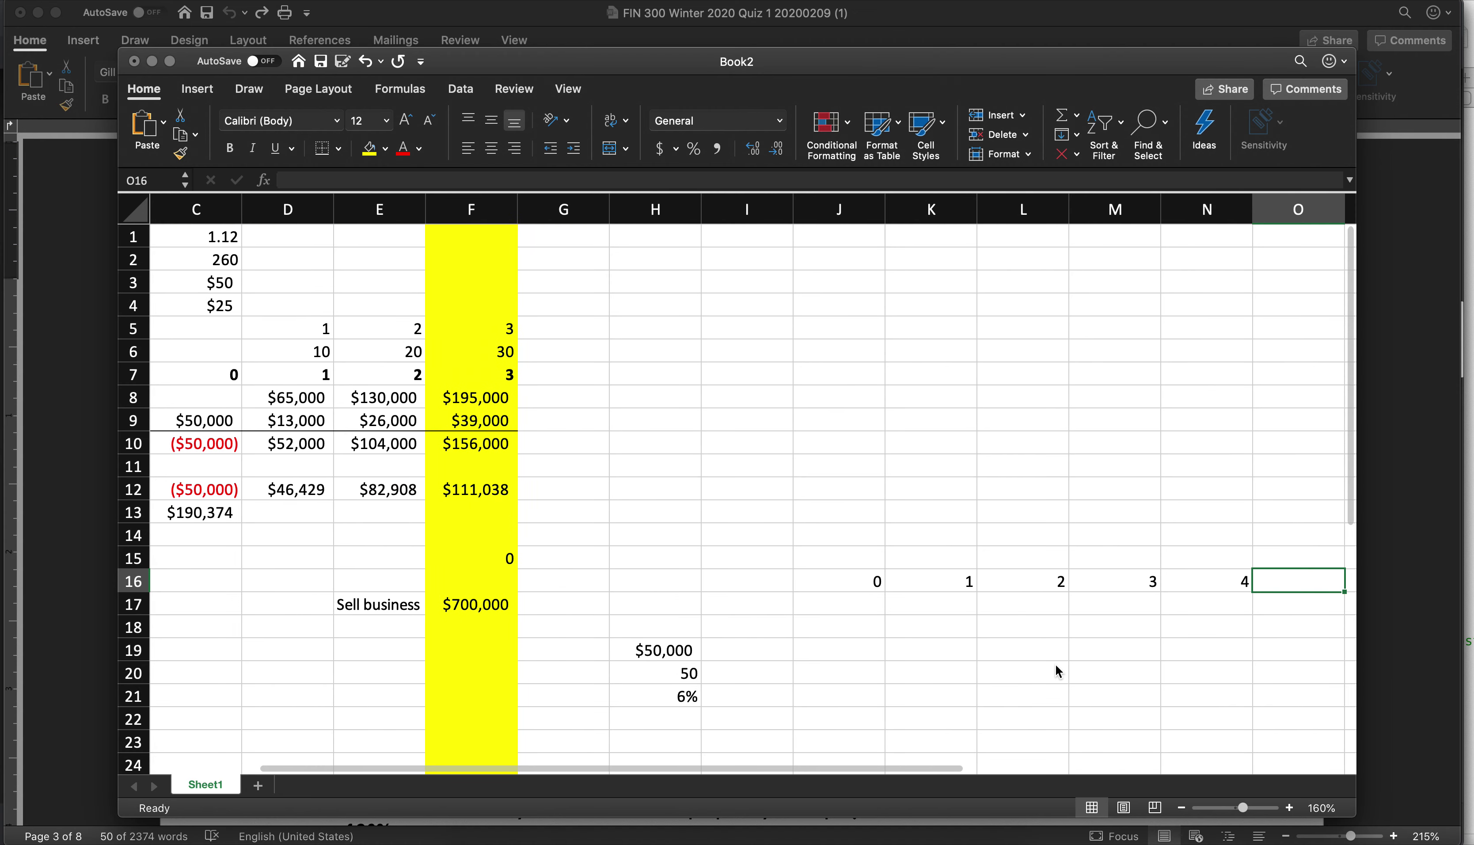
{"action": "key", "text": "Down"}
{"action": "key", "text": "Left"}
{"action": "key", "text": "Left"}
{"action": "key", "text": "Left"}
{"action": "key", "text": "Left"}
Enter a $50,000 payment in K17 and copy it across L17:P17.
{"action": "type", "text": "$5"}
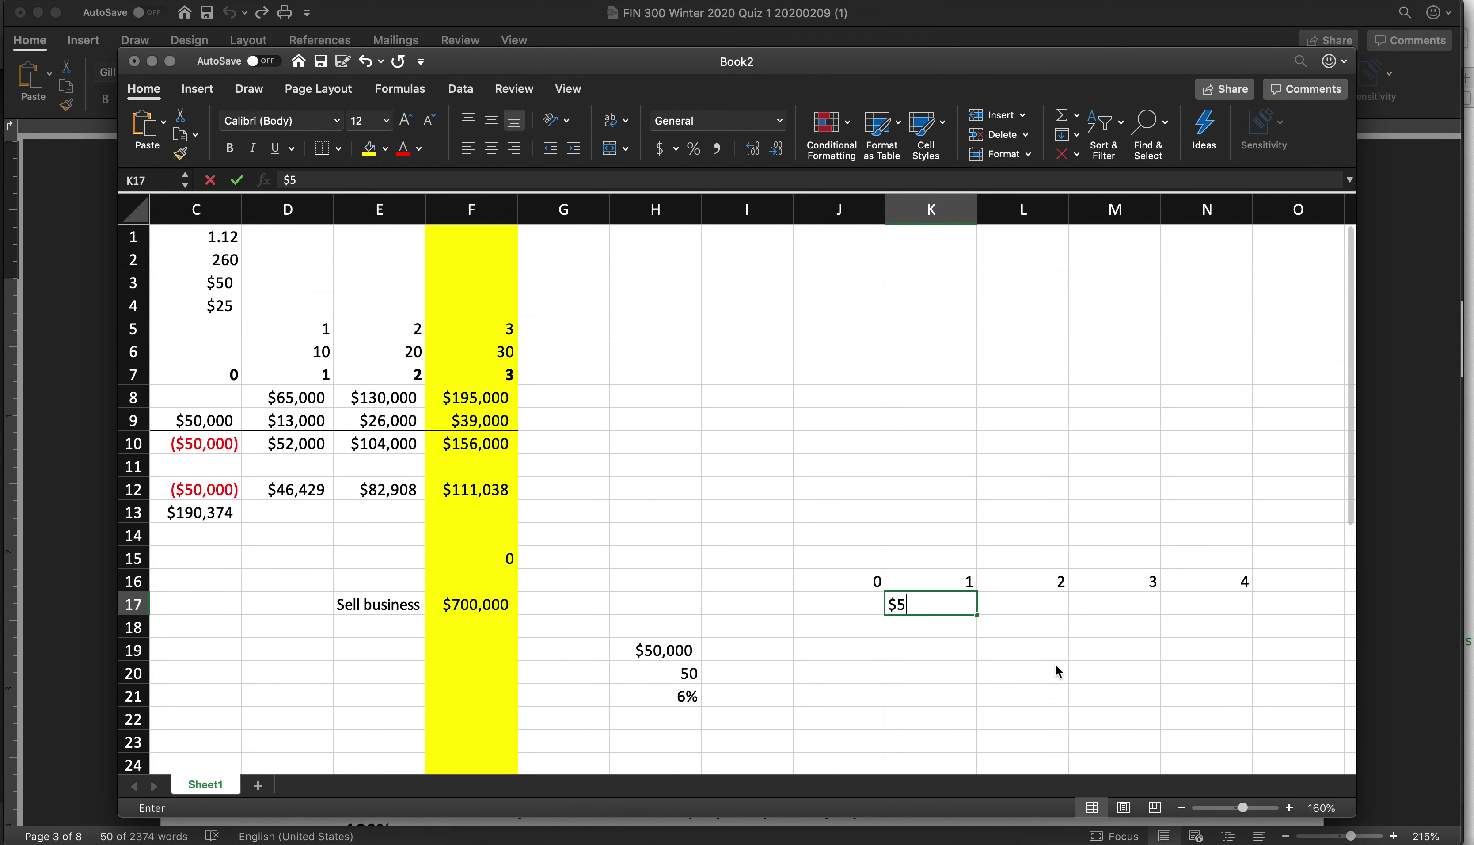
{"action": "type", "text": "0,000"}
{"action": "key", "text": "Return"}
{"action": "key", "text": "Up"}
{"action": "key", "text": "super+c"}
{"action": "key", "text": "Right"}
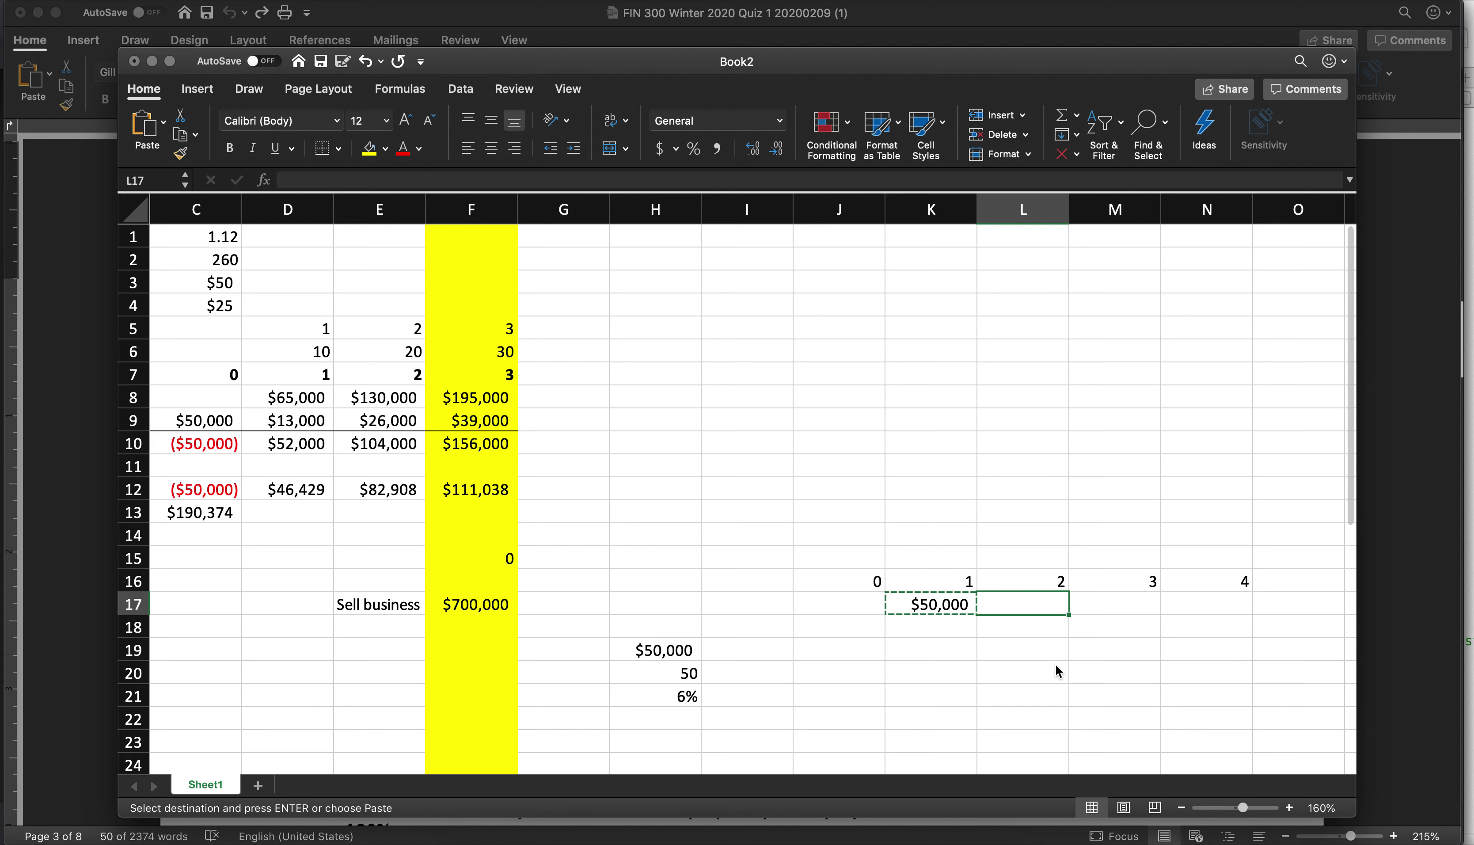
{"action": "key", "text": "shift+Right"}
{"action": "key", "text": "shift+Right"}
{"action": "key", "text": "shift+Right"}
{"action": "key", "text": "shift+Right"}
{"action": "key", "text": "super+v"}
{"action": "key", "text": "Left"}
{"action": "key", "text": "Left"}
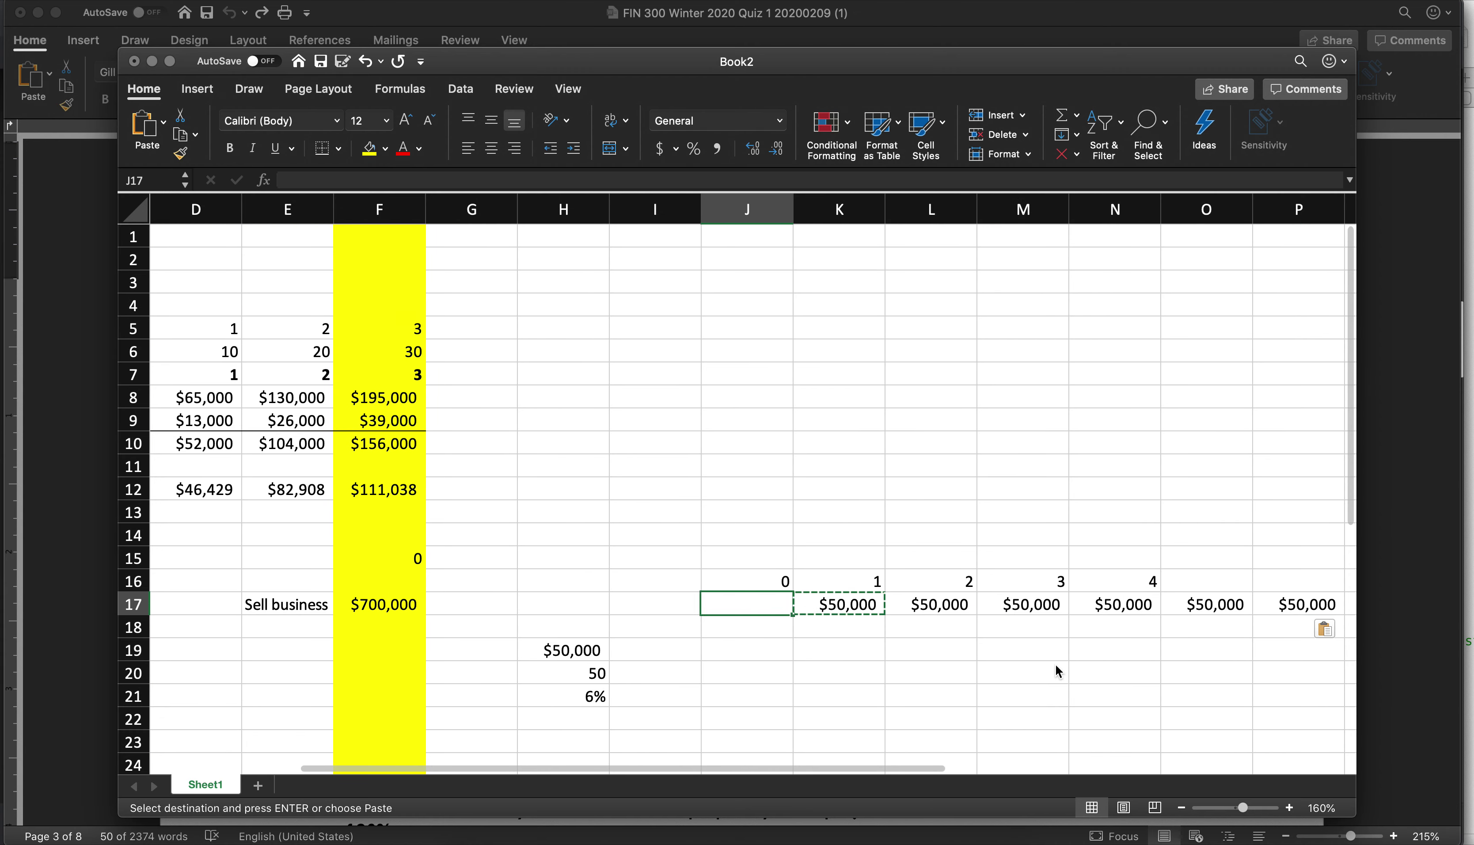
{"action": "key", "text": "Left"}
{"action": "scroll", "coordinate": [1055, 664], "scroll_direction": "left", "scroll_amount": 5}
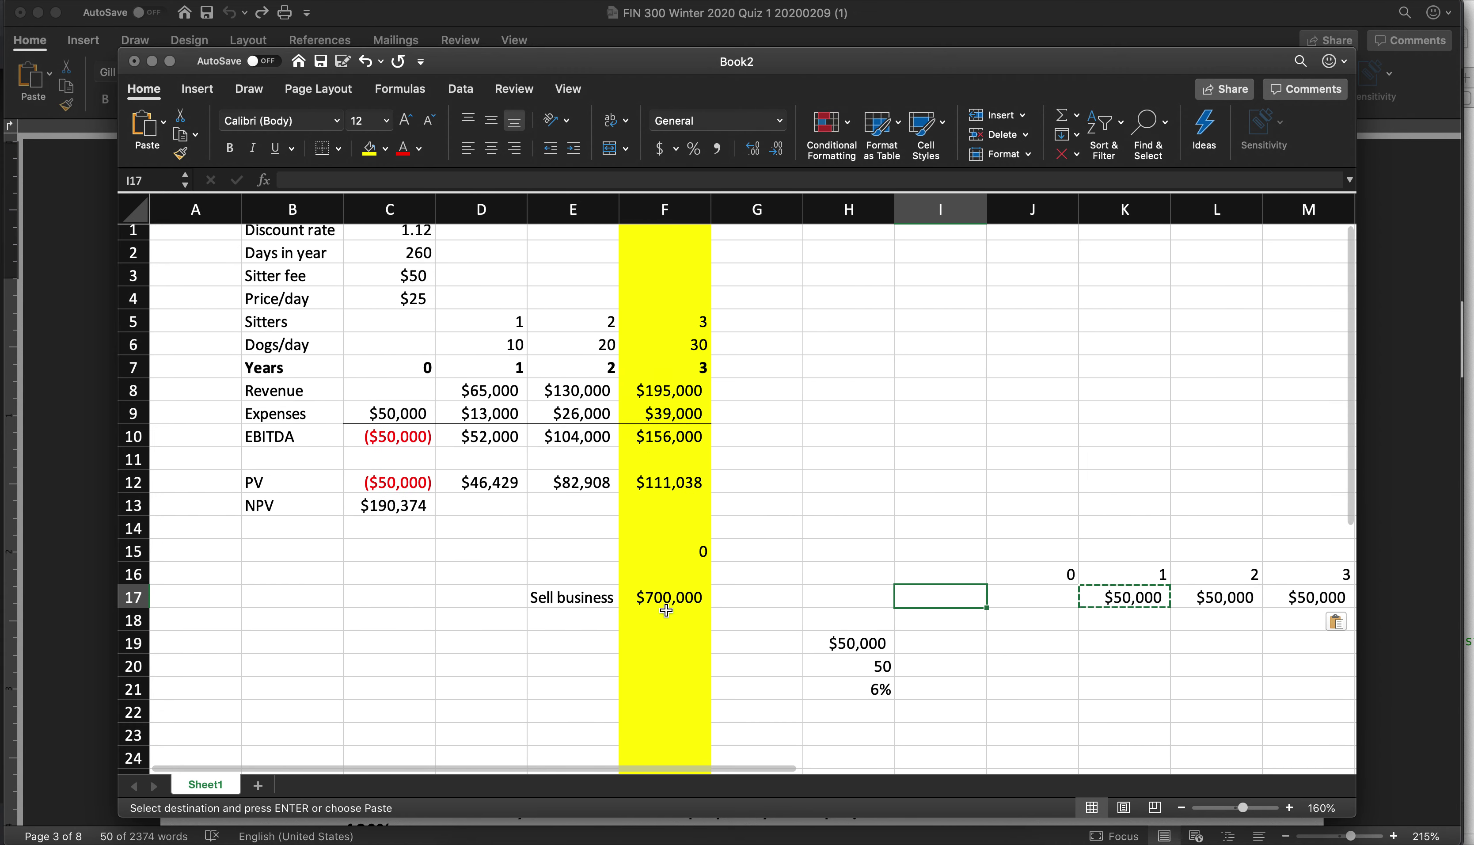
{"action": "left_click", "coordinate": [679, 642]}
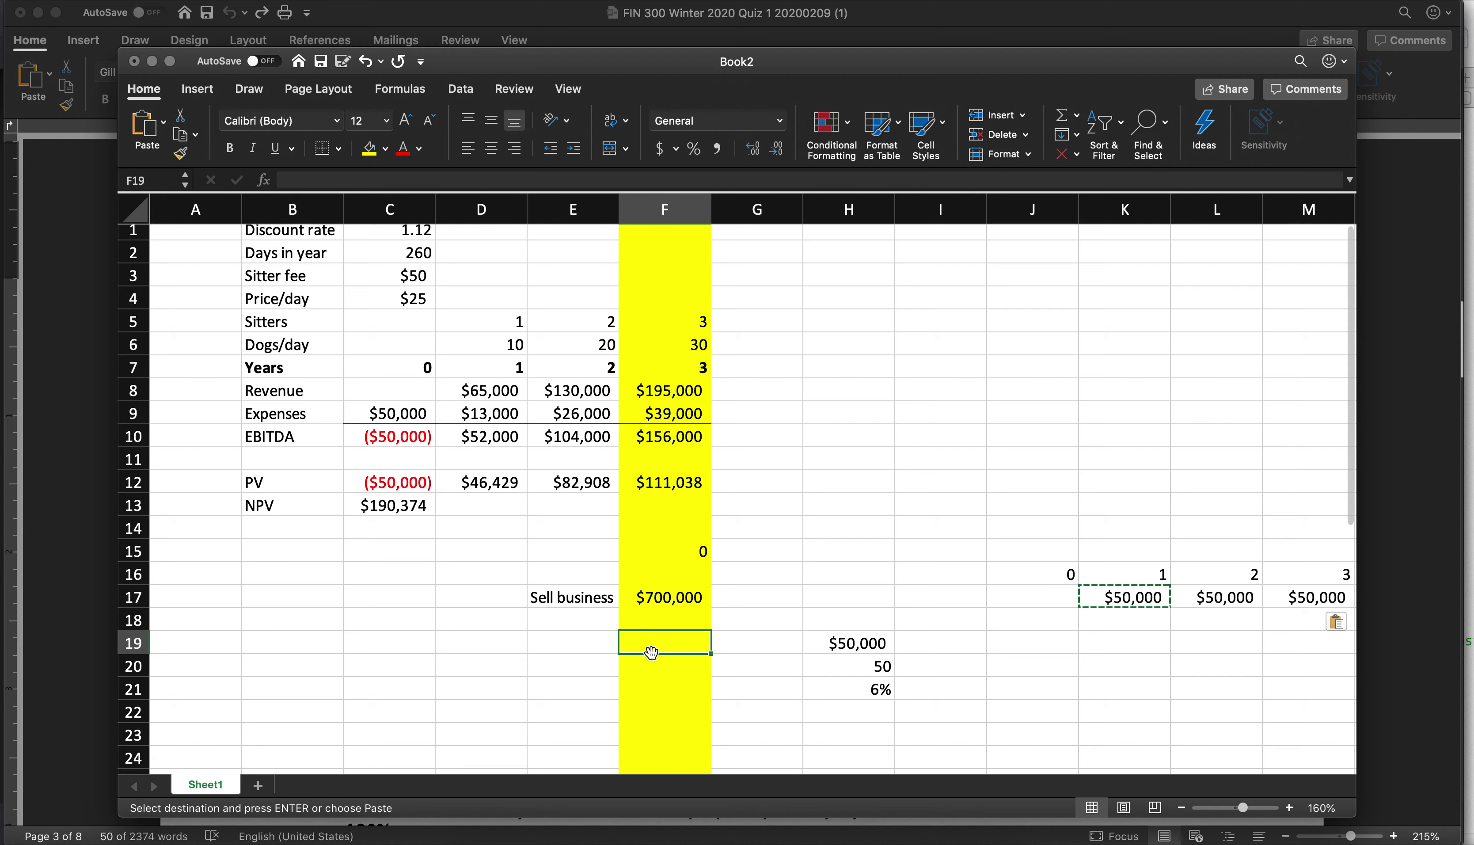
Enter =-PV(H21,H20,H19) in F19 for the annuity's present value.
{"action": "type", "text": "=pv("}
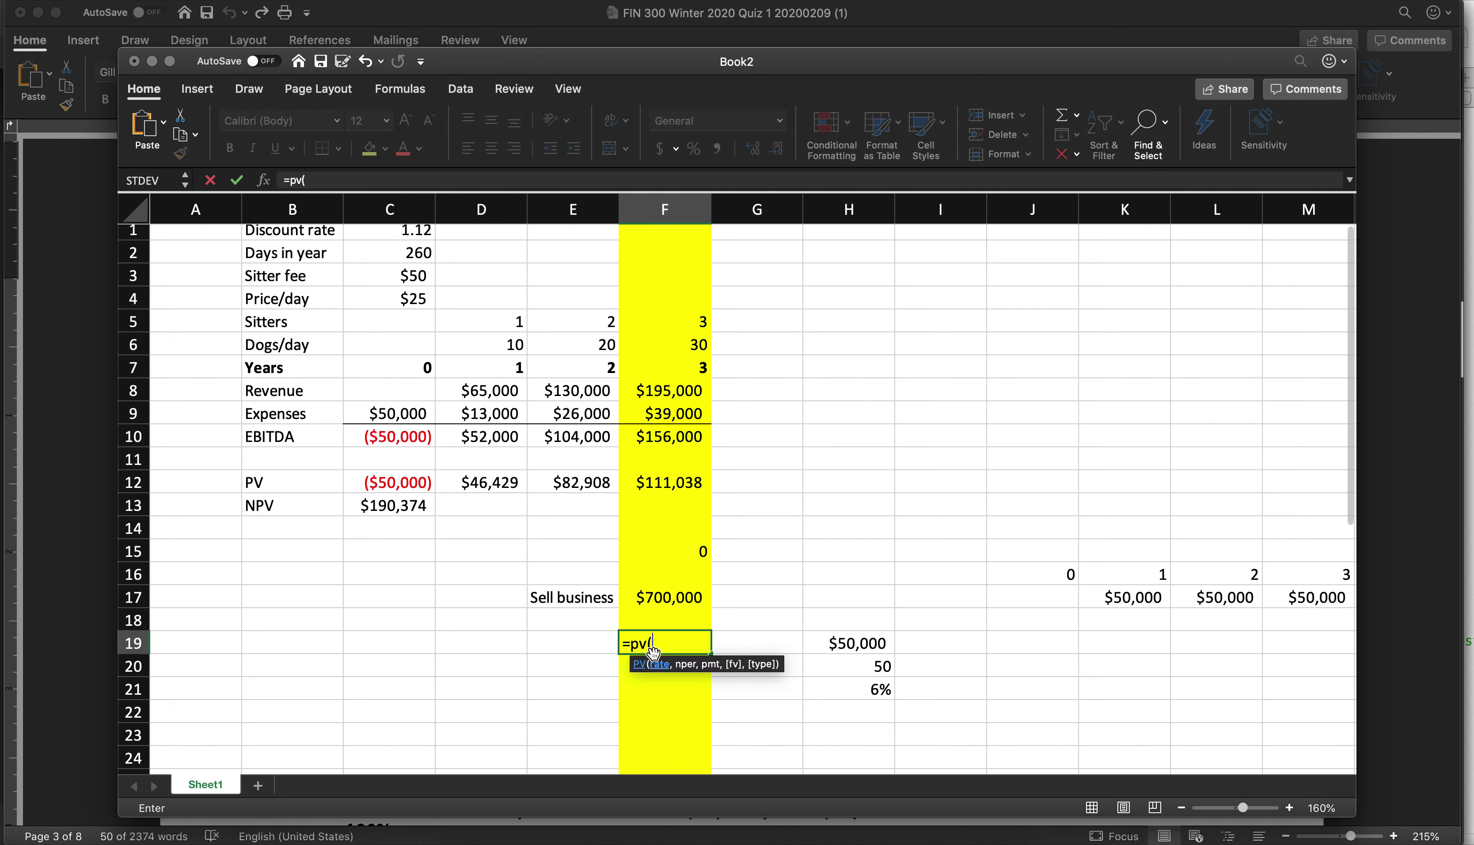
{"action": "left_click", "coordinate": [866, 695]}
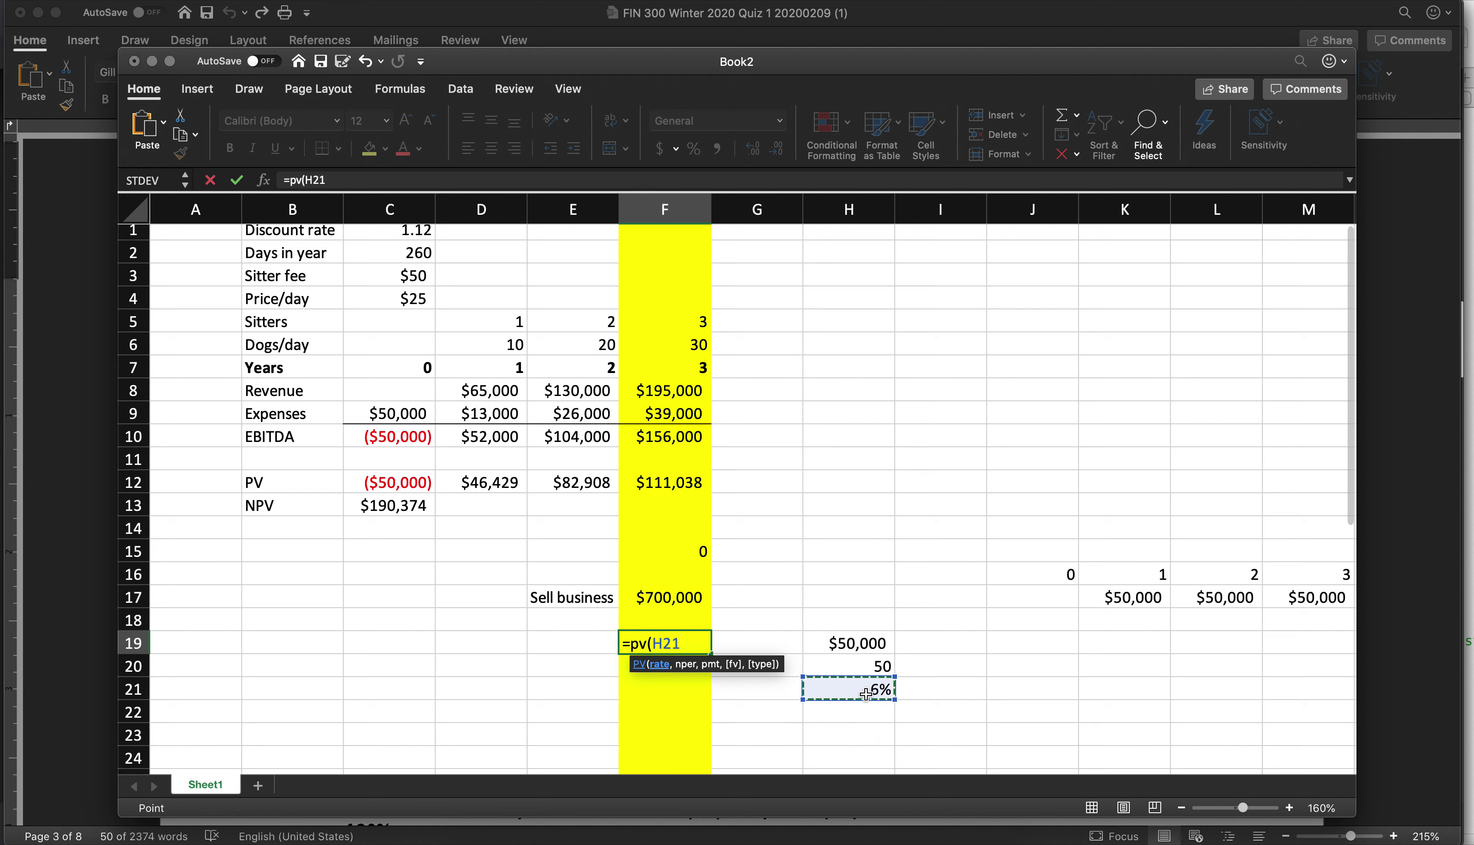
{"action": "type", "text": ","}
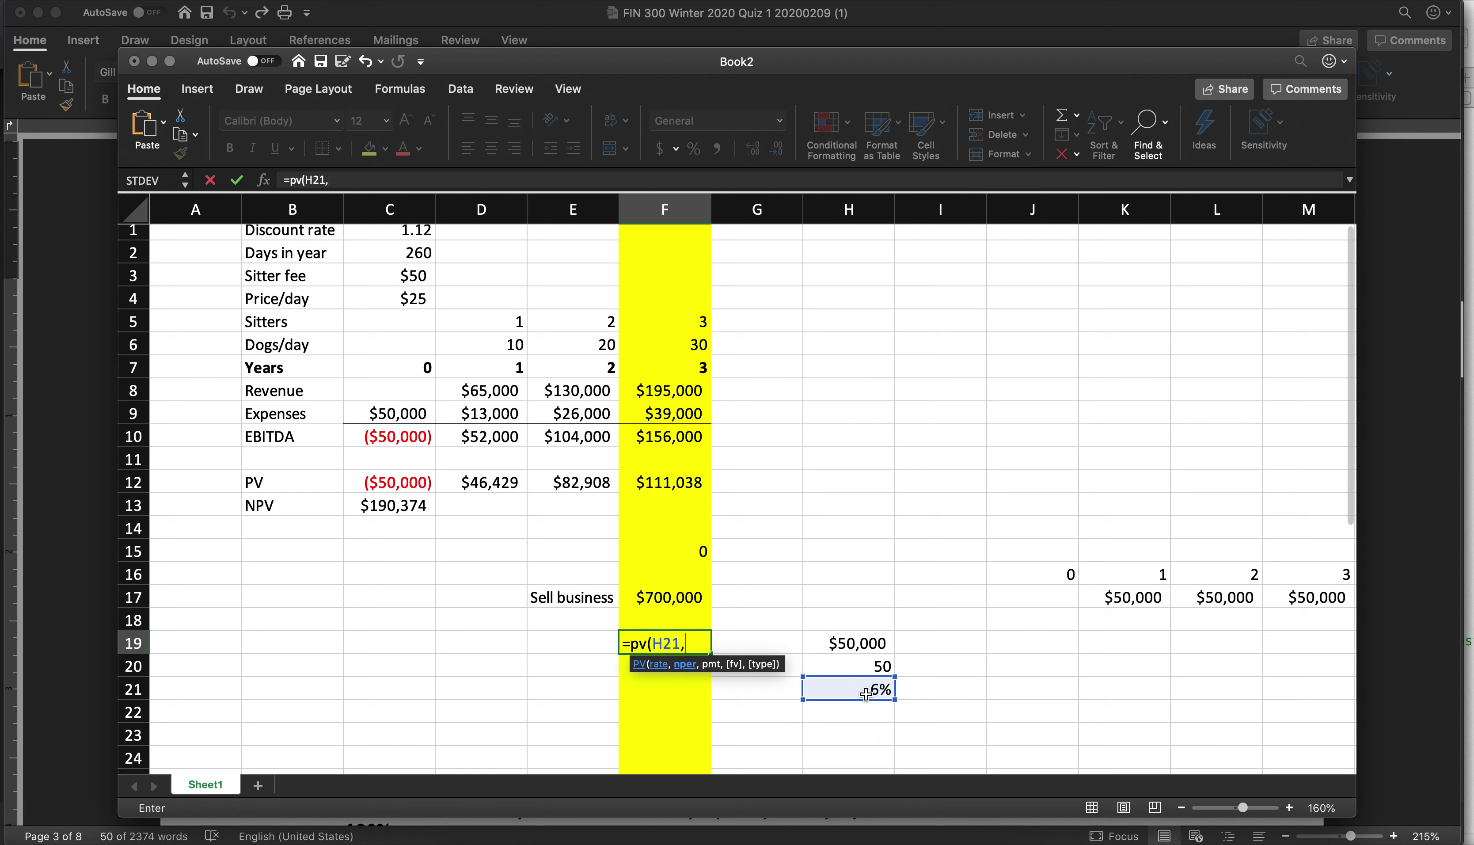
{"action": "left_click", "coordinate": [869, 664]}
{"action": "type", "text": ","}
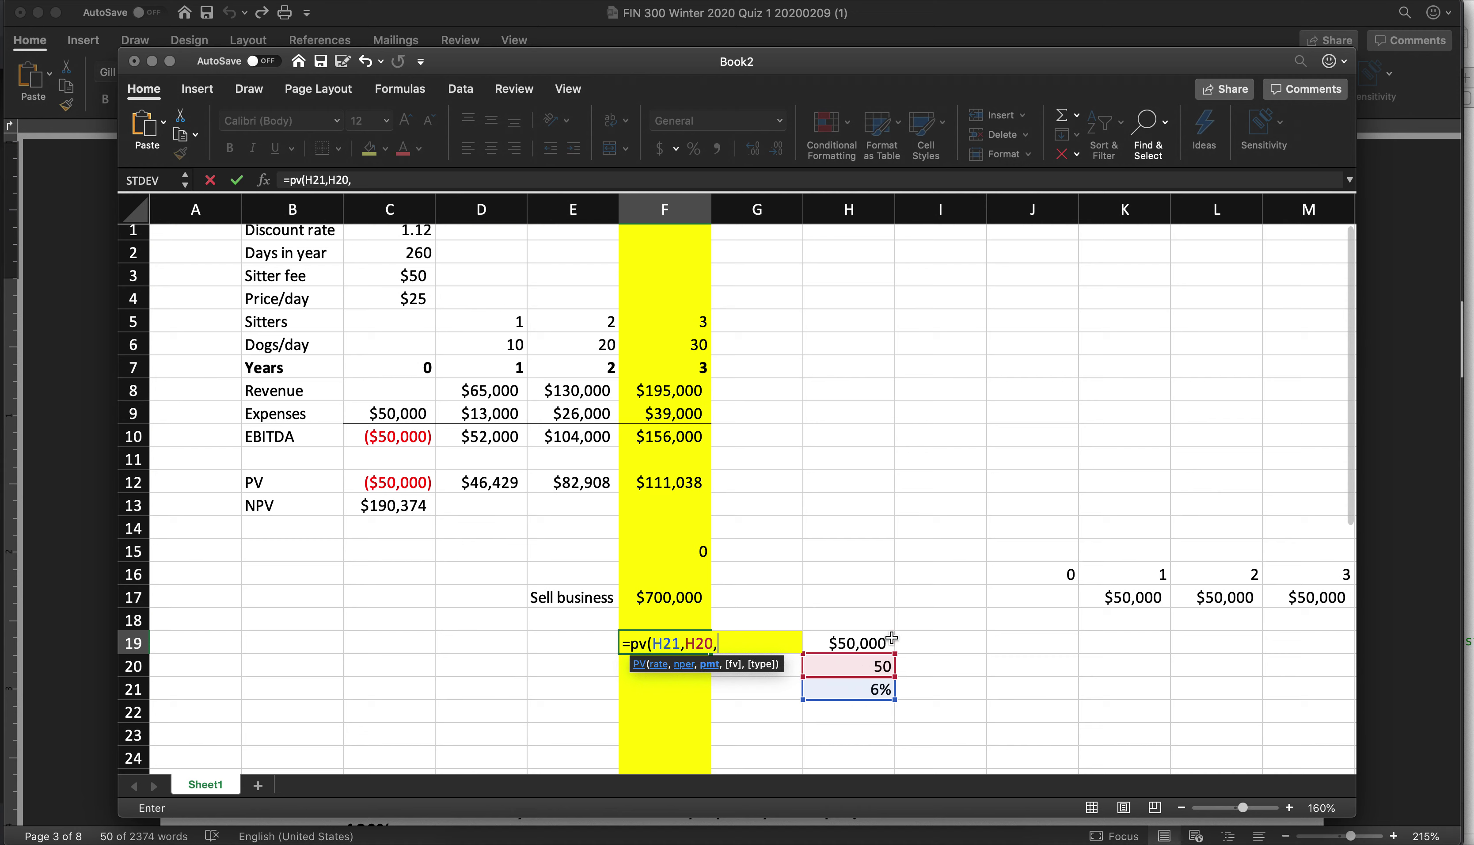
{"action": "left_click", "coordinate": [869, 642]}
{"action": "type", "text": ")"}
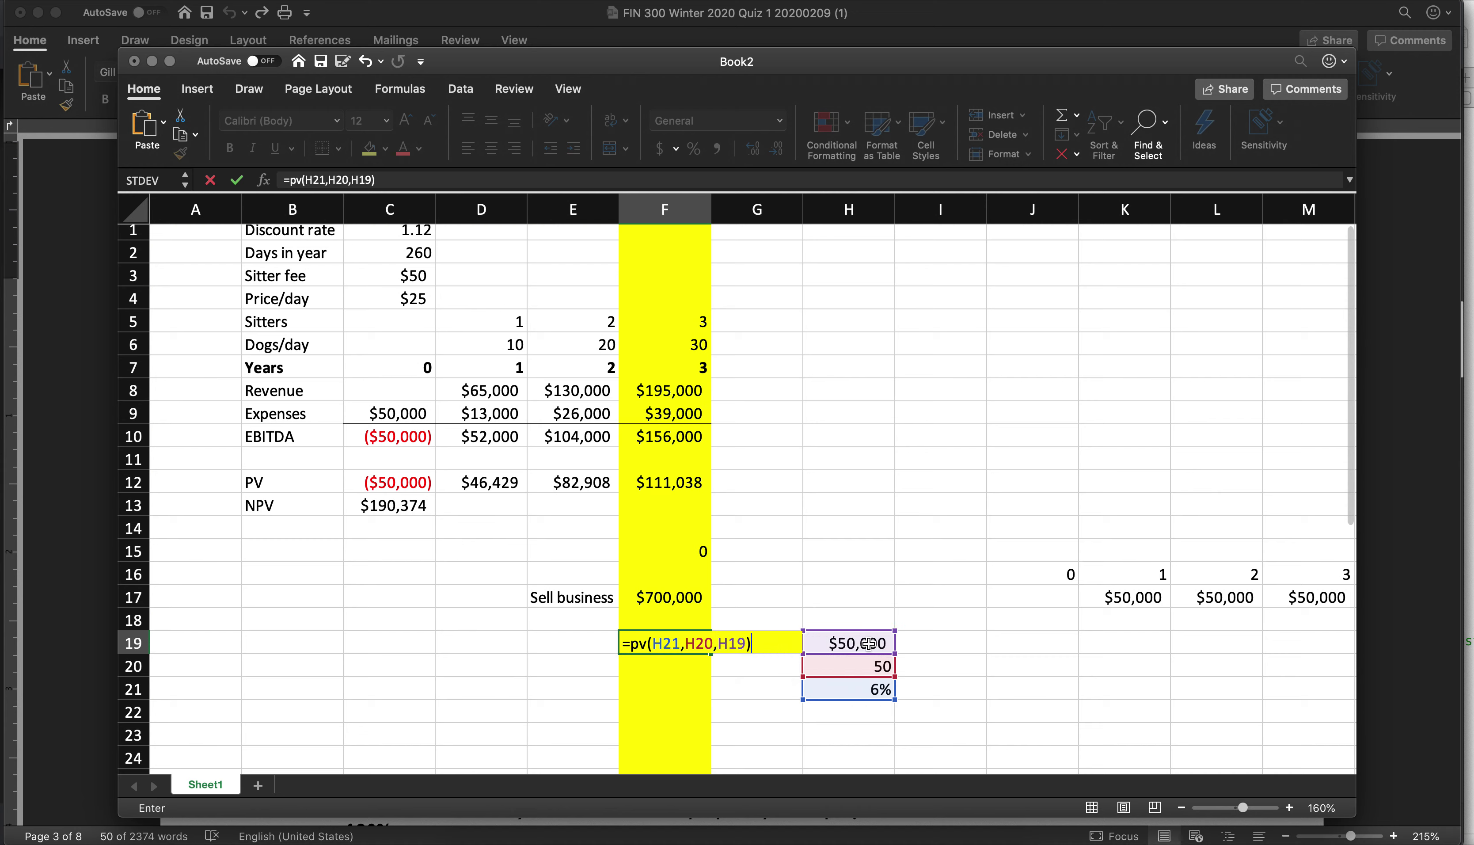
{"action": "left_click", "coordinate": [289, 181]}
{"action": "type", "text": "-"}
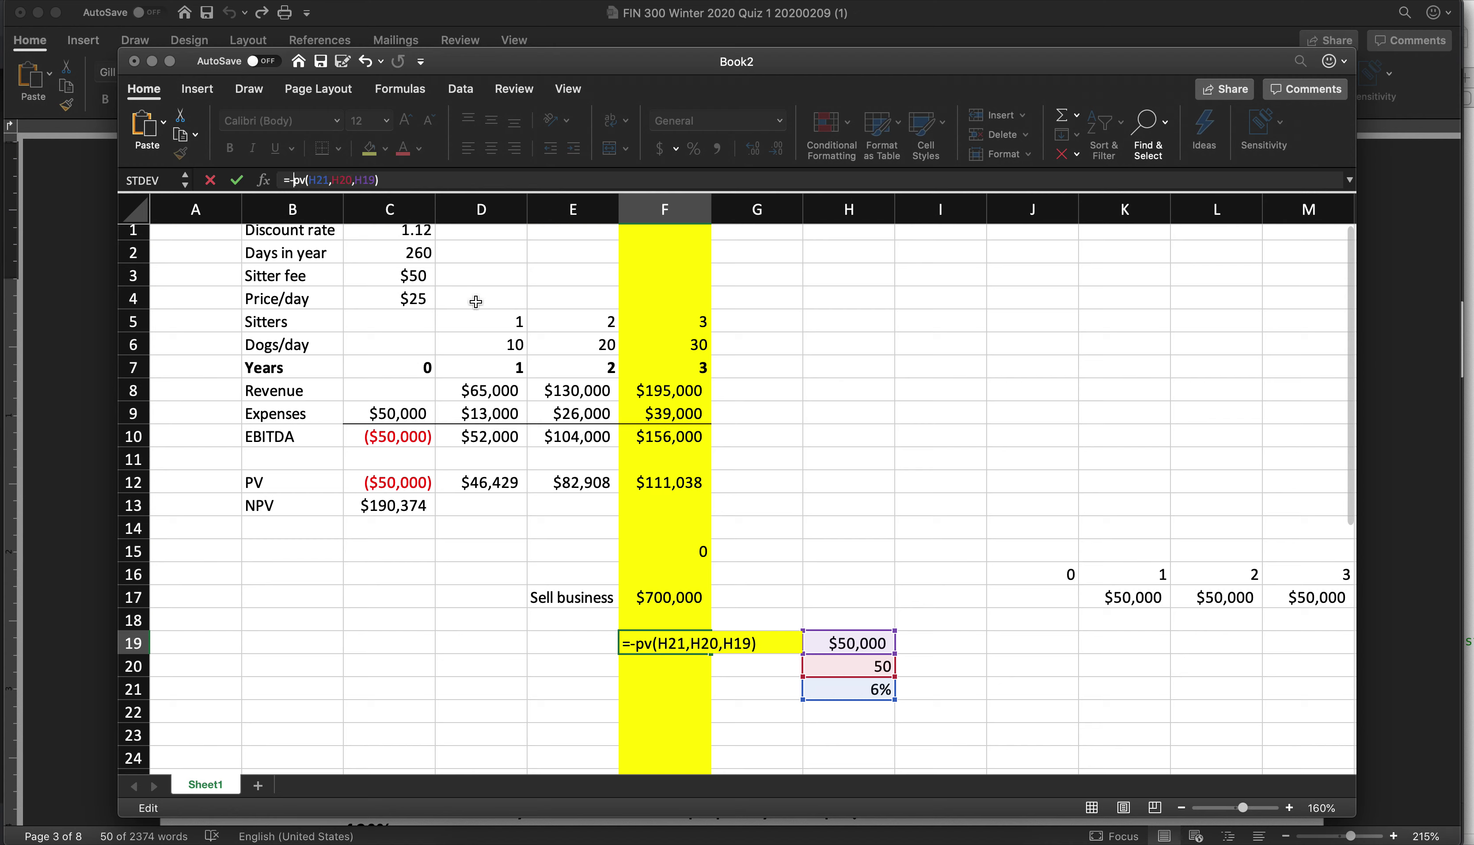
{"action": "key", "text": "Return"}
{"action": "key", "text": "Up"}
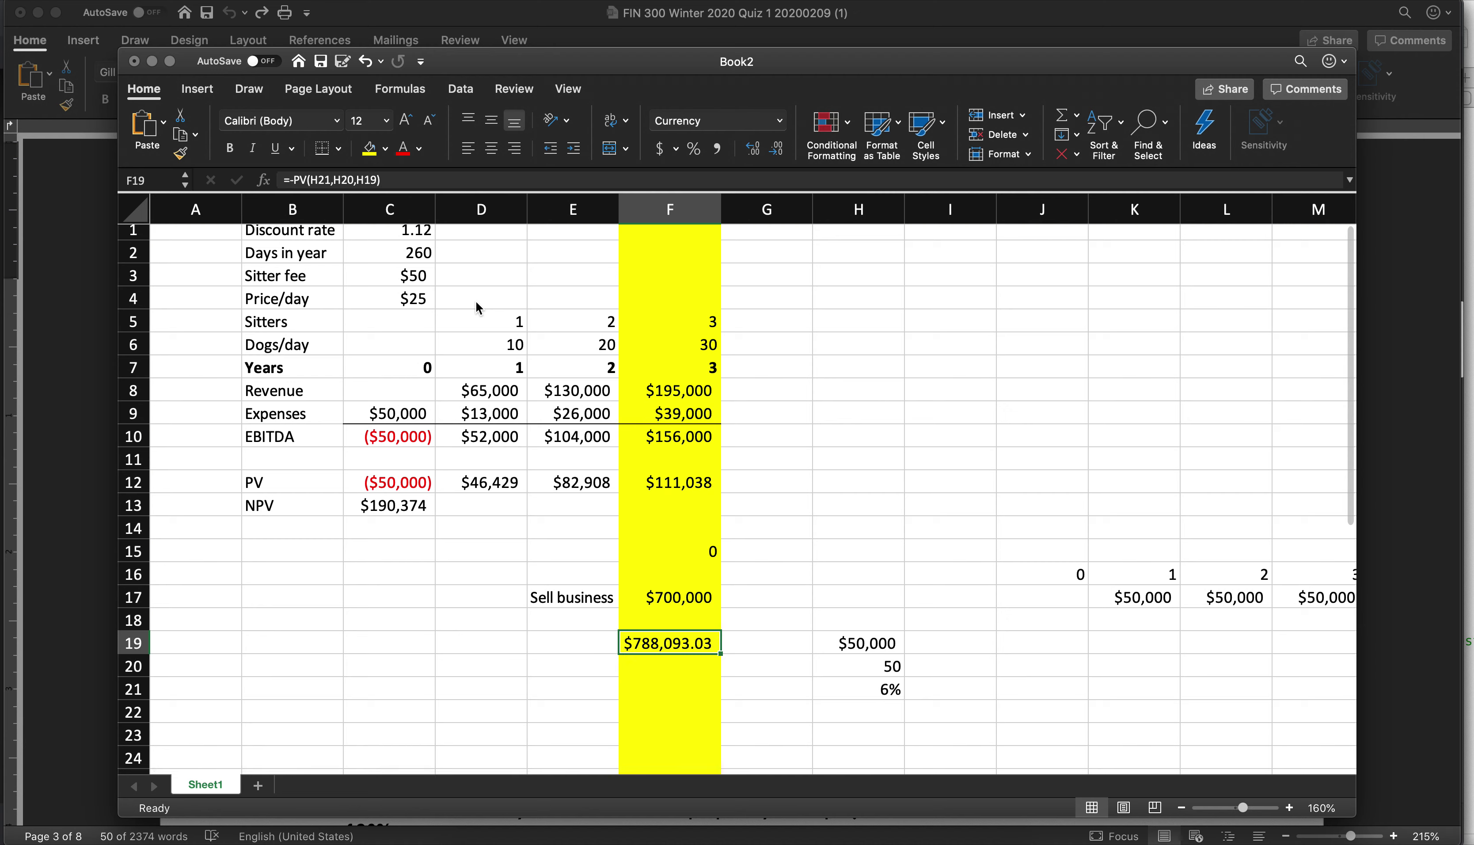
Label E19 'Cost of living' and round the result to $788,093.
{"action": "left_click", "coordinate": [564, 619]}
{"action": "left_click", "coordinate": [549, 642]}
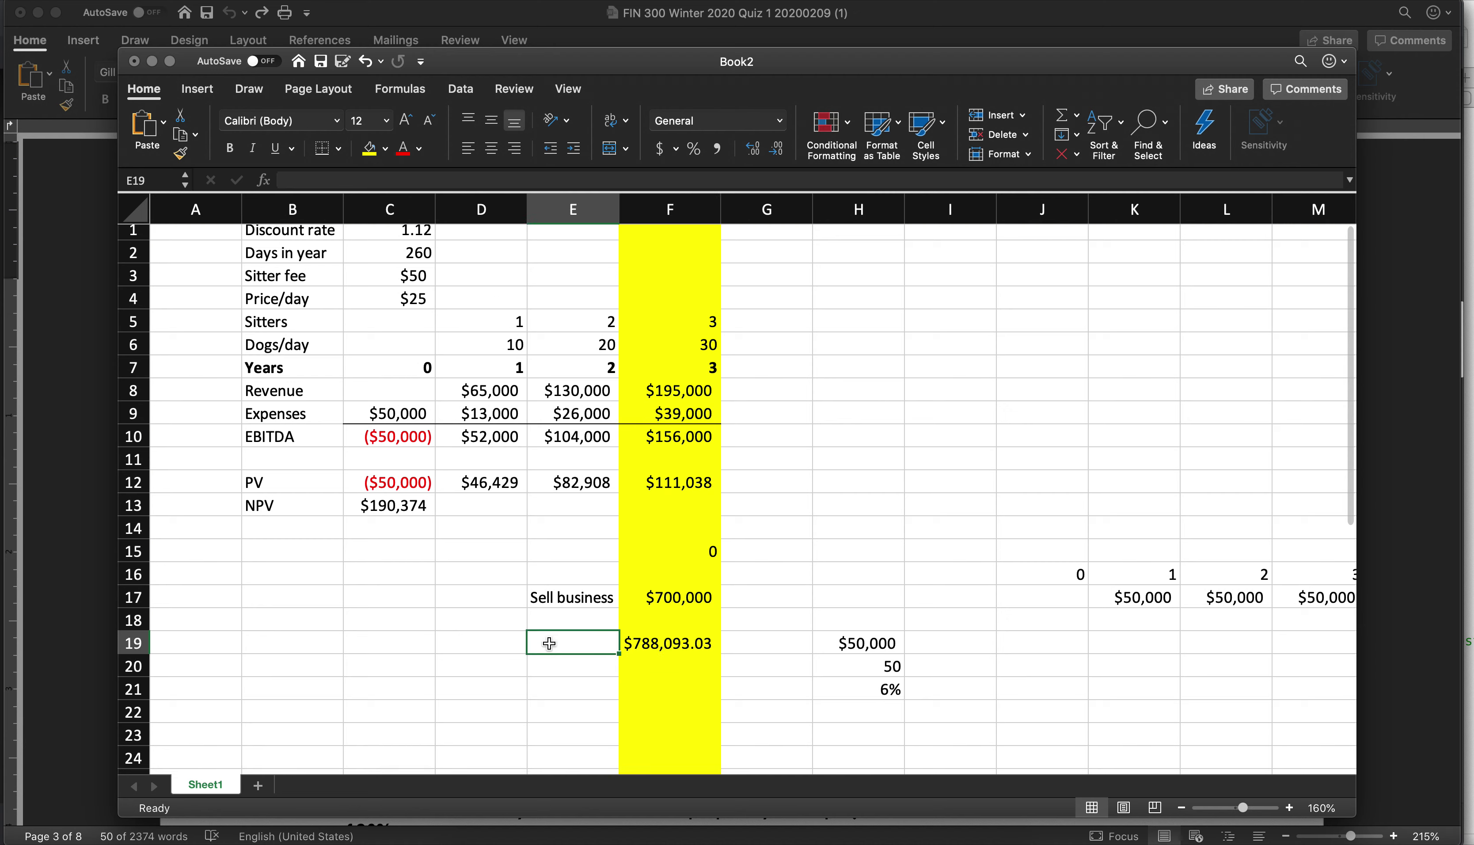
{"action": "type", "text": "Cost of living"}
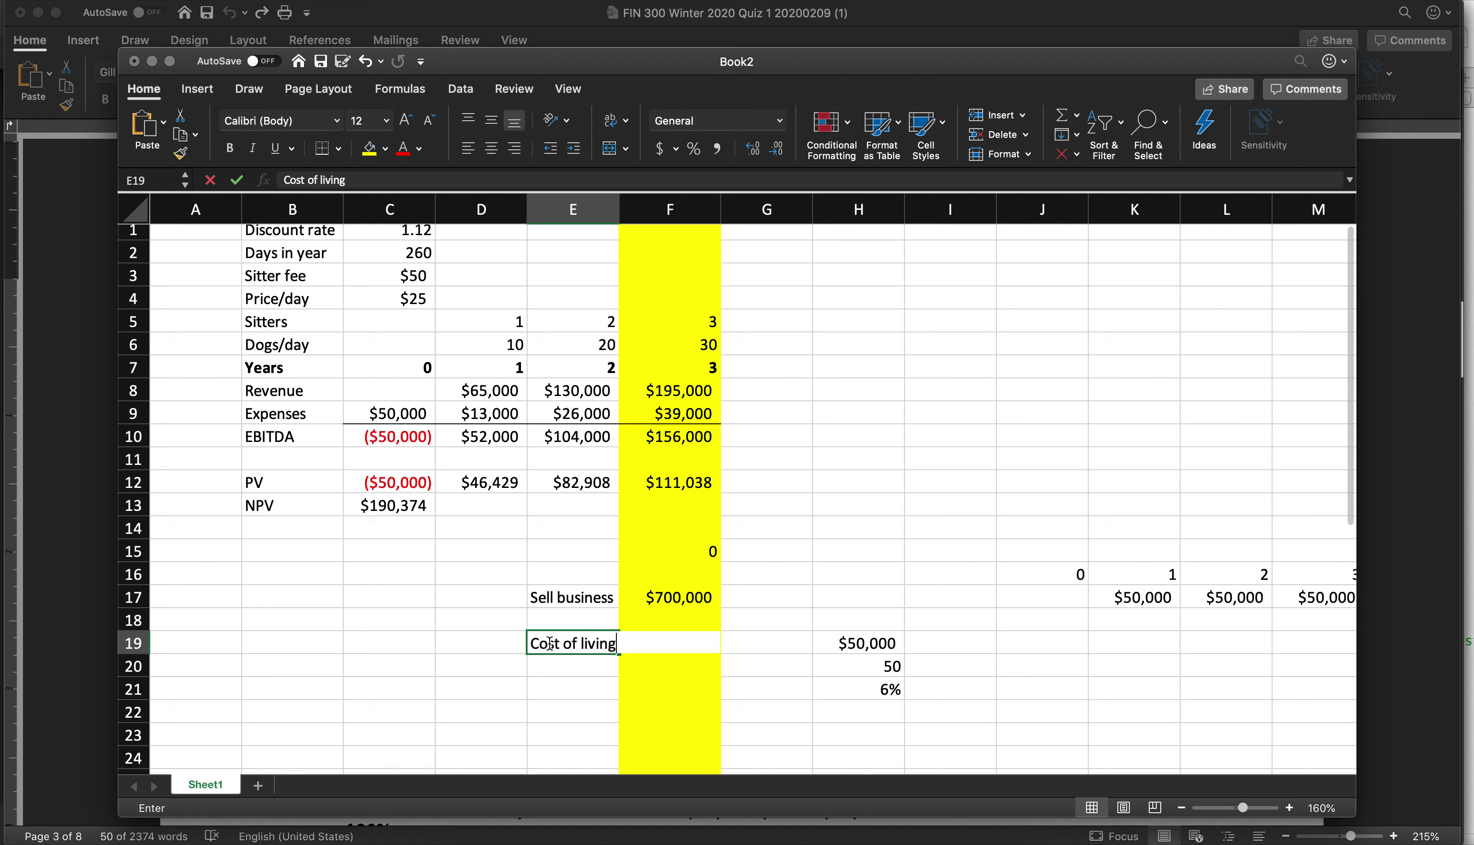
{"action": "key", "text": "Return"}
{"action": "left_click", "coordinate": [708, 643]}
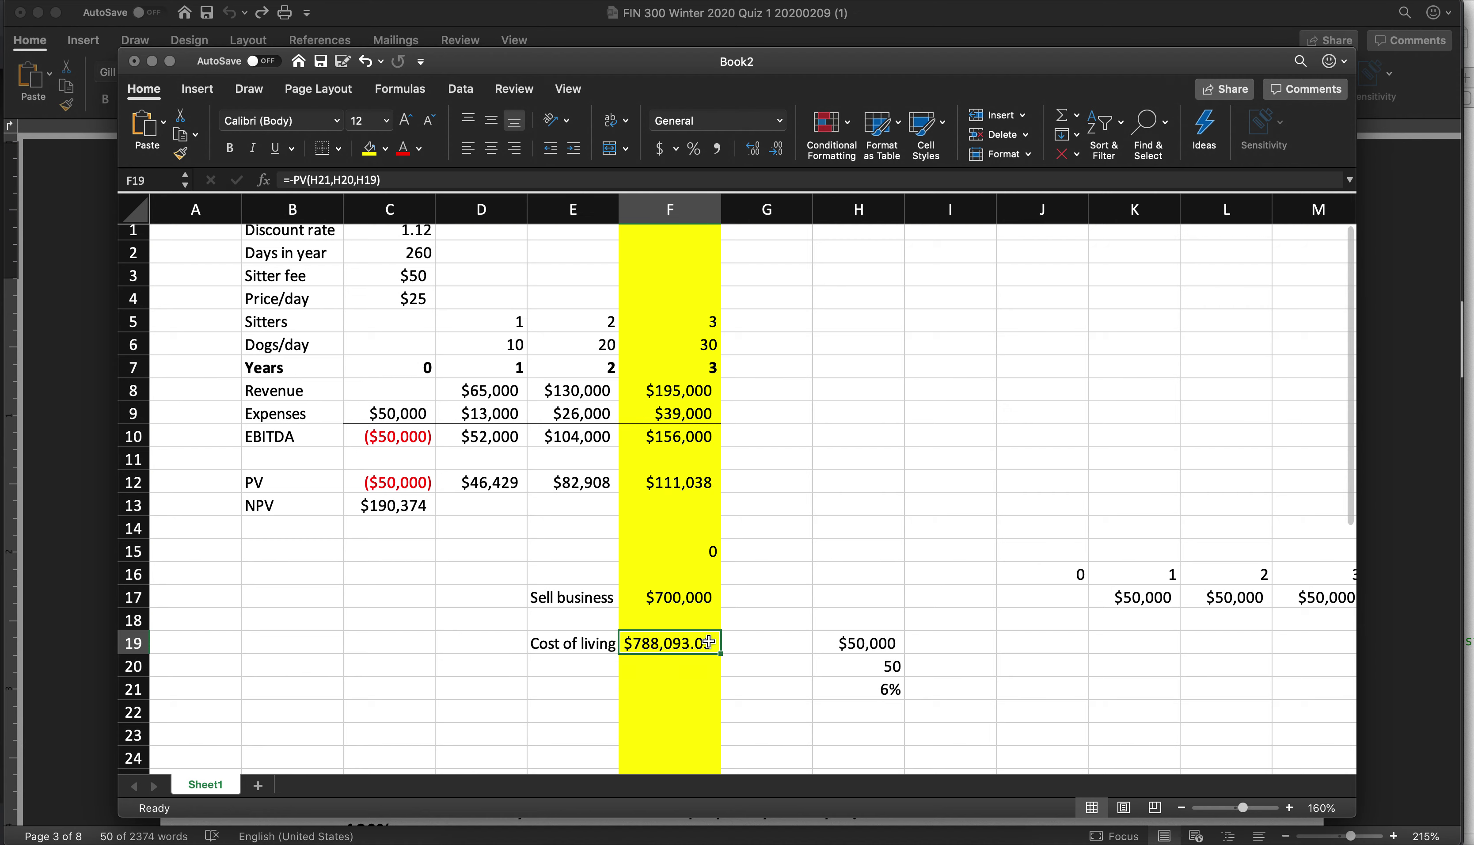
{"action": "left_click", "coordinate": [777, 148]}
{"action": "left_click", "coordinate": [776, 148]}
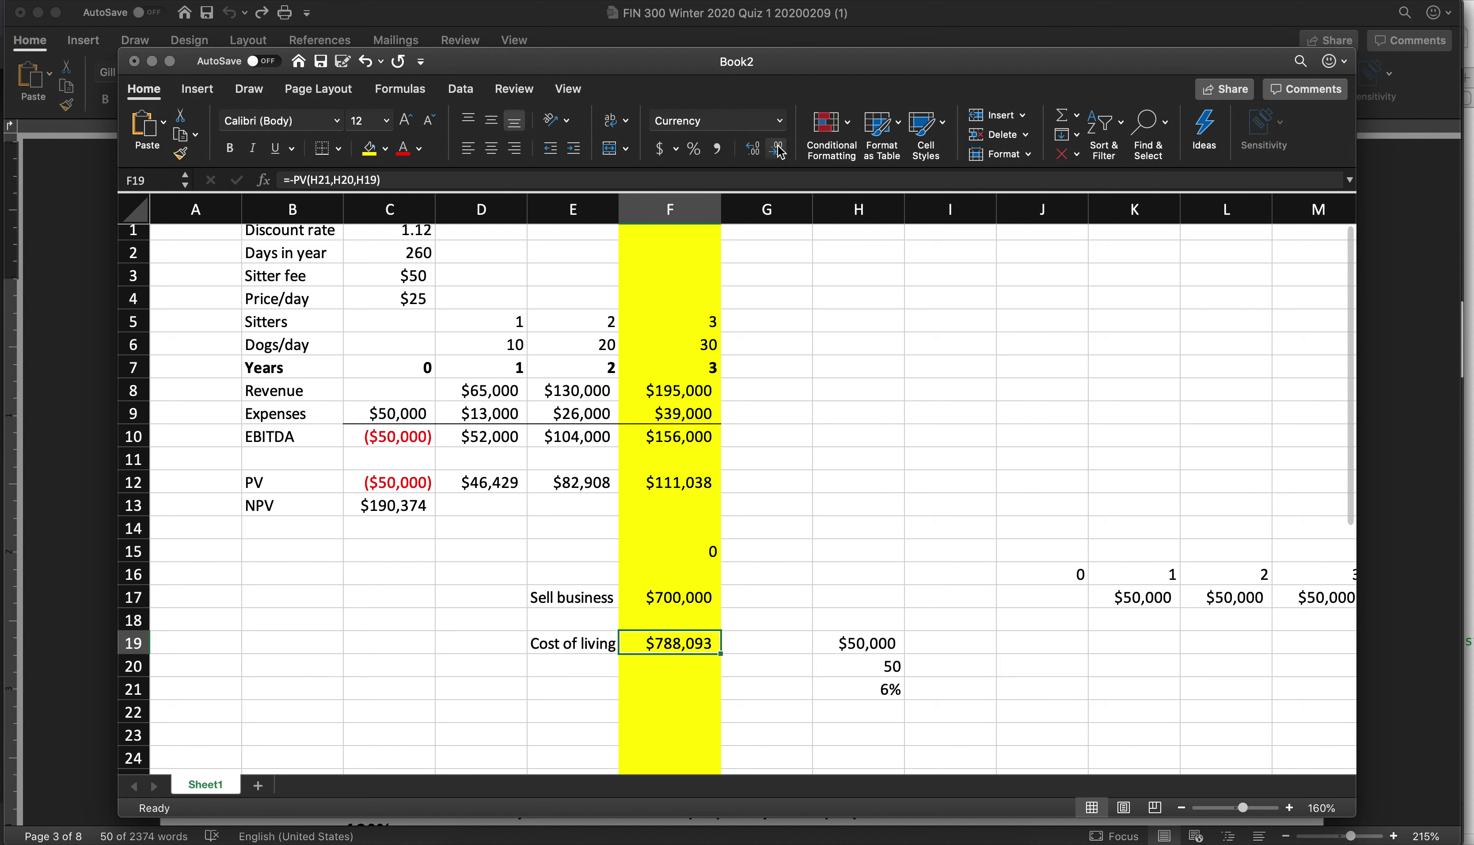
{"action": "left_click", "coordinate": [638, 597]}
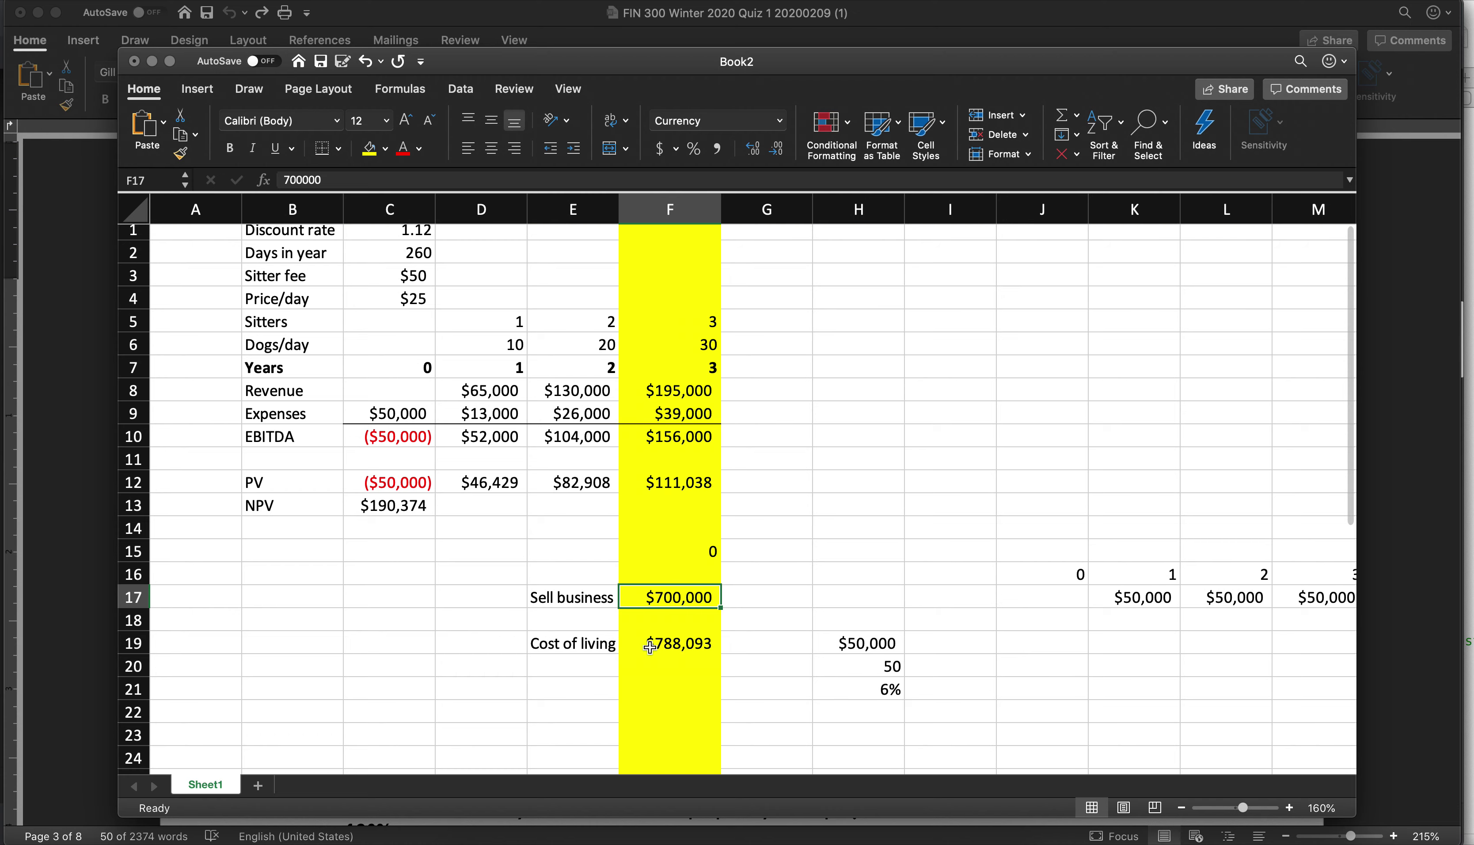
Return to the Word quiz at question 4 on the $700,000 sale.
{"action": "left_click", "coordinate": [71, 582]}
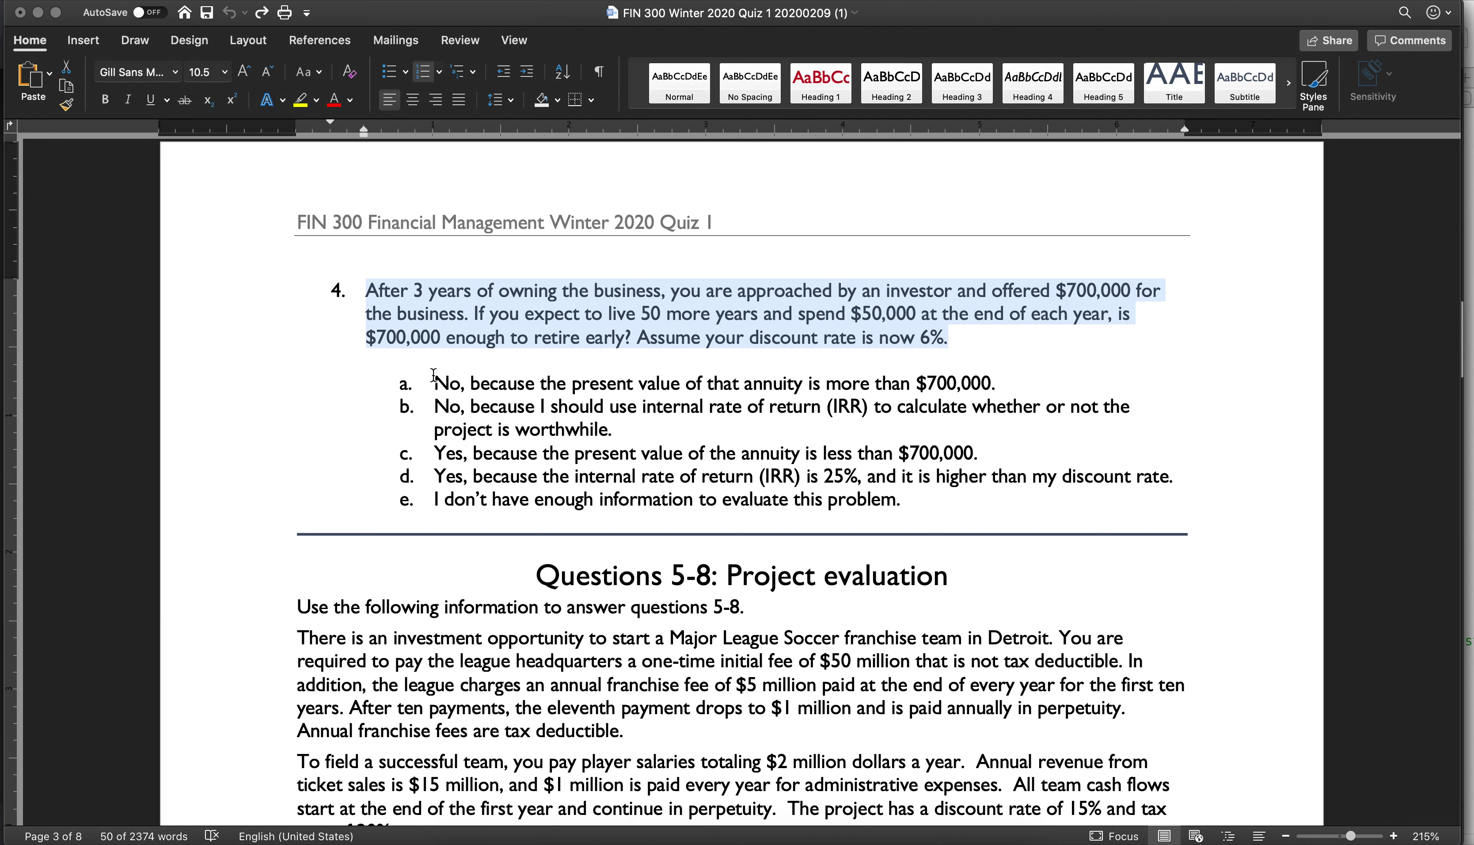